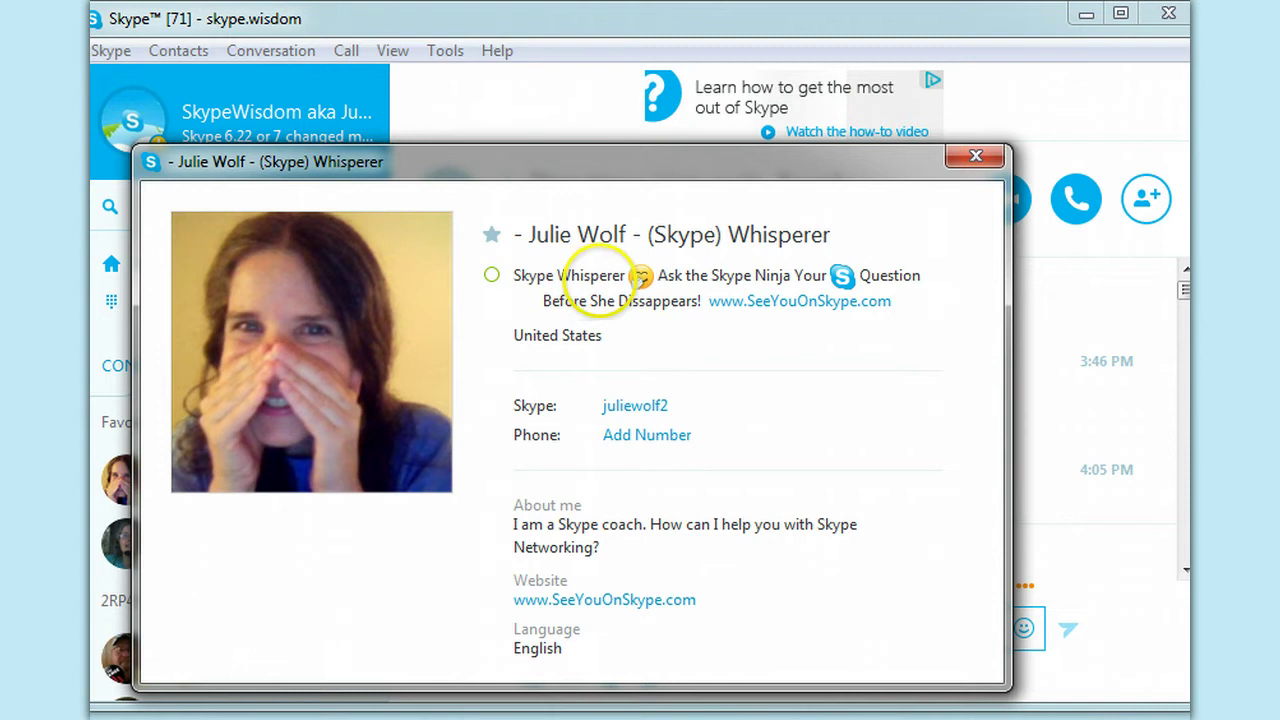
# - Close the contact's profile window and switch the sidebar to the recent conversations
pyautogui.moveTo(327, 369)
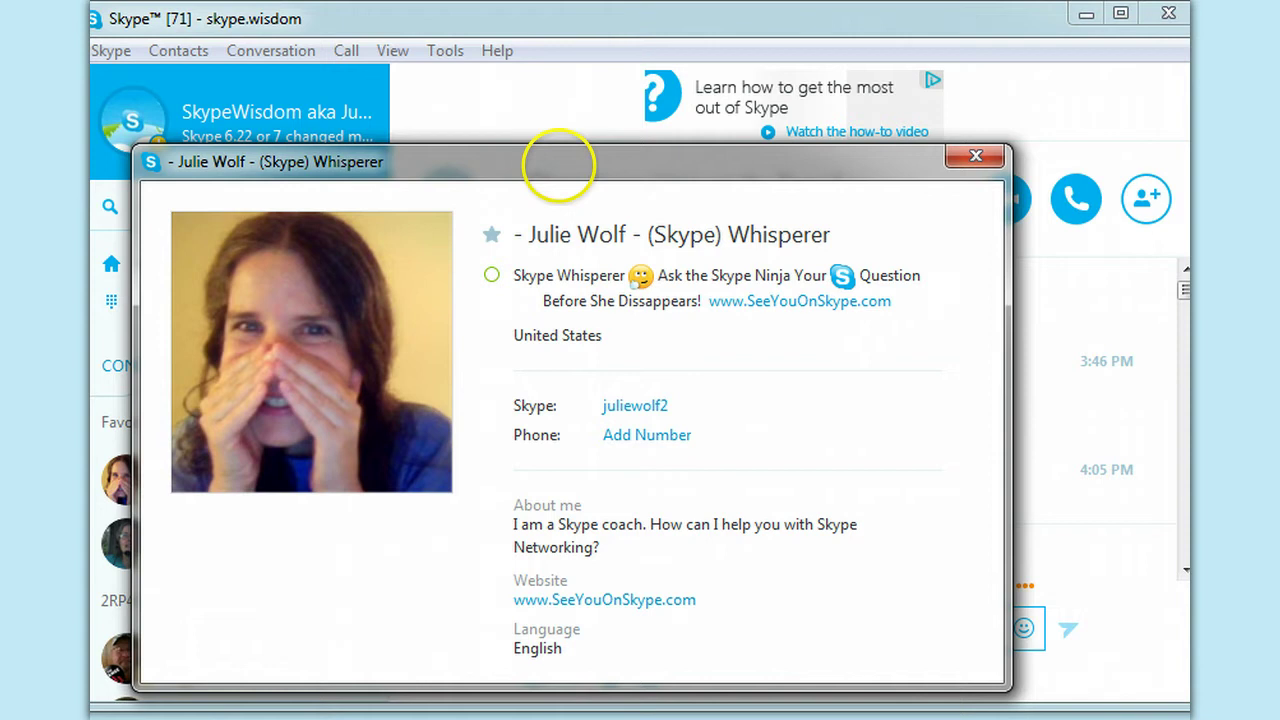
pyautogui.moveTo(557, 164); pyautogui.dragTo(616, 168)
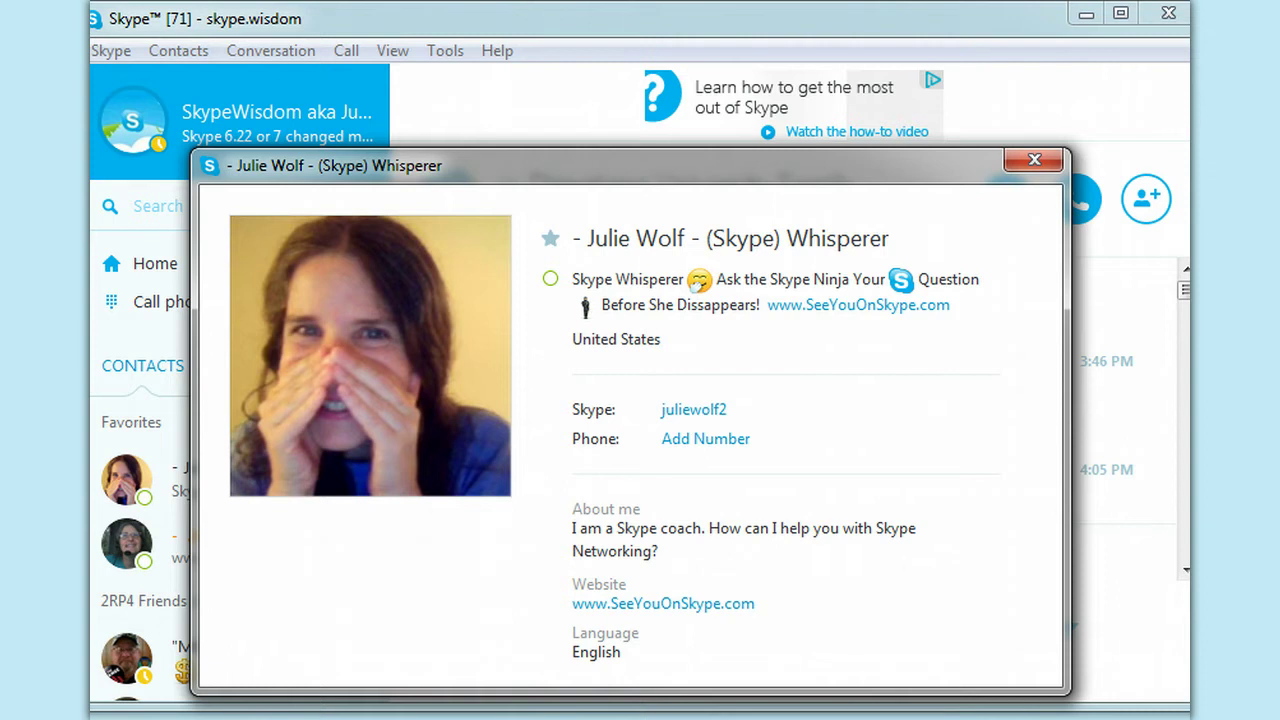
pyautogui.click(1034, 160)
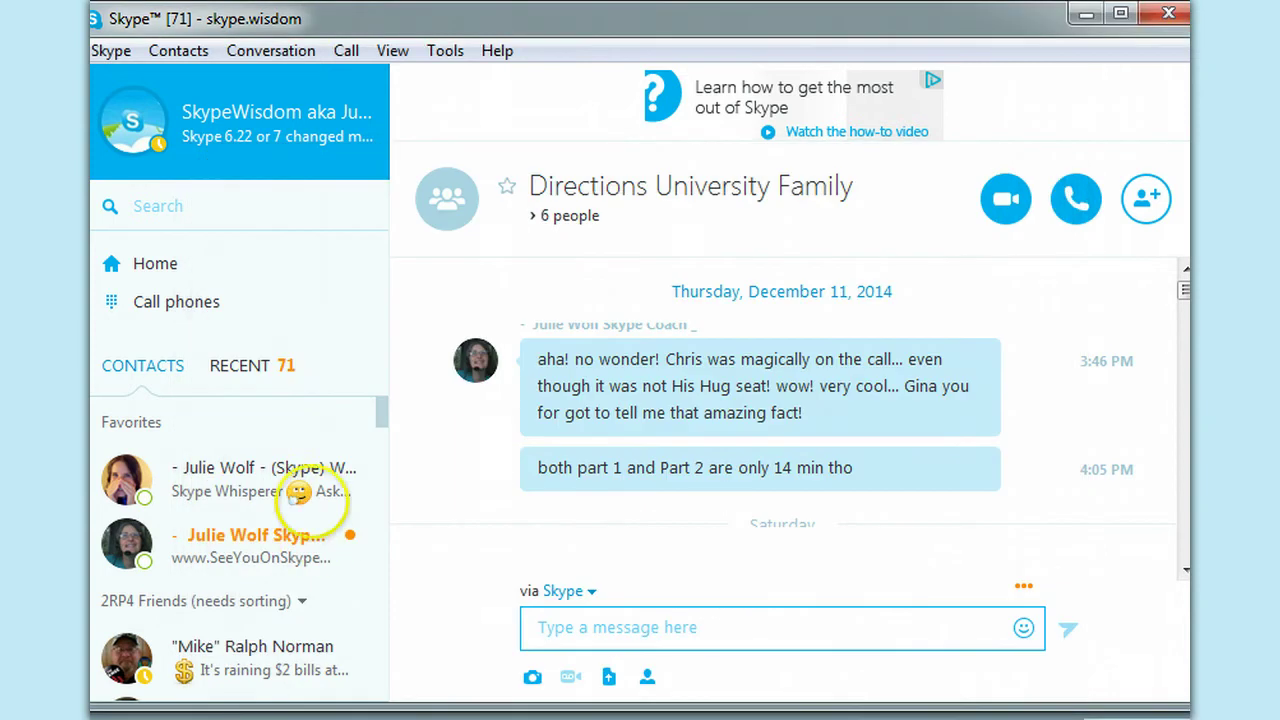
pyautogui.moveTo(381, 414); pyautogui.dragTo(381, 478)
pyautogui.click(270, 364)
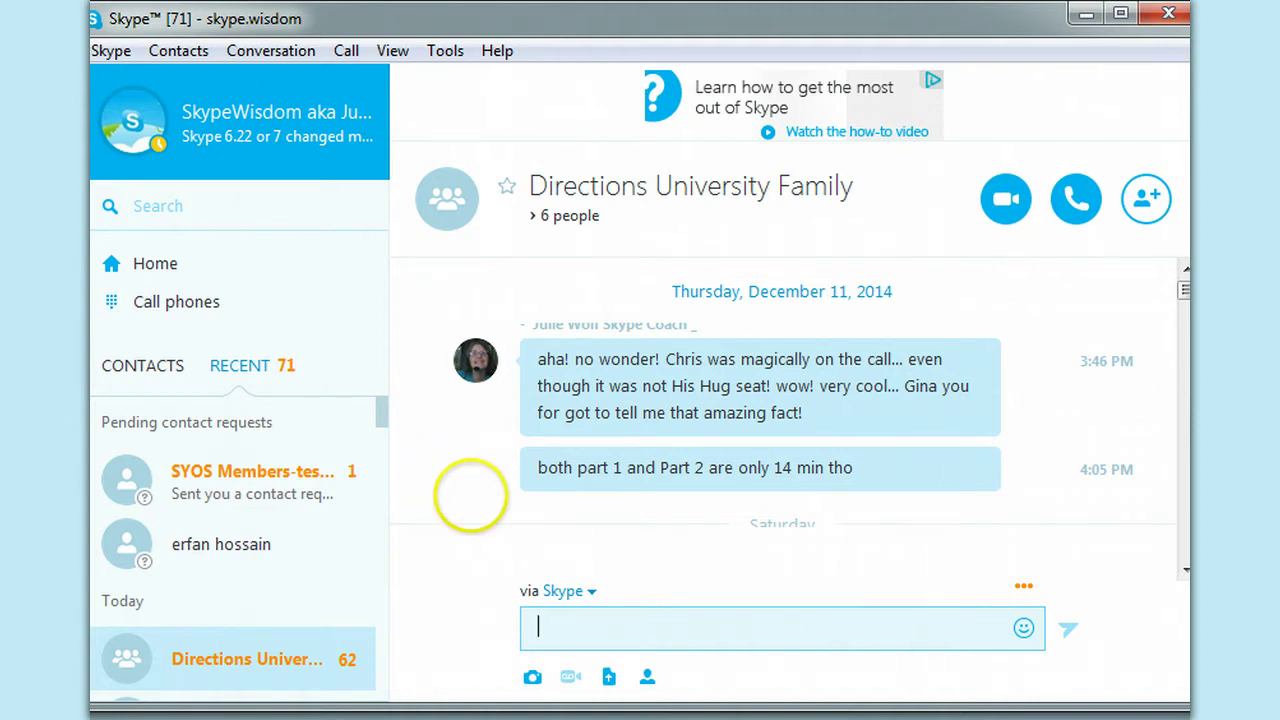
# - Find today's instructions in the Directions University Family chat and highlight the sentence introducing the room join link in point 1
pyautogui.moveTo(1182, 288); pyautogui.dragTo(1182, 515)
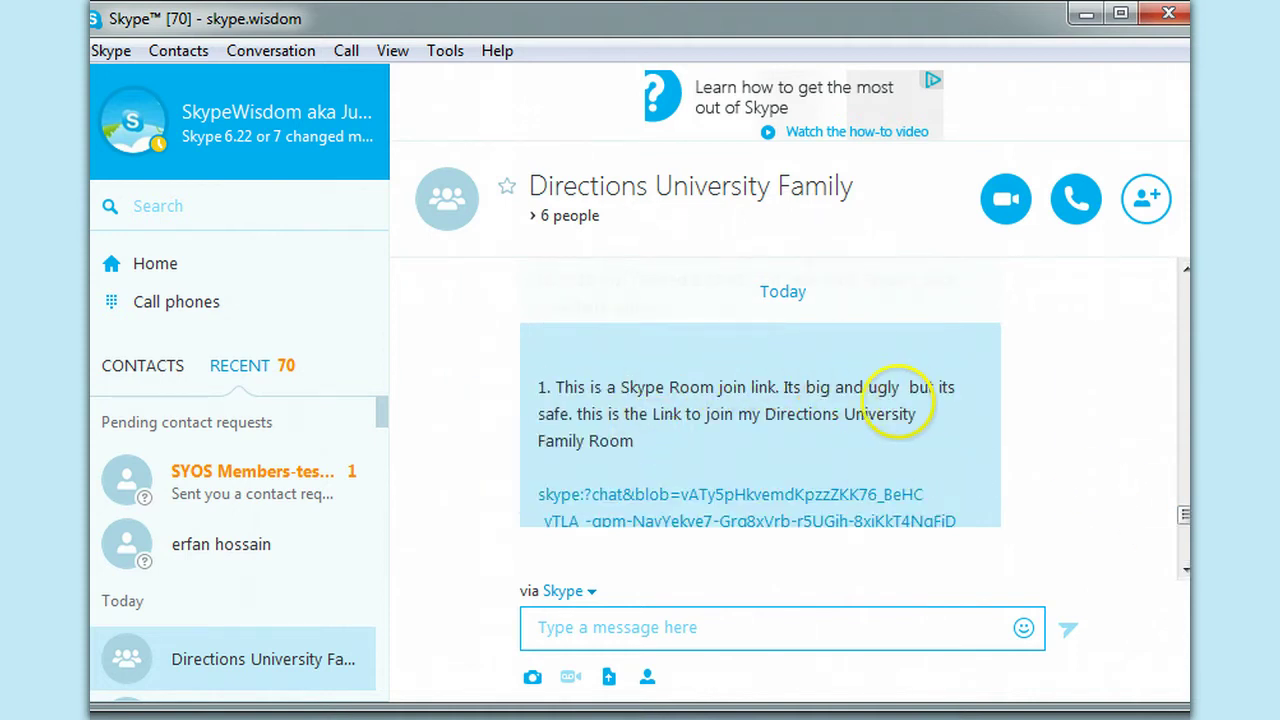
pyautogui.moveTo(577, 413); pyautogui.dragTo(800, 429)
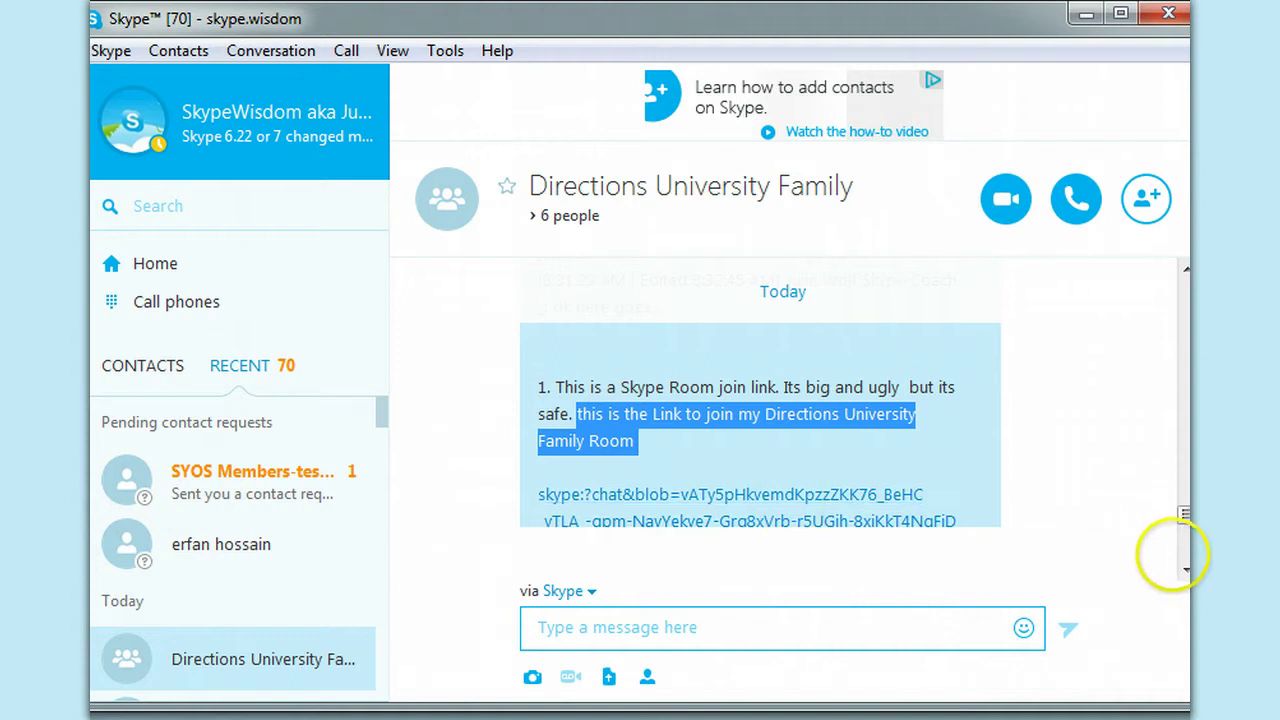
pyautogui.click(1184, 569)
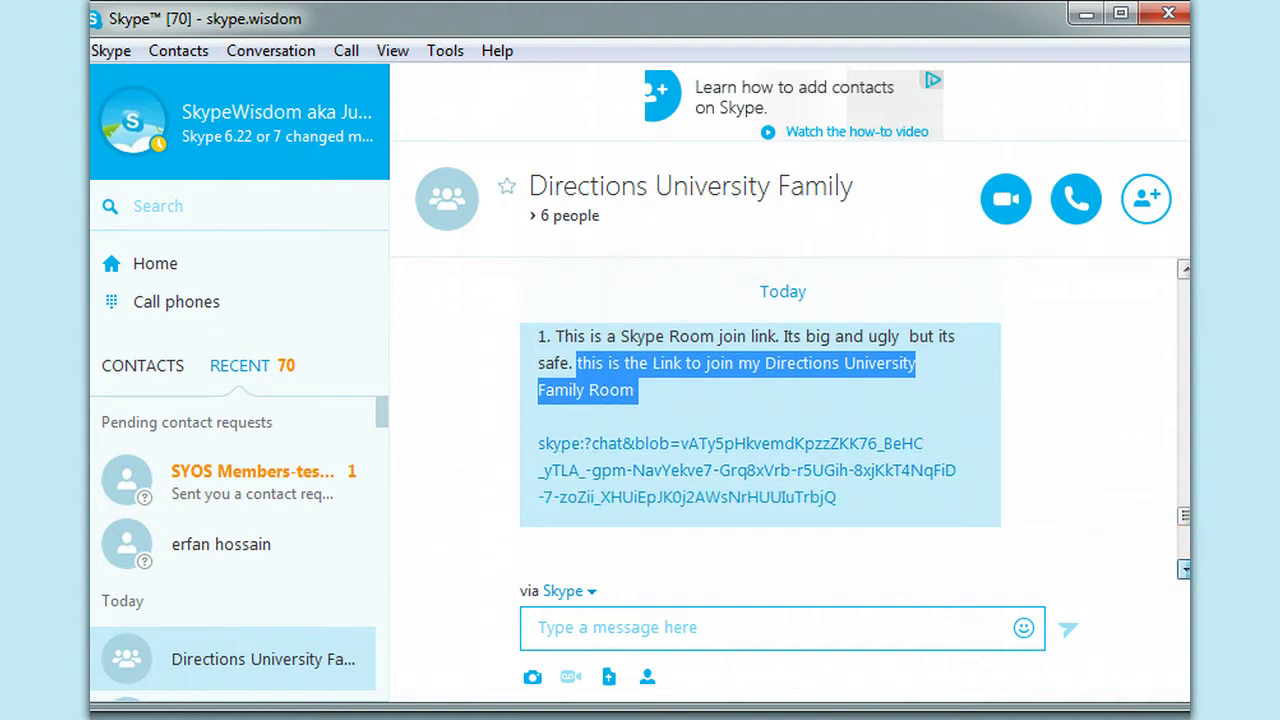
pyautogui.click(1184, 569)
pyautogui.click(1184, 569)
pyautogui.click(1184, 569)
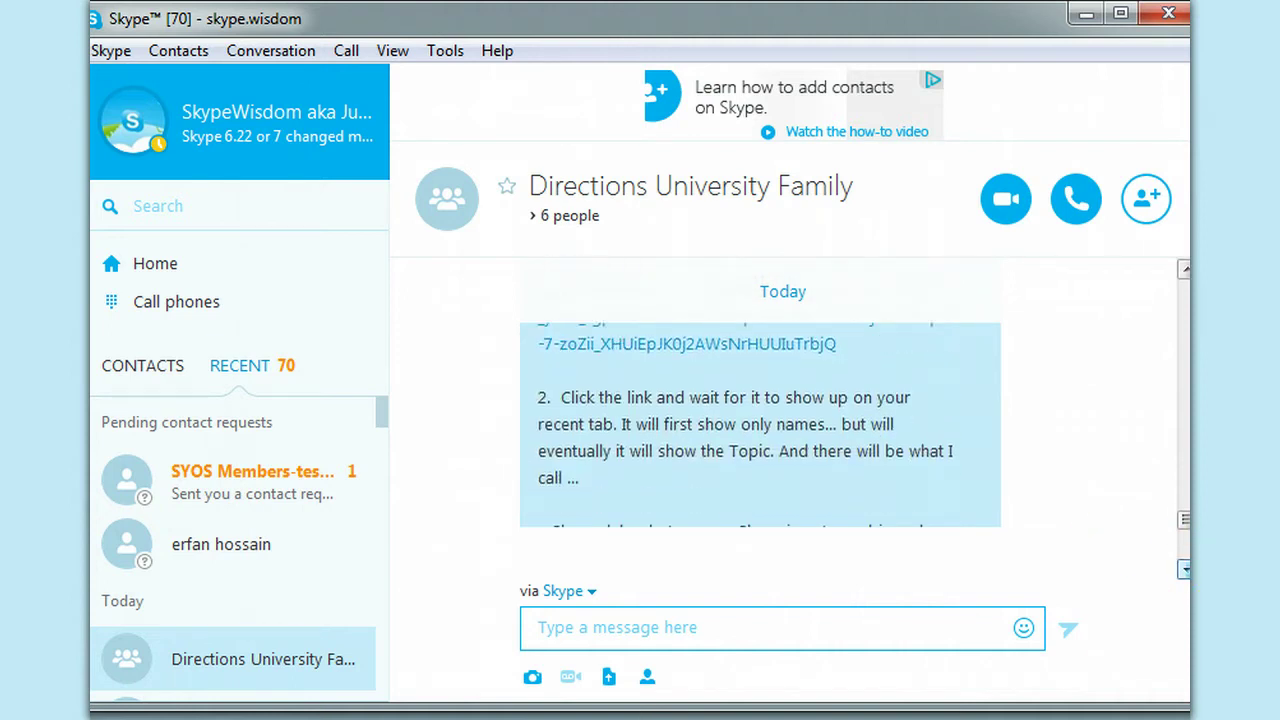
pyautogui.click(1184, 569)
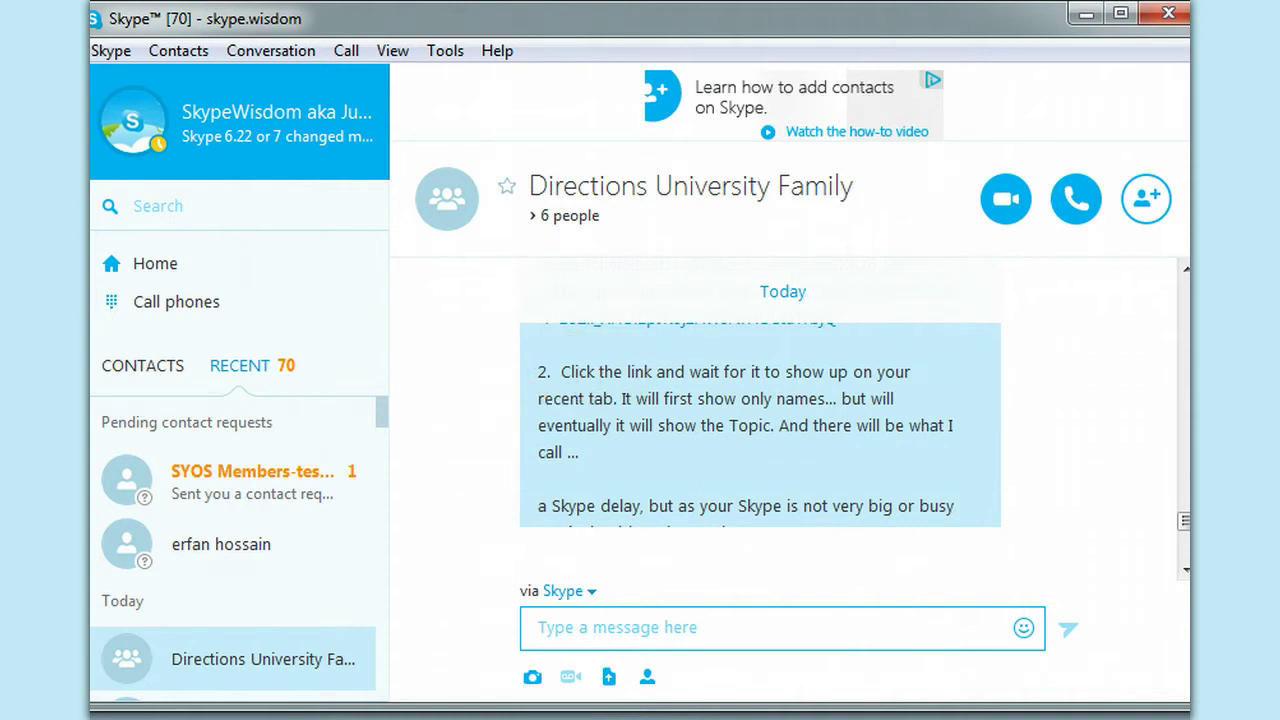
# - Highlight point 2 about waiting for the room to show up, including the text on the Skype delay
pyautogui.moveTo(561, 372); pyautogui.dragTo(893, 399)
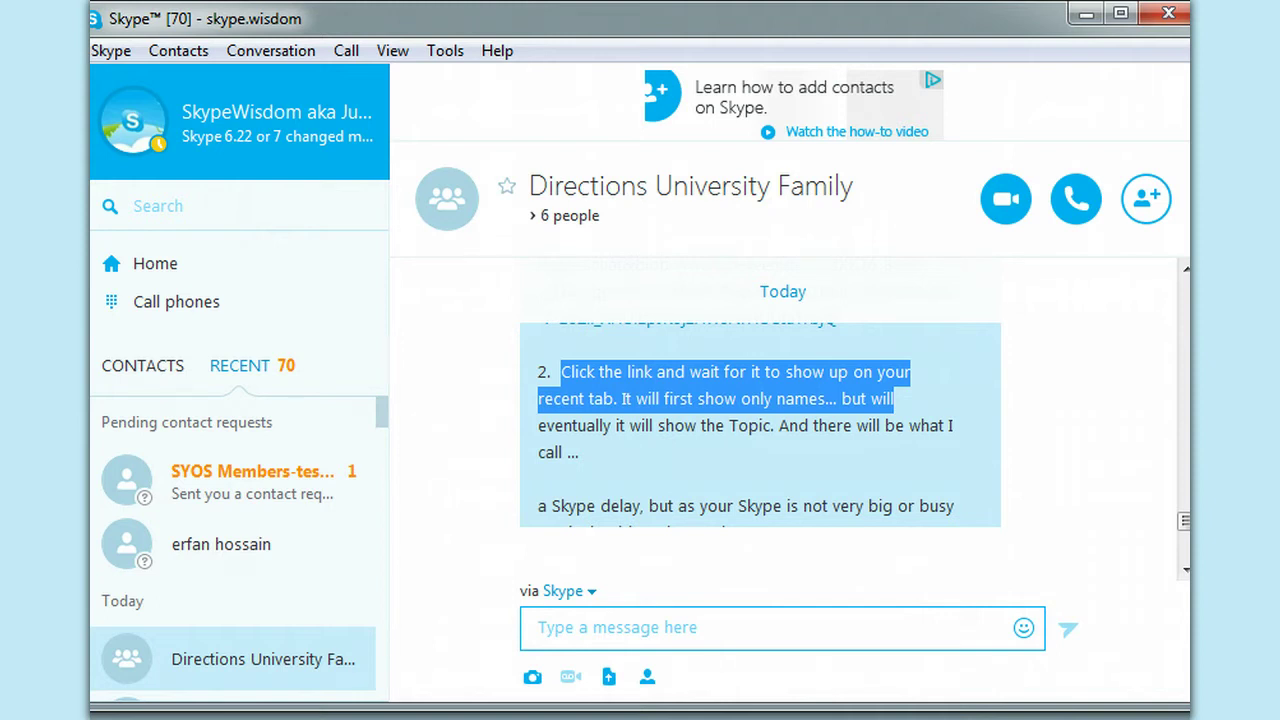
pyautogui.moveTo(895, 400); pyautogui.dragTo(908, 426)
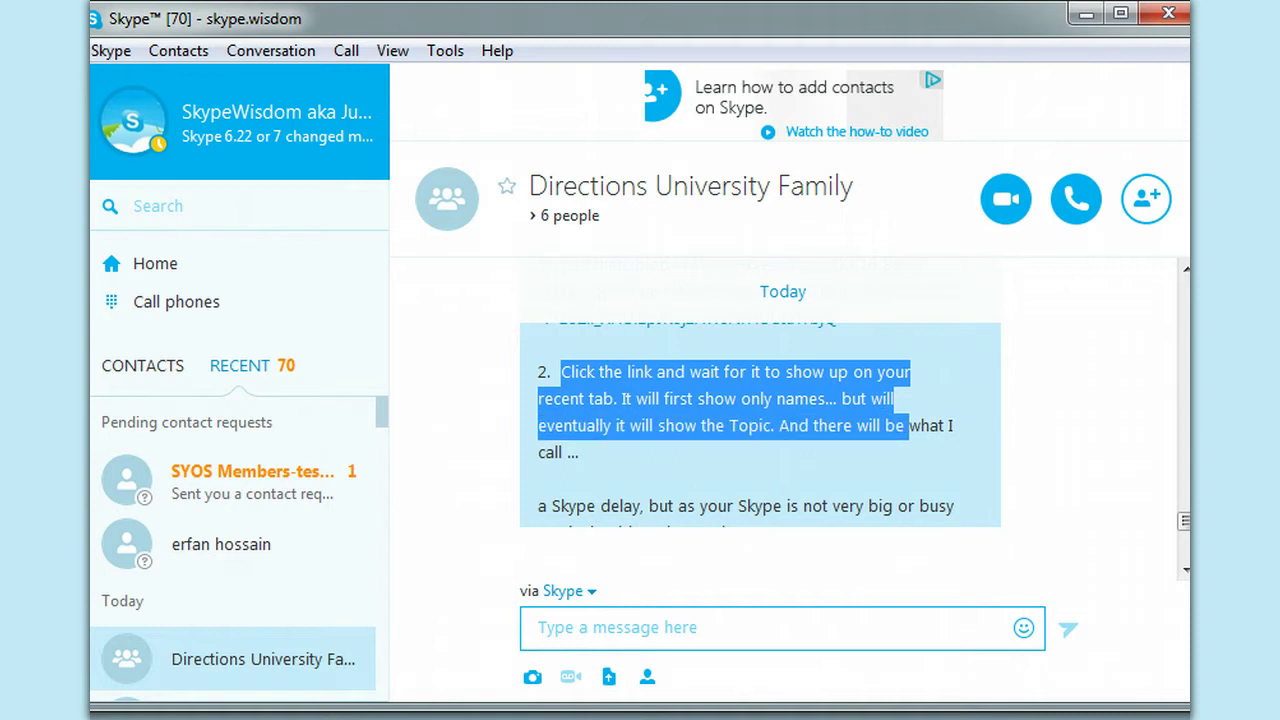
pyautogui.moveTo(908, 426); pyautogui.dragTo(578, 453)
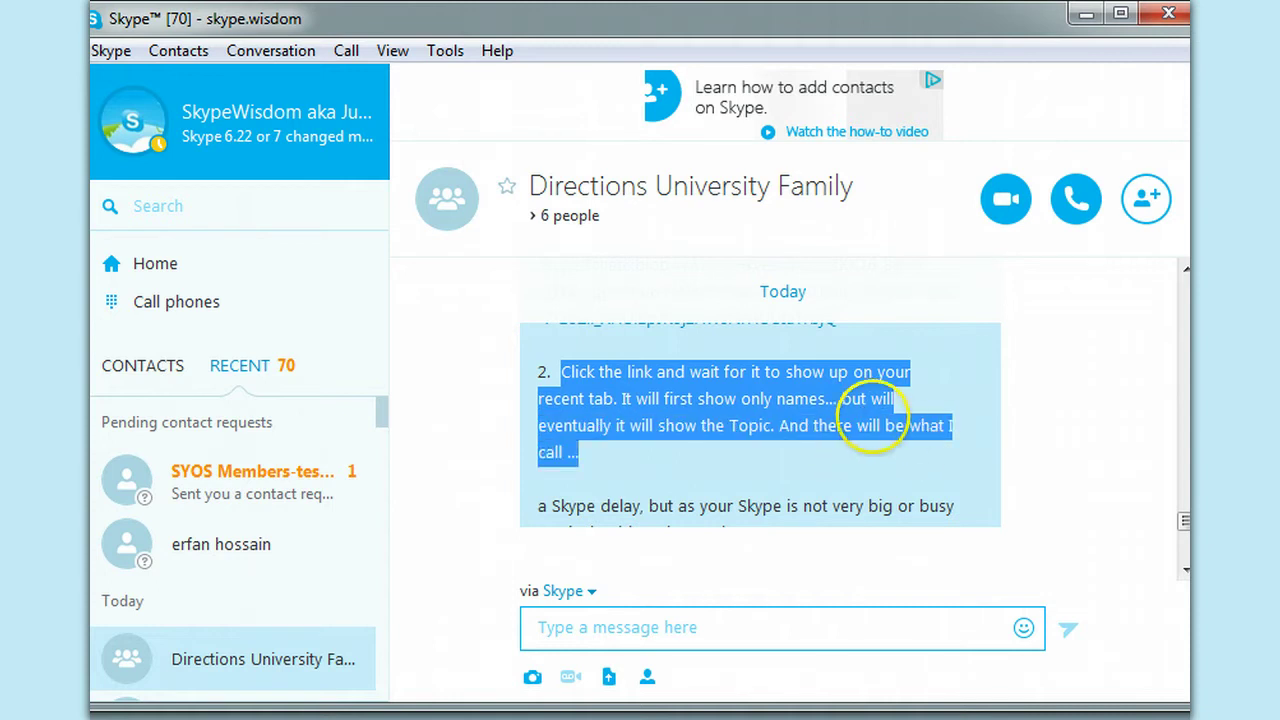
pyautogui.click(1184, 568)
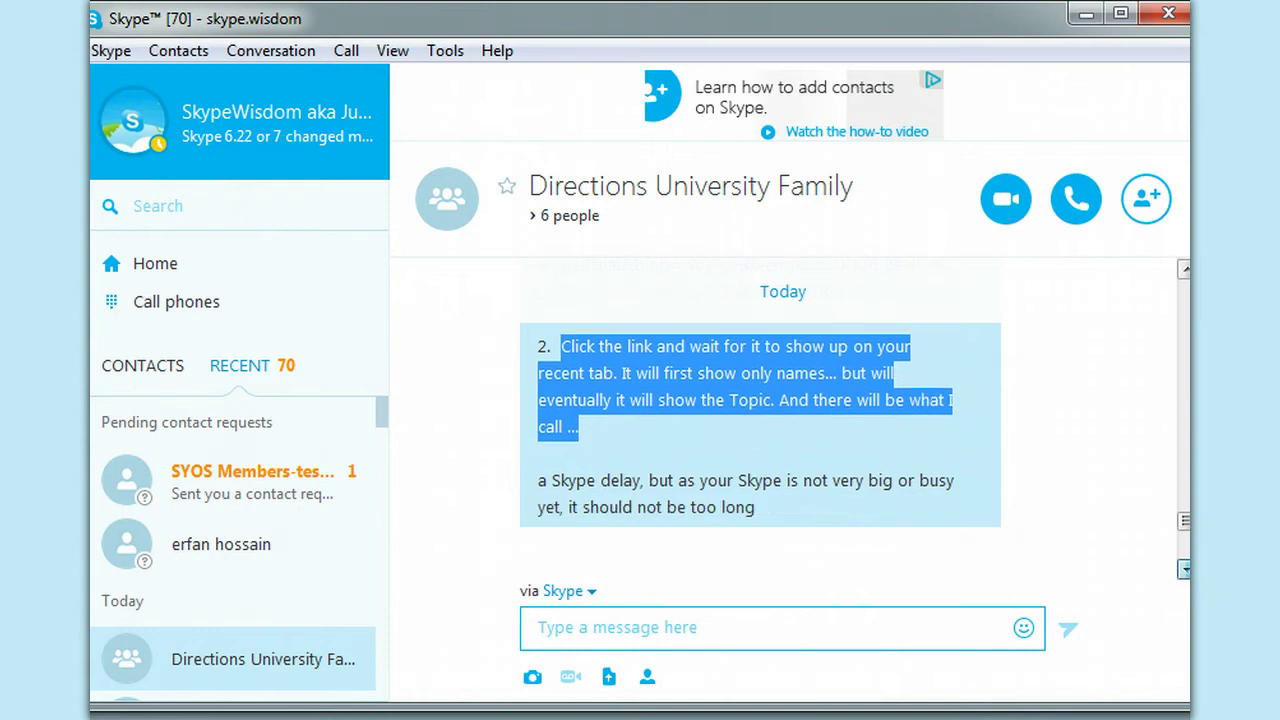
pyautogui.click(1184, 568)
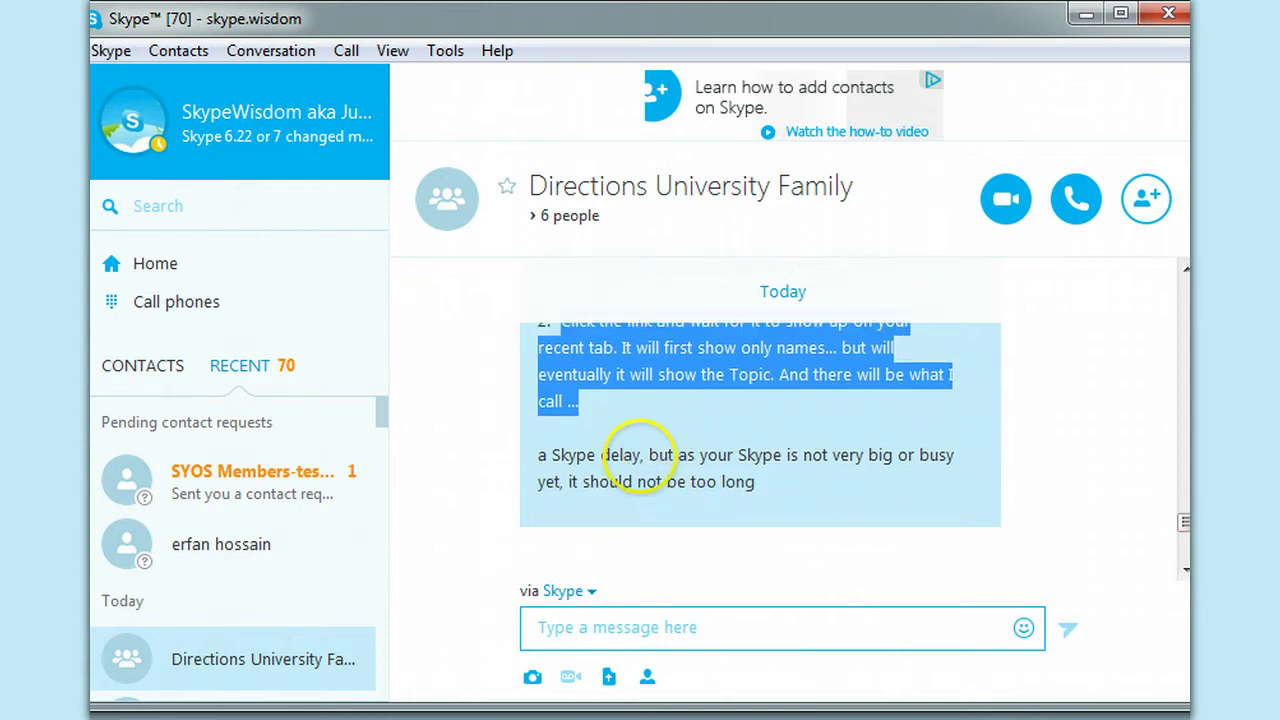
pyautogui.moveTo(642, 456); pyautogui.dragTo(755, 482)
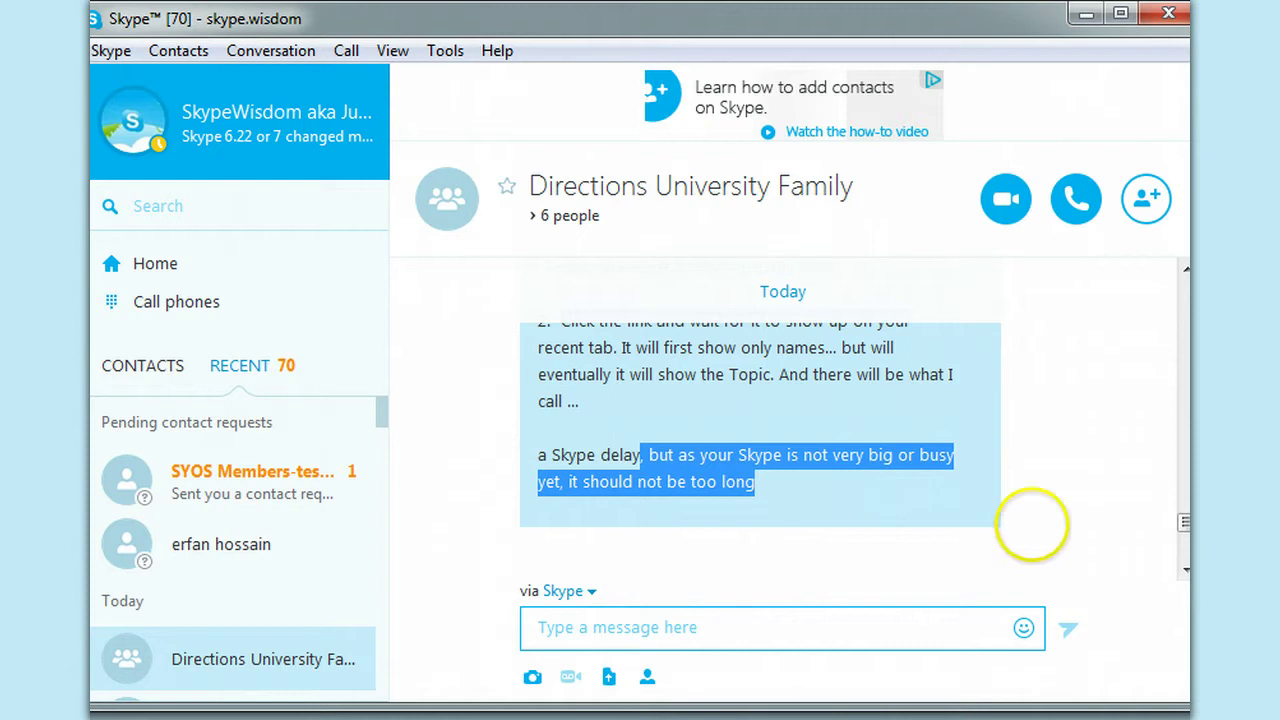
# - Expand the group's participant list to view the members, and collapse it again
pyautogui.click(1184, 569)
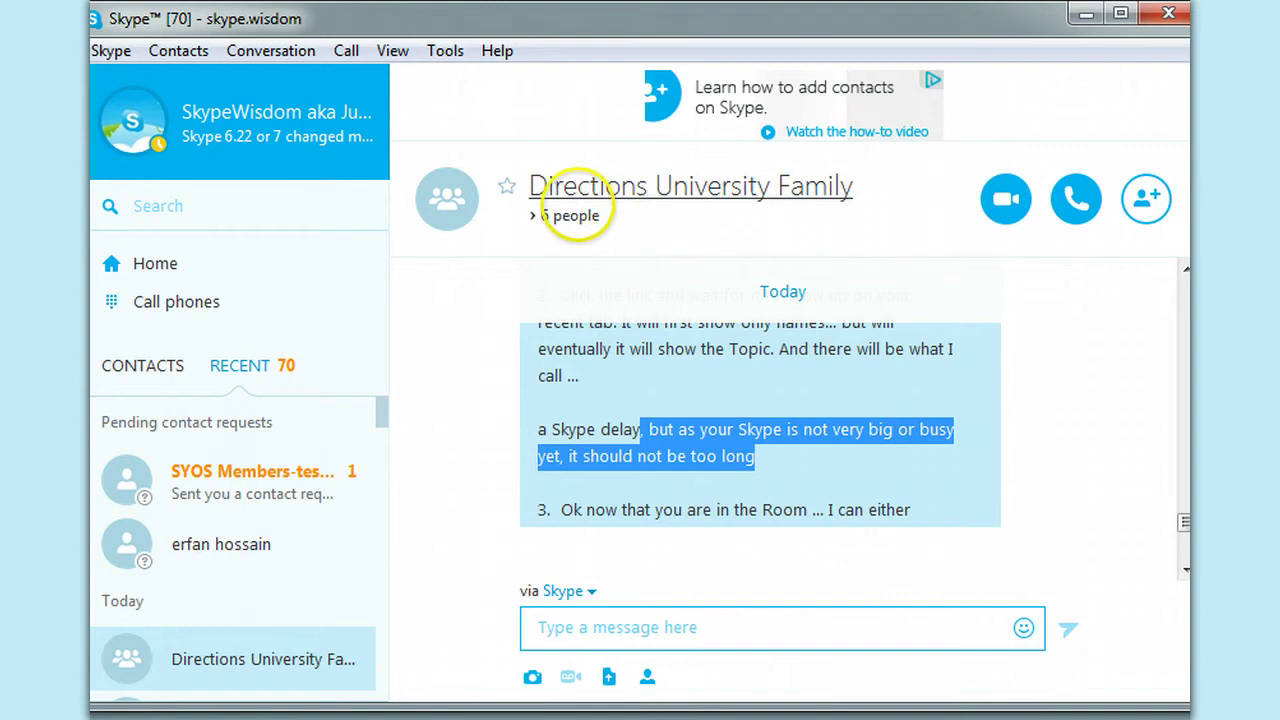
pyautogui.click(526, 218)
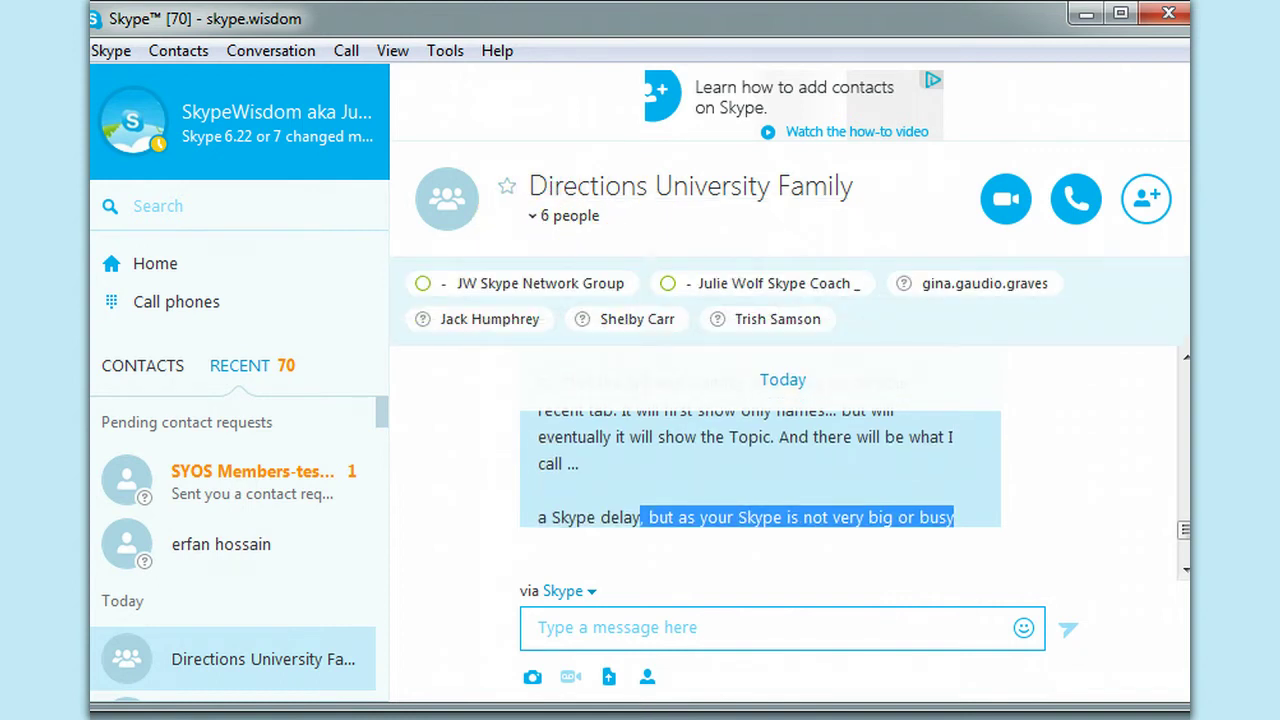
pyautogui.click(533, 217)
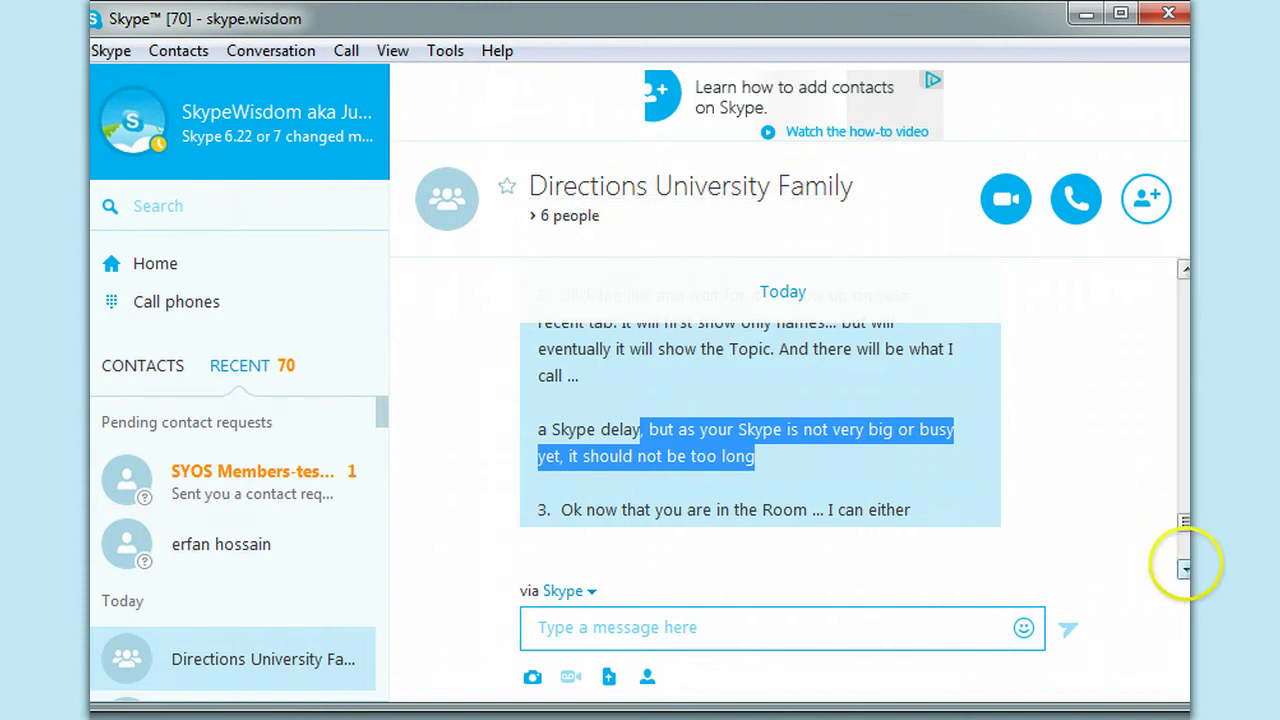
# - Highlight point 3 of the instructions and read on to the questions and answers posted below it
pyautogui.click(1185, 569)
pyautogui.click(1185, 569)
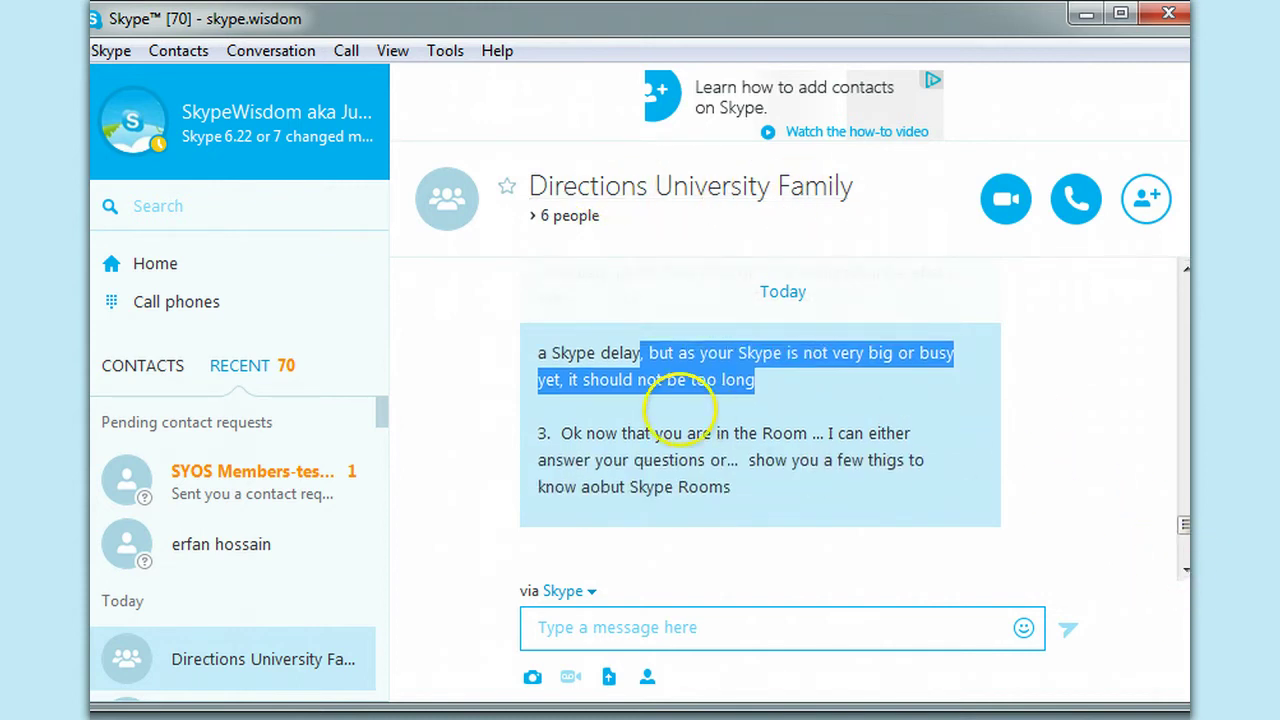
pyautogui.click(551, 429)
pyautogui.moveTo(556, 433); pyautogui.dragTo(731, 487)
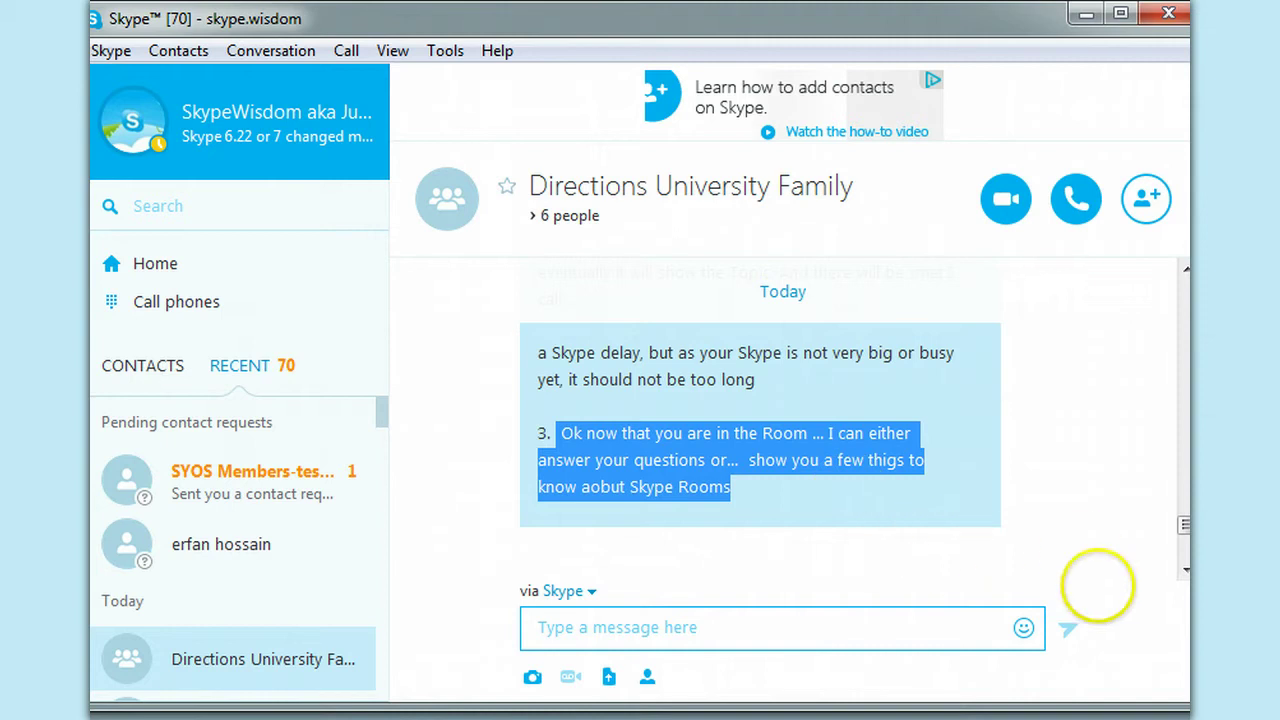
pyautogui.click(1184, 569)
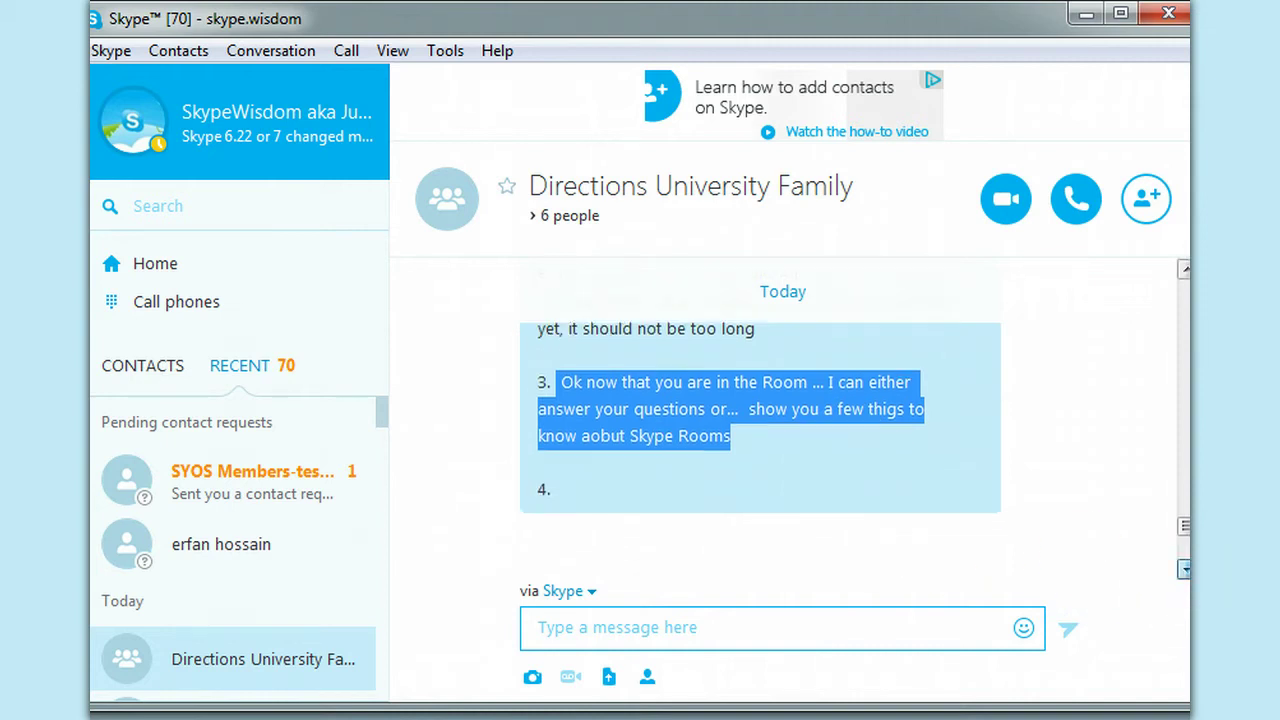
pyautogui.click(1184, 569)
pyautogui.click(1184, 569)
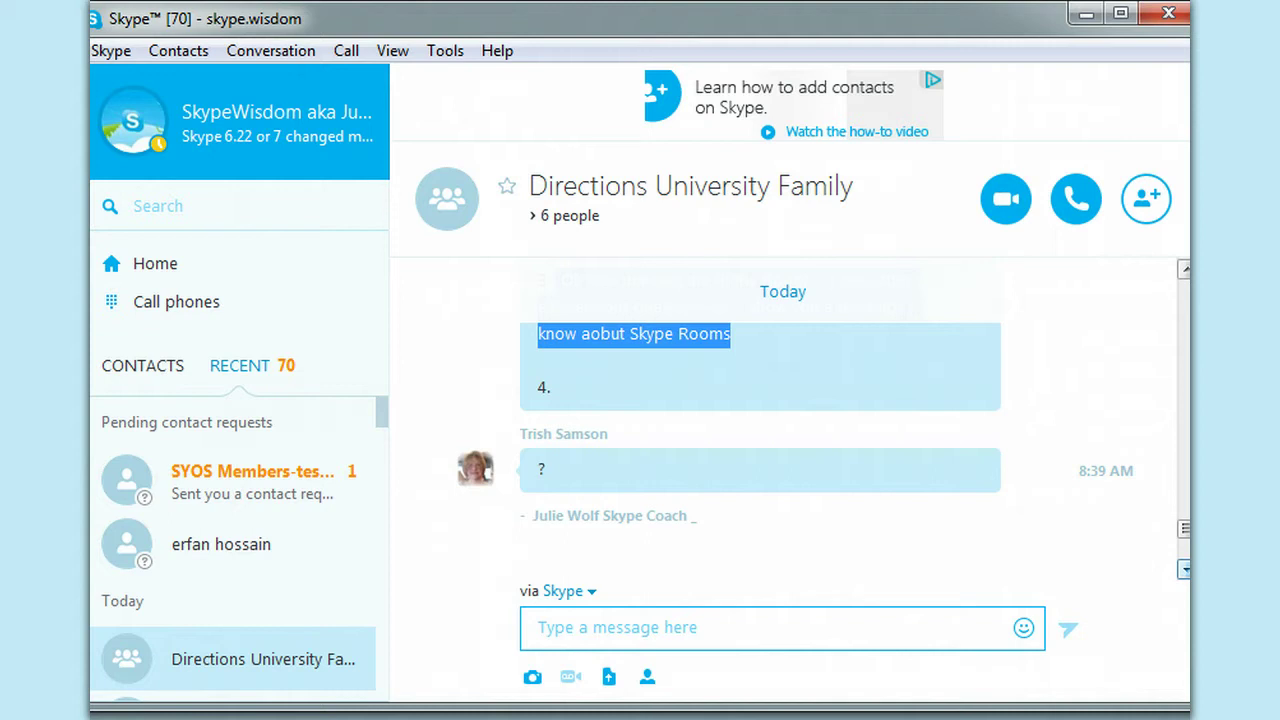
pyautogui.click(1184, 569)
pyautogui.click(1184, 569)
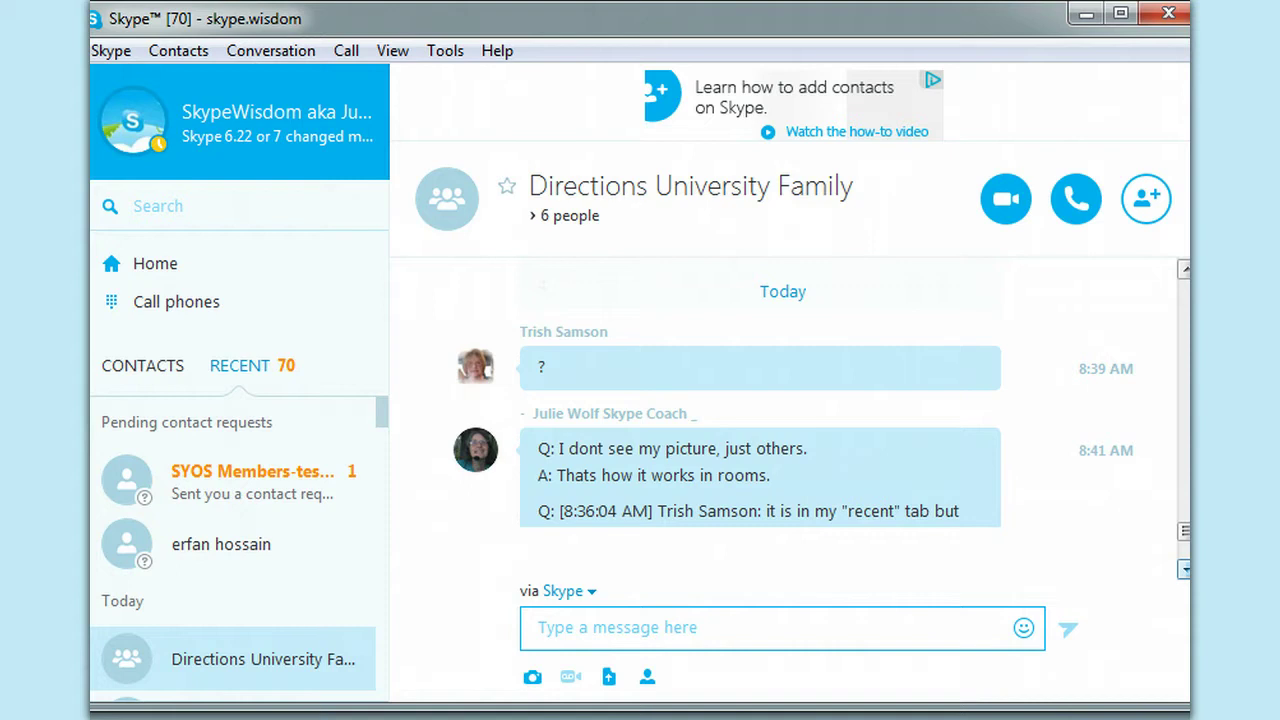
pyautogui.click(1184, 569)
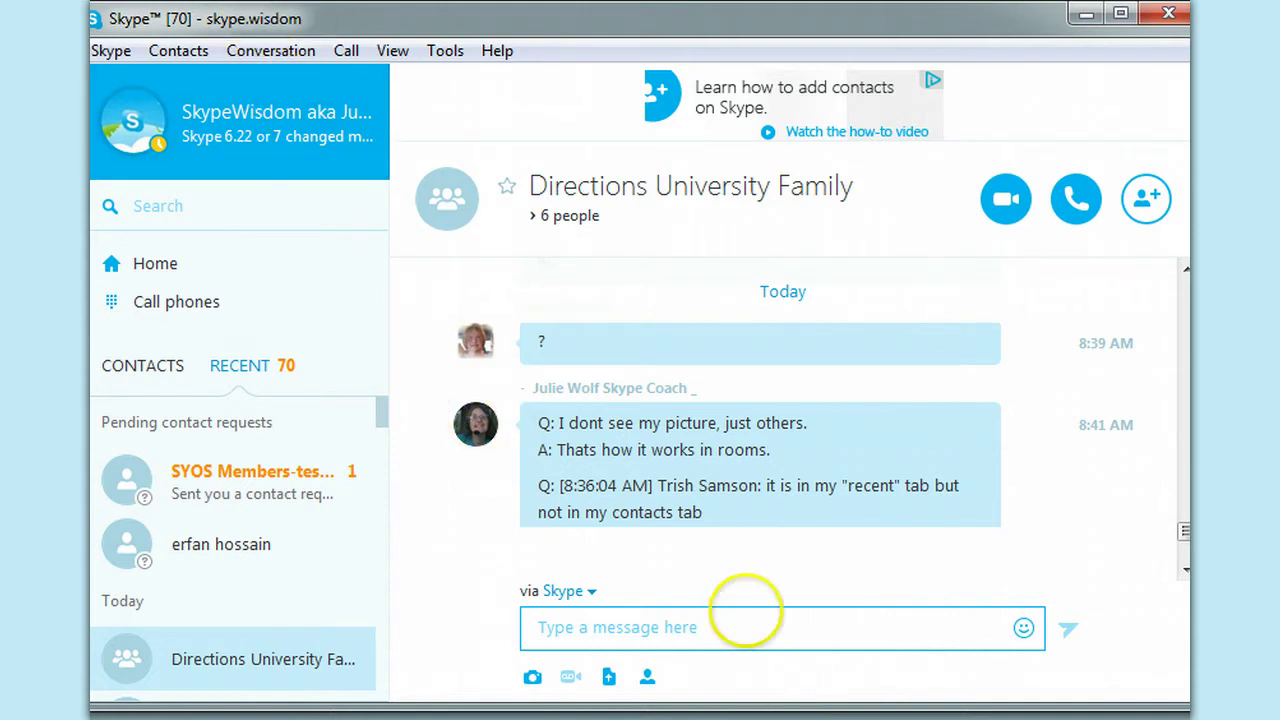
# - Send a message containing only "." to the Directions University Family group
pyautogui.click(658, 638)
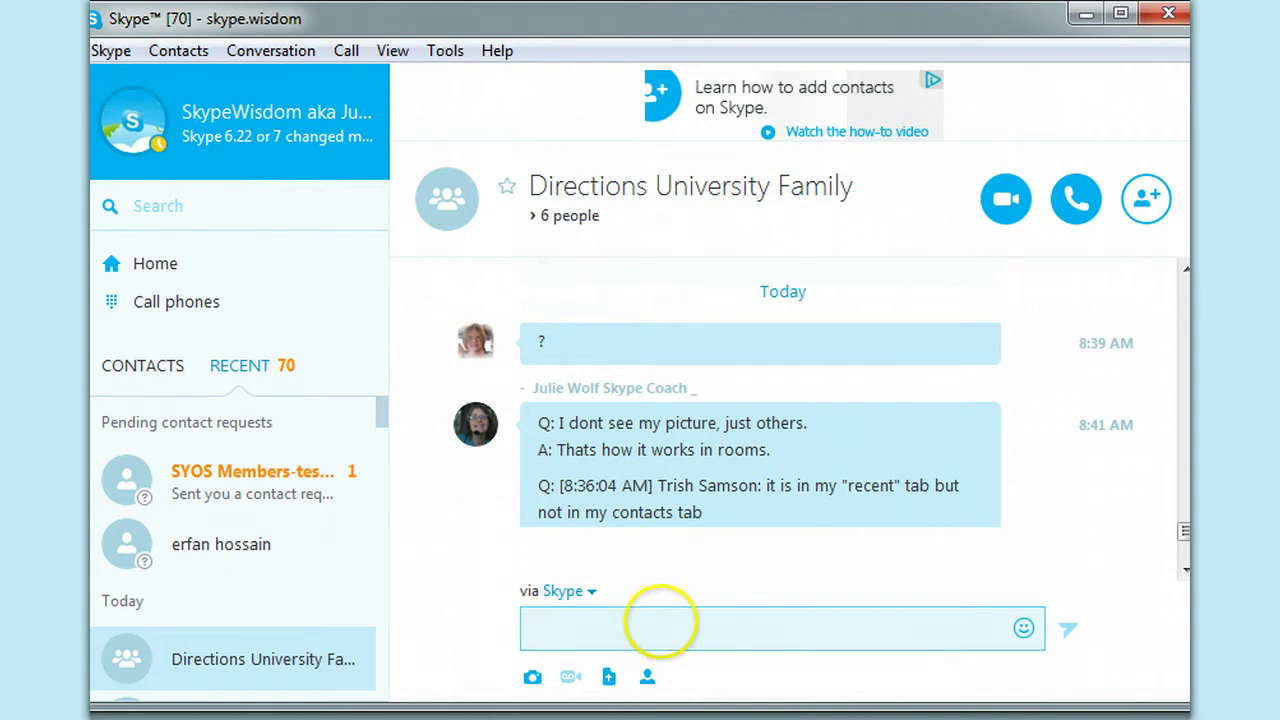
pyautogui.write('.')
pyautogui.press('BackSpace')
pyautogui.press('BackSpace')
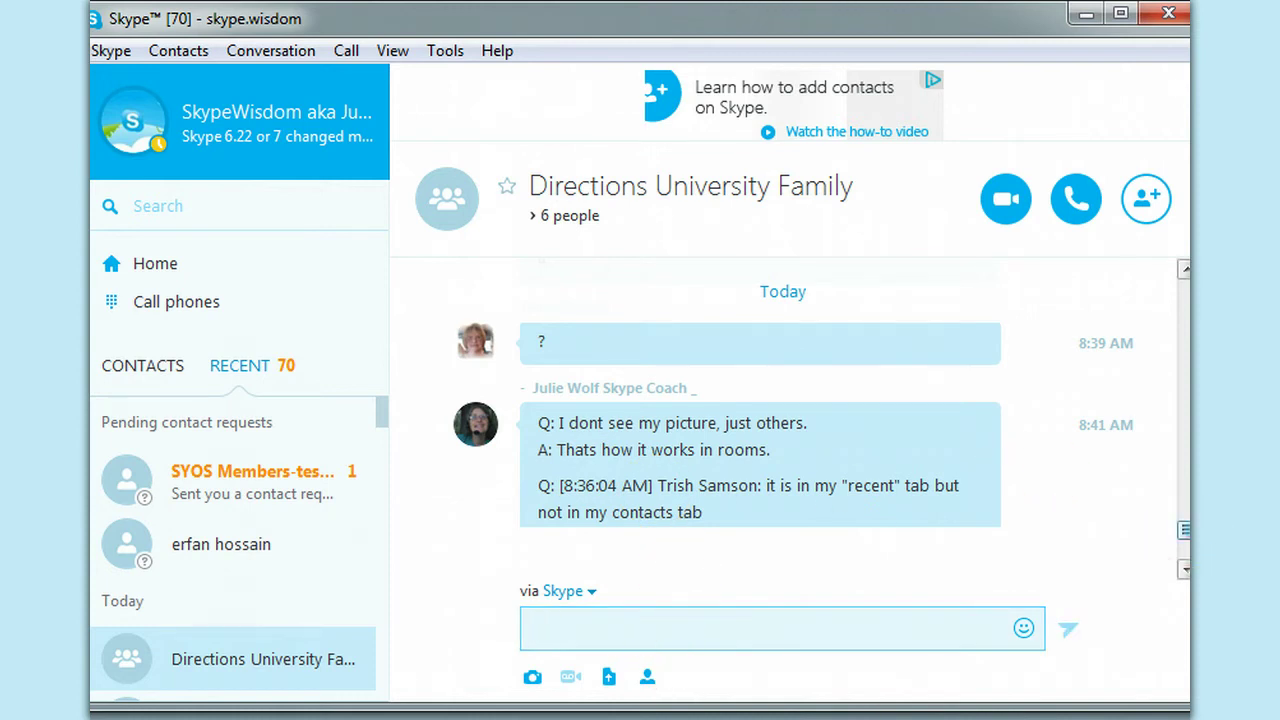
pyautogui.write('.')
pyautogui.press('Return')
# - Edit the sent "." message, replacing the period with the waving emoticon
pyautogui.rightClick(605, 510)
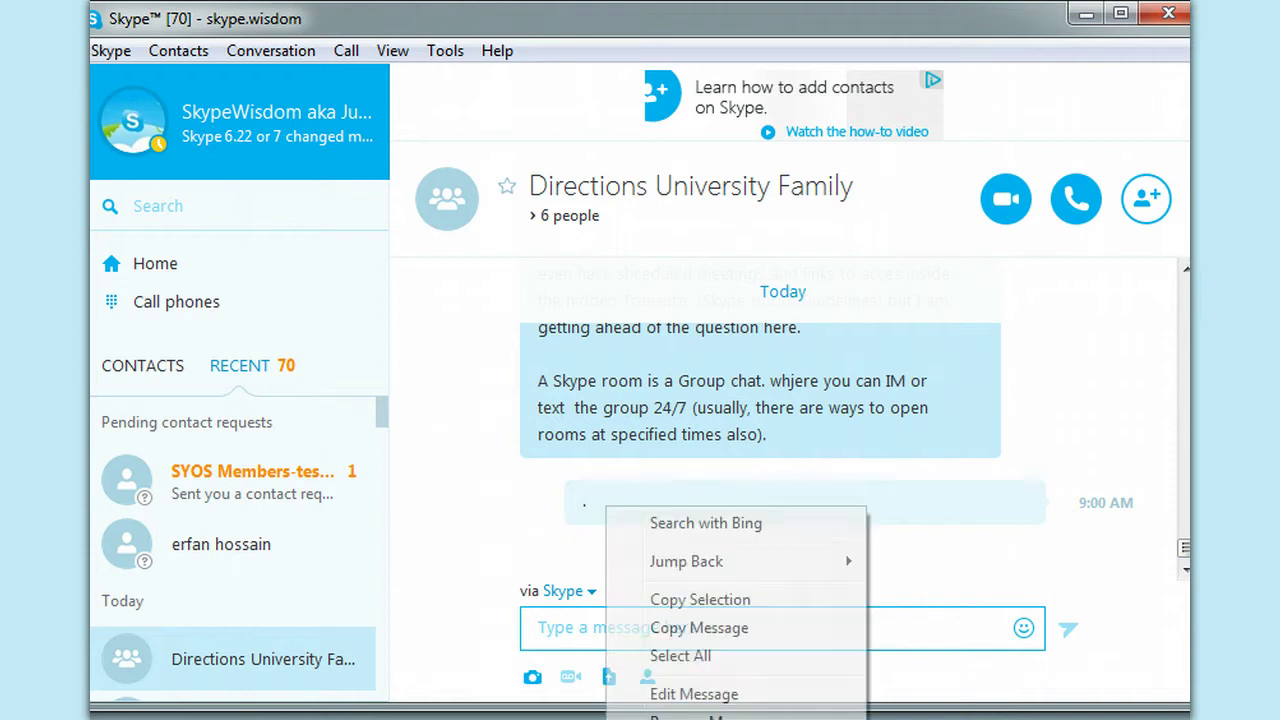
pyautogui.click(655, 690)
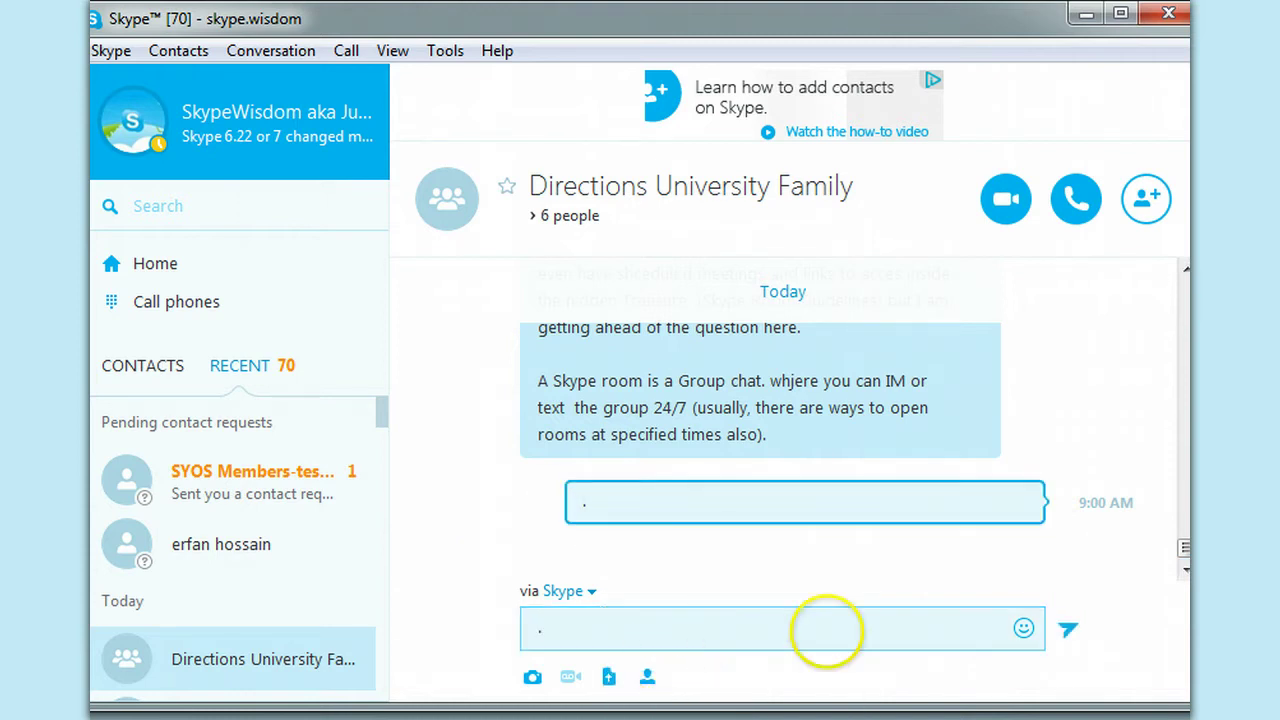
pyautogui.click(1023, 627)
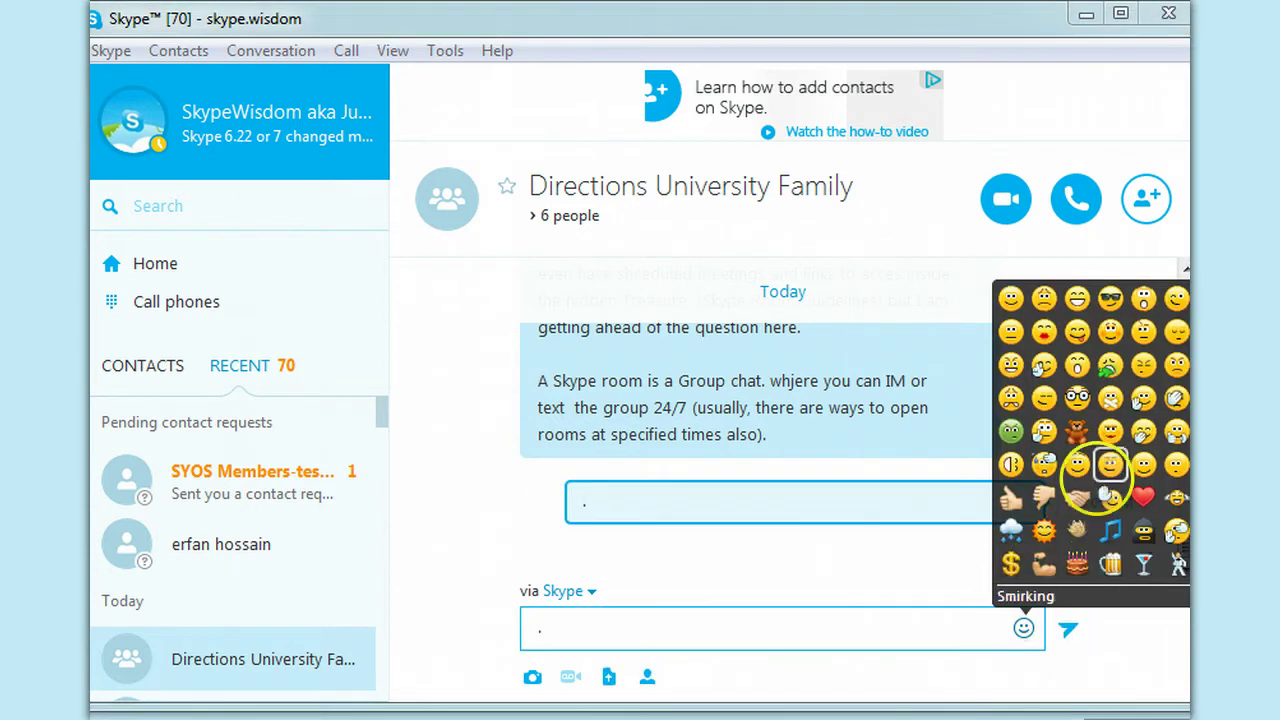
pyautogui.click(1140, 397)
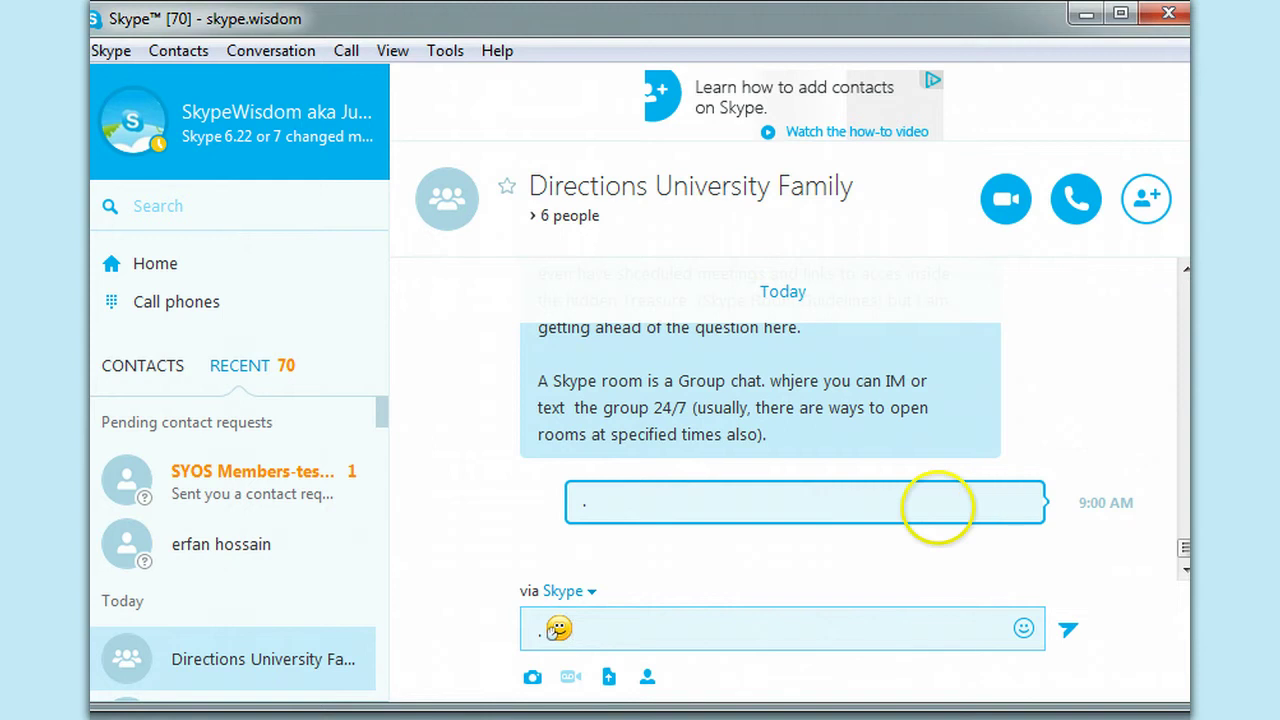
pyautogui.press('Delete')
pyautogui.press('Return')
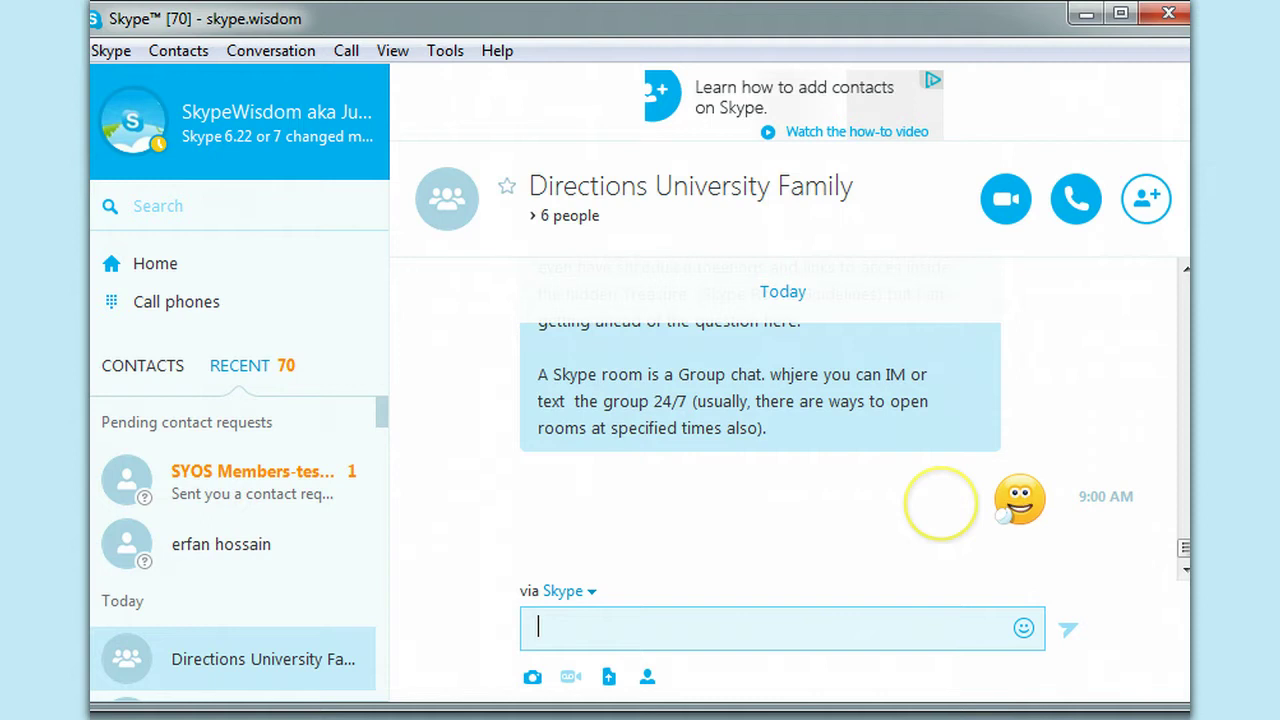
pyautogui.click(925, 612)
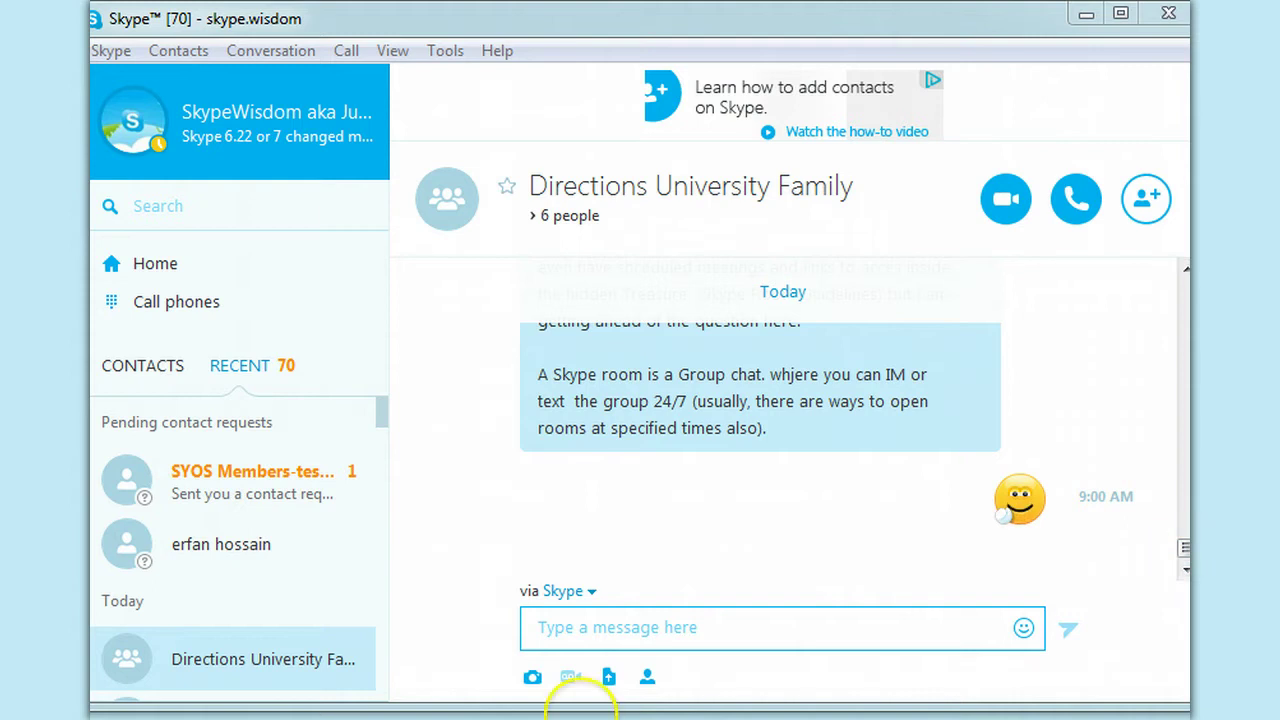
pyautogui.click(631, 627)
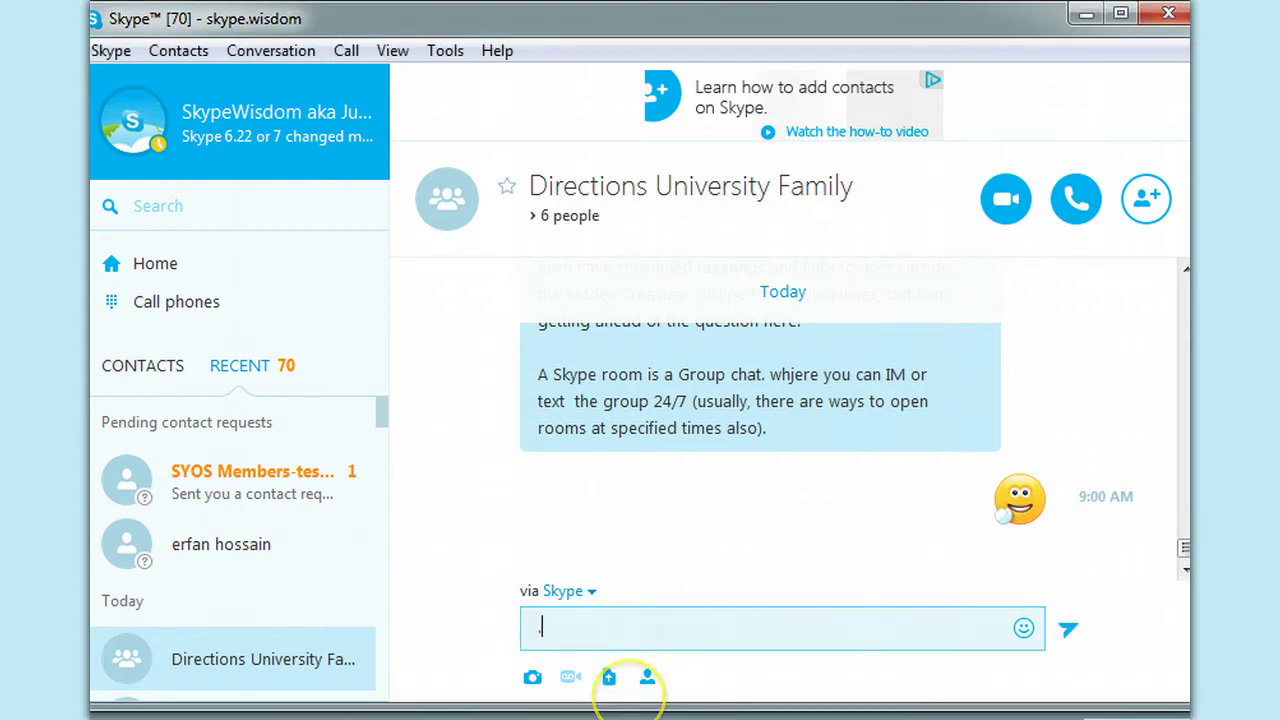
pyautogui.press('BackSpace')
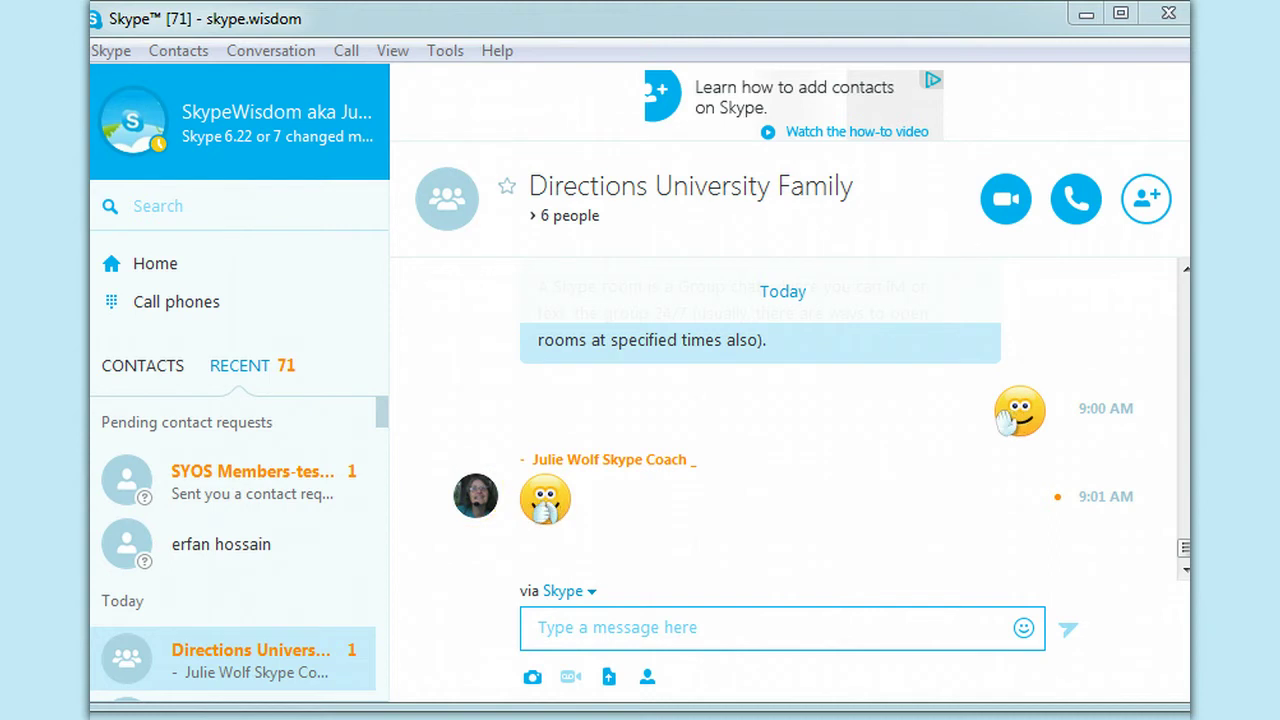
pyautogui.moveTo(548, 453); pyautogui.dragTo(860, 719)
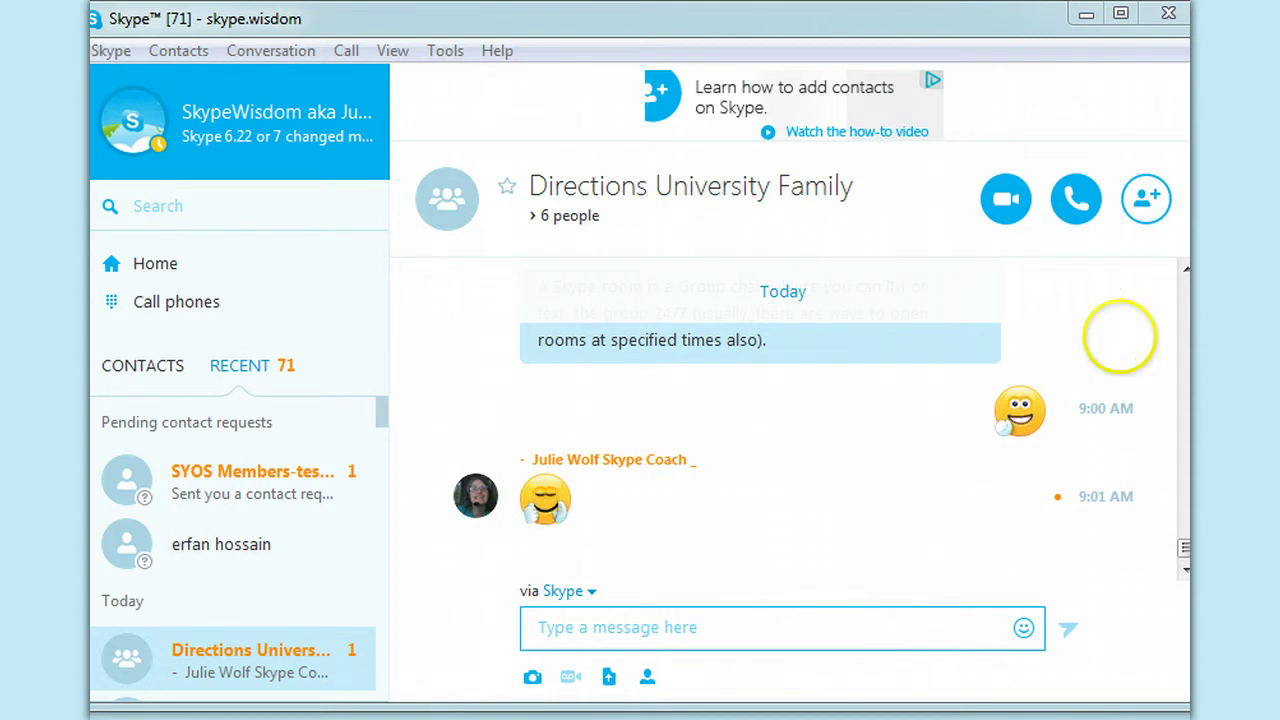
# - View the saved contacts list for comparison and return to the list of recent conversations
pyautogui.click(1184, 269)
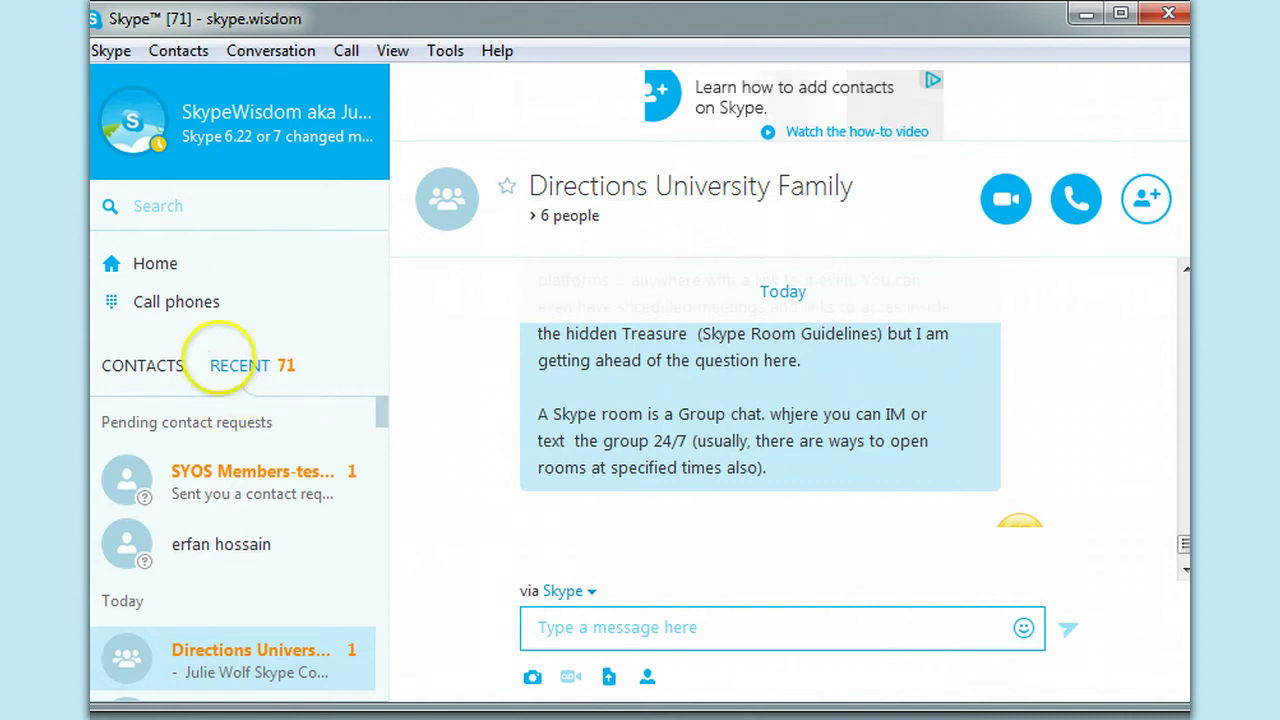
pyautogui.click(141, 366)
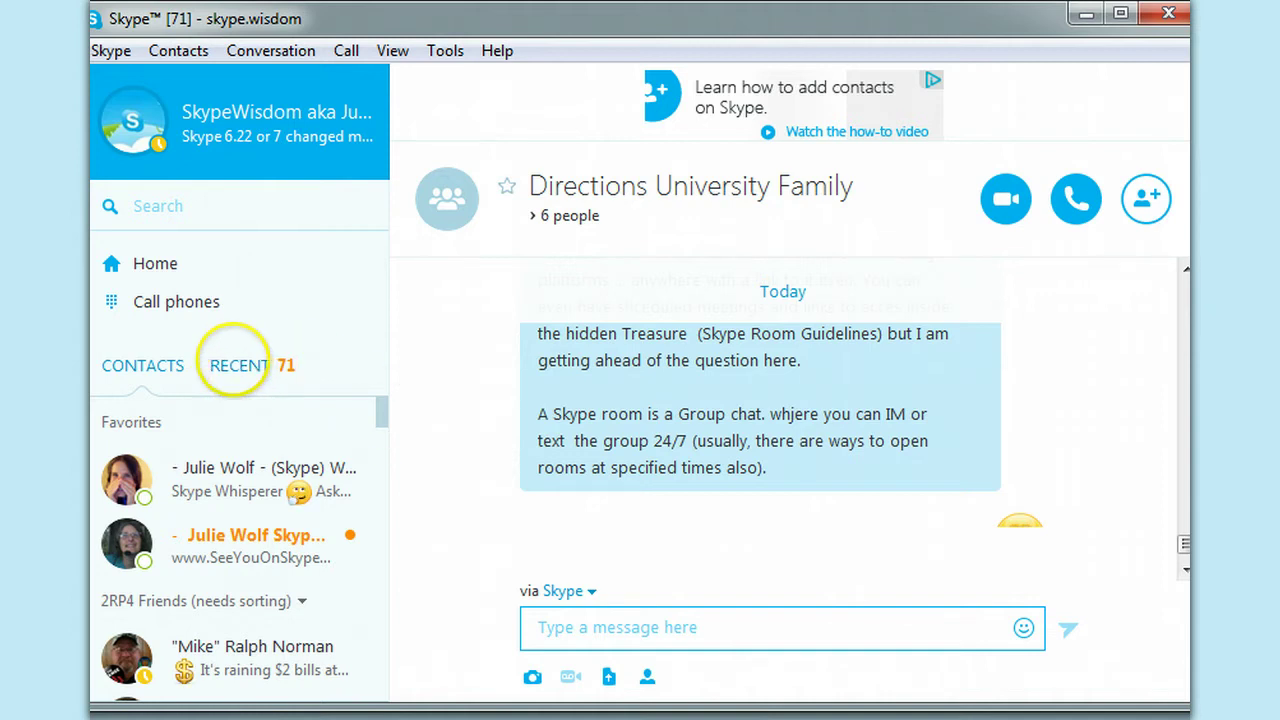
pyautogui.click(236, 366)
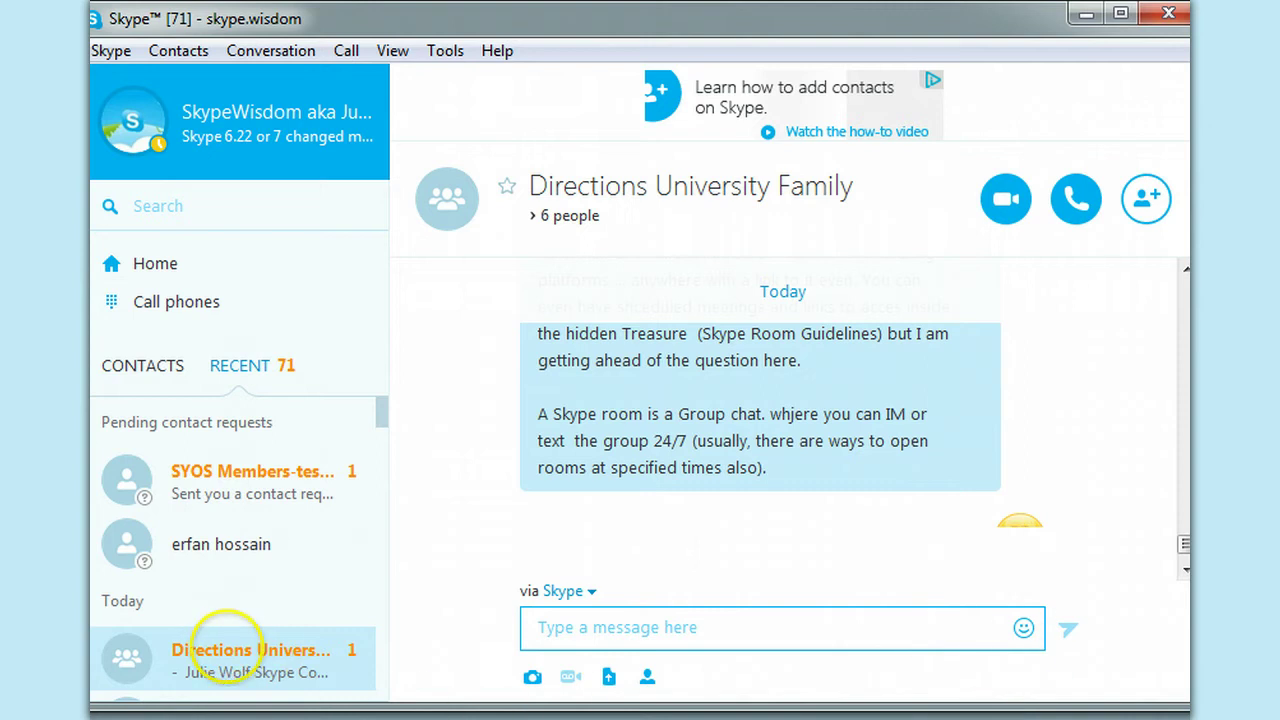
# - Reposition the window to make room and review the available options for the Directions University Family conversation
pyautogui.moveTo(737, 20); pyautogui.dragTo(769, 0)
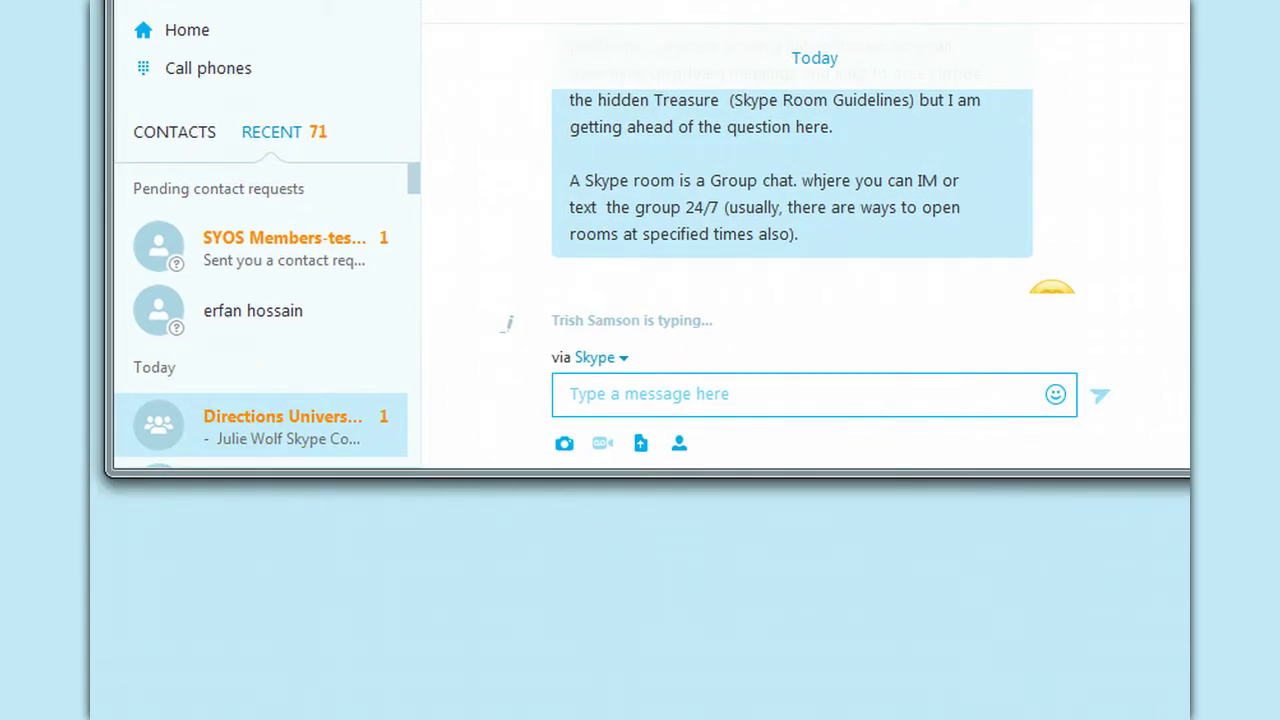
pyautogui.rightClick(240, 416)
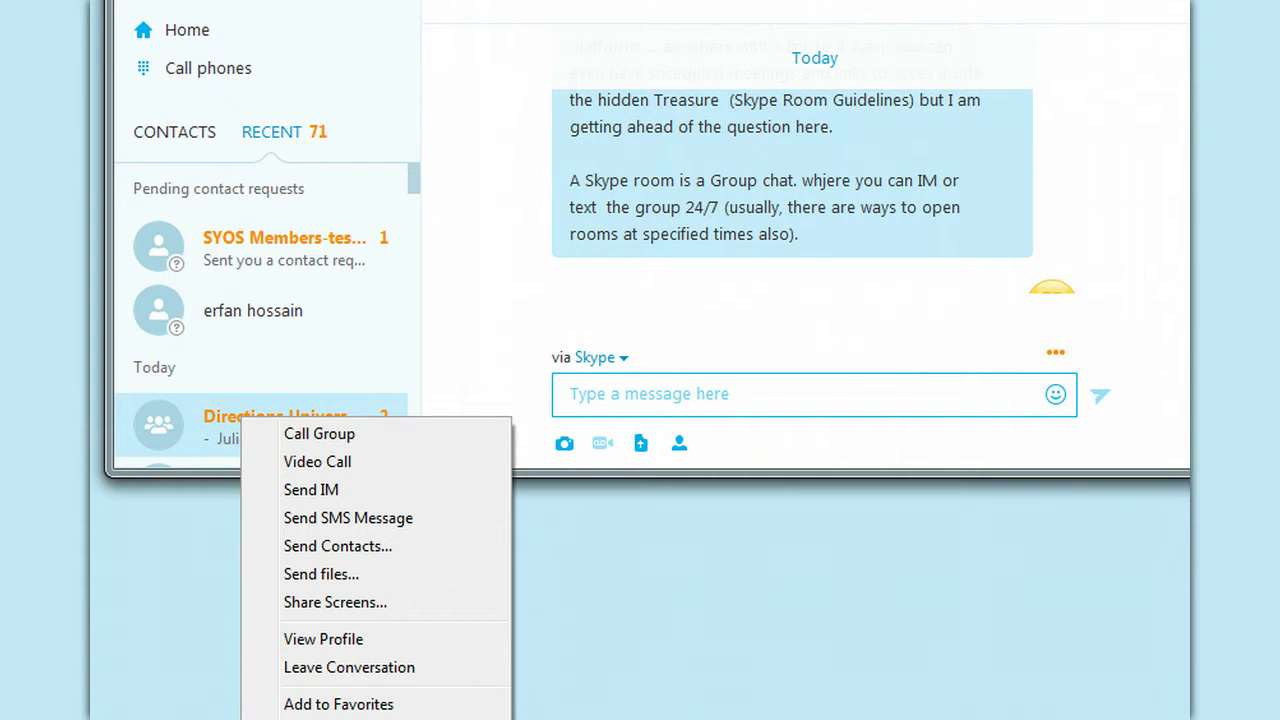
pyautogui.click(585, 0)
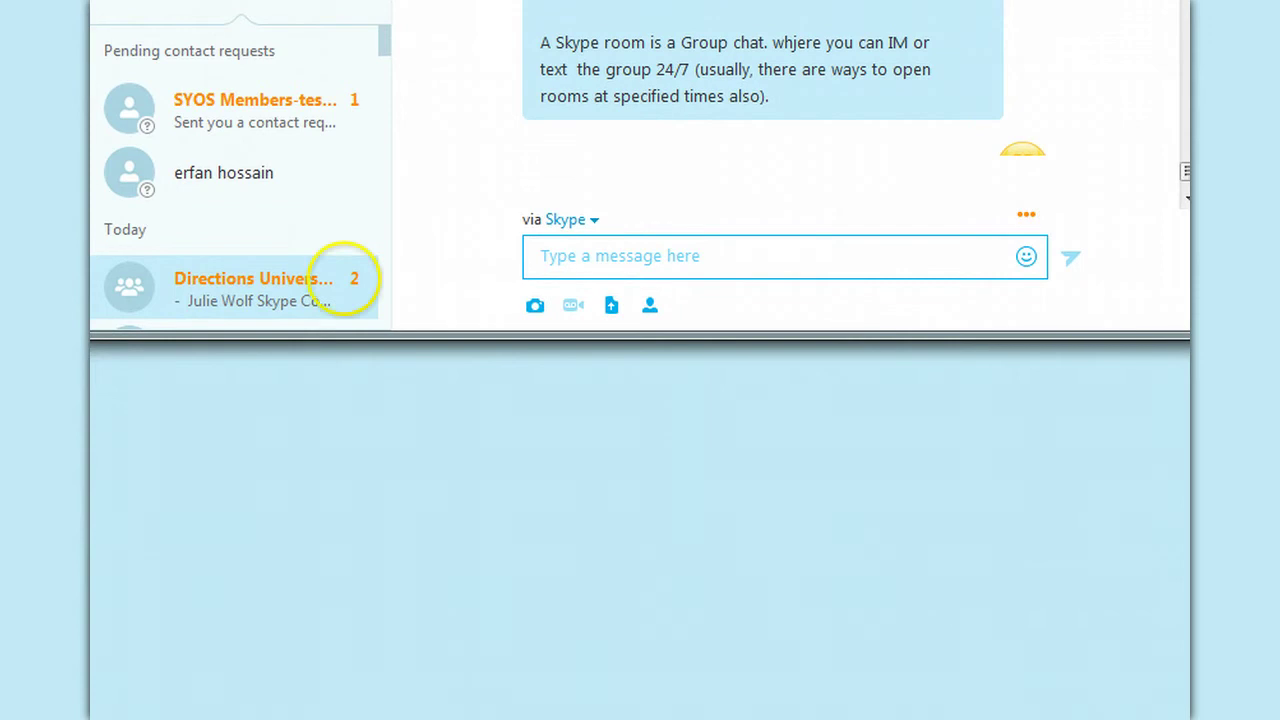
pyautogui.rightClick(213, 263)
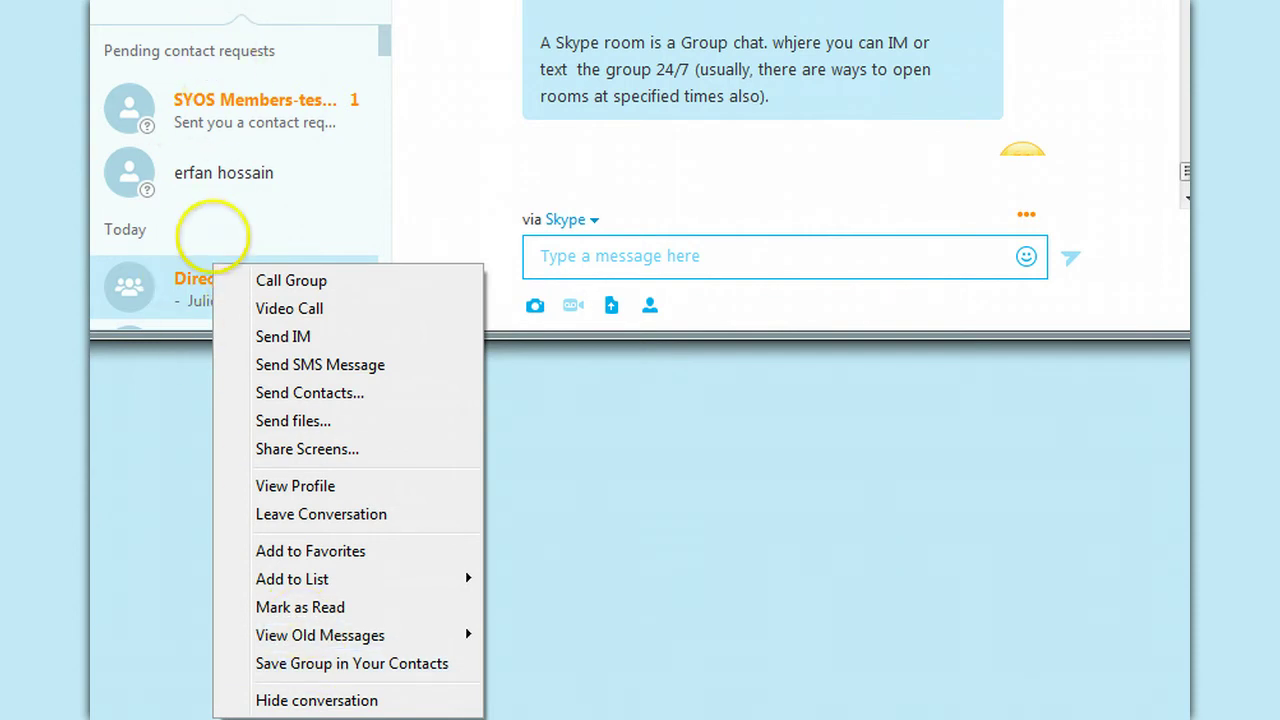
pyautogui.moveTo(285, 0); pyautogui.dragTo(298, 29)
pyautogui.rightClick(229, 302)
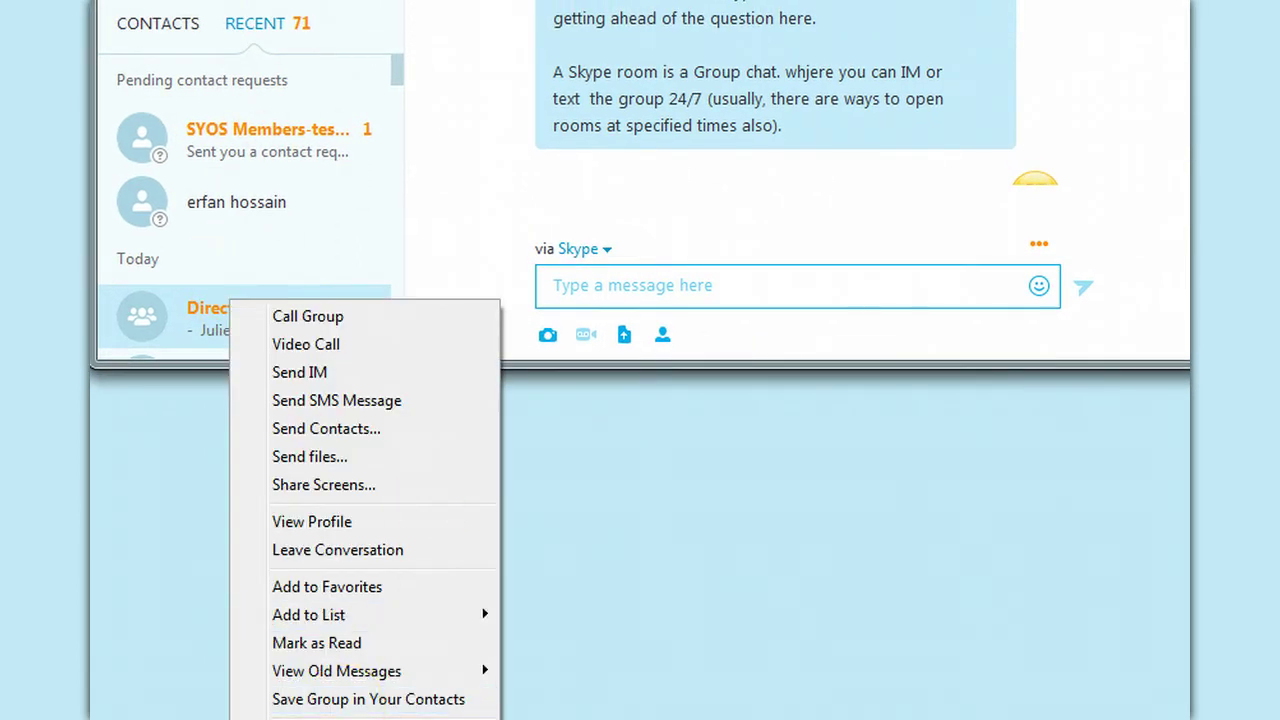
pyautogui.moveTo(581, 0); pyautogui.dragTo(587, 16)
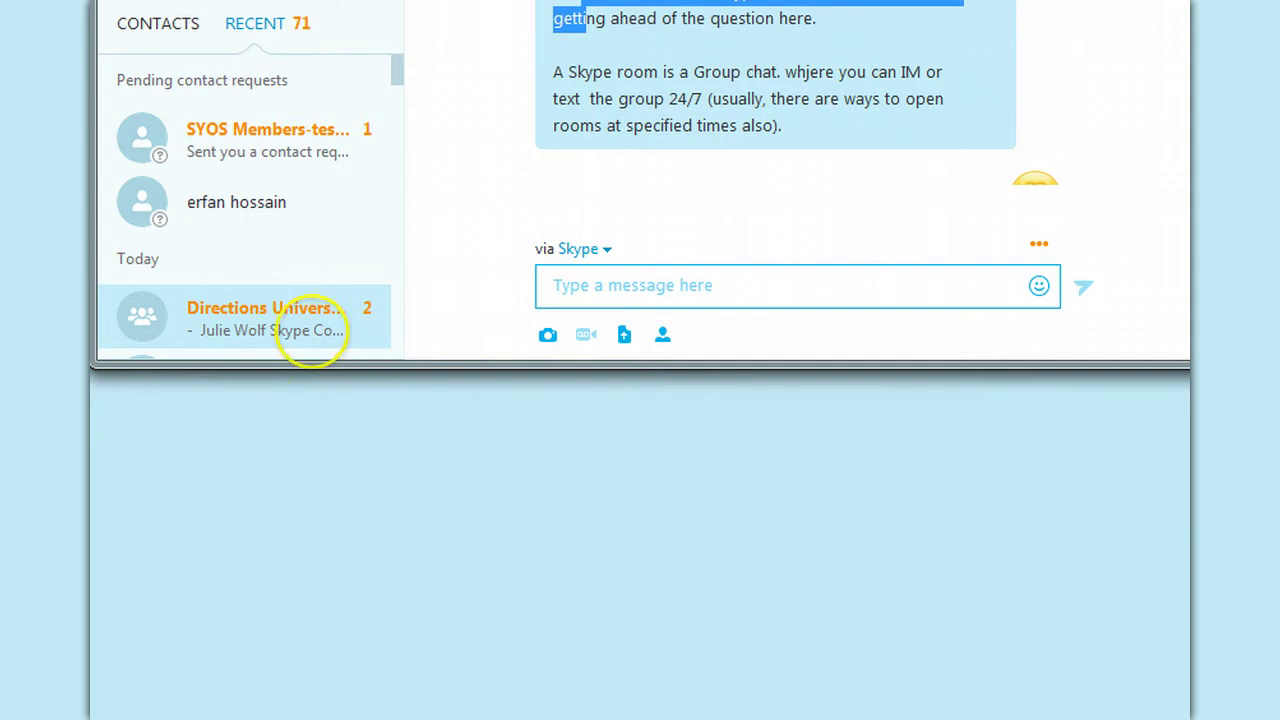
pyautogui.rightClick(297, 308)
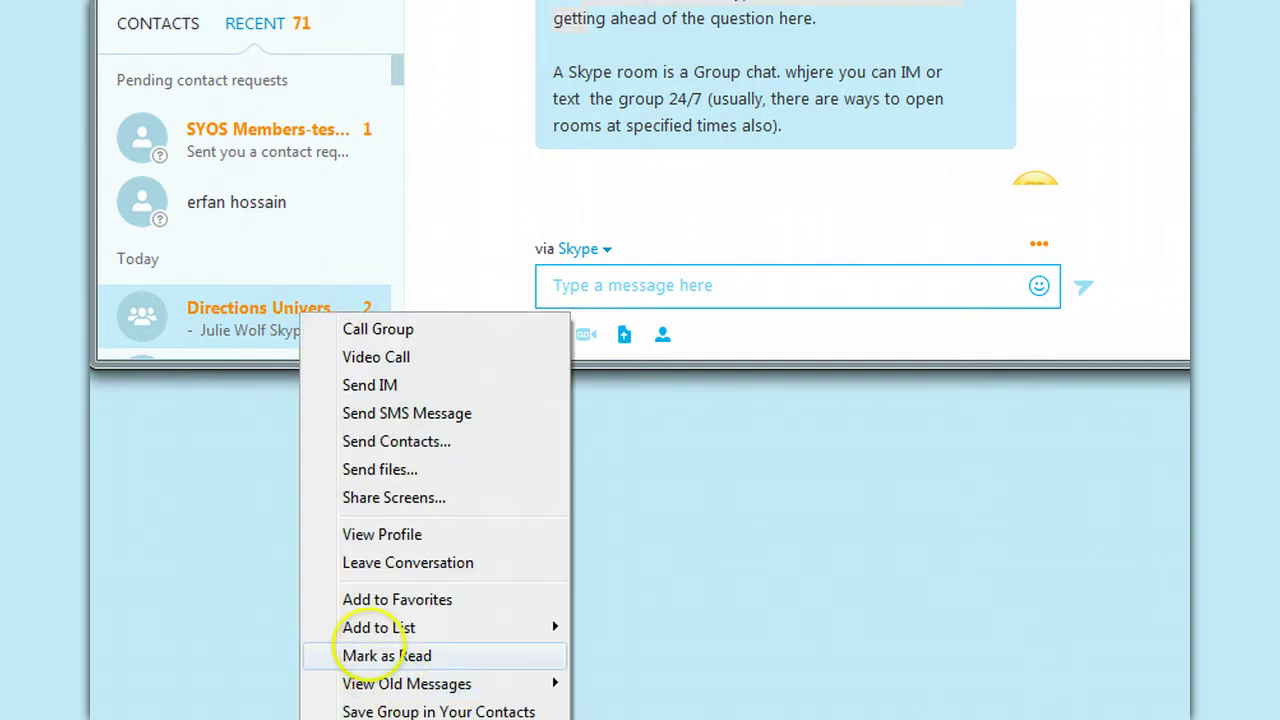
pyautogui.click(408, 711)
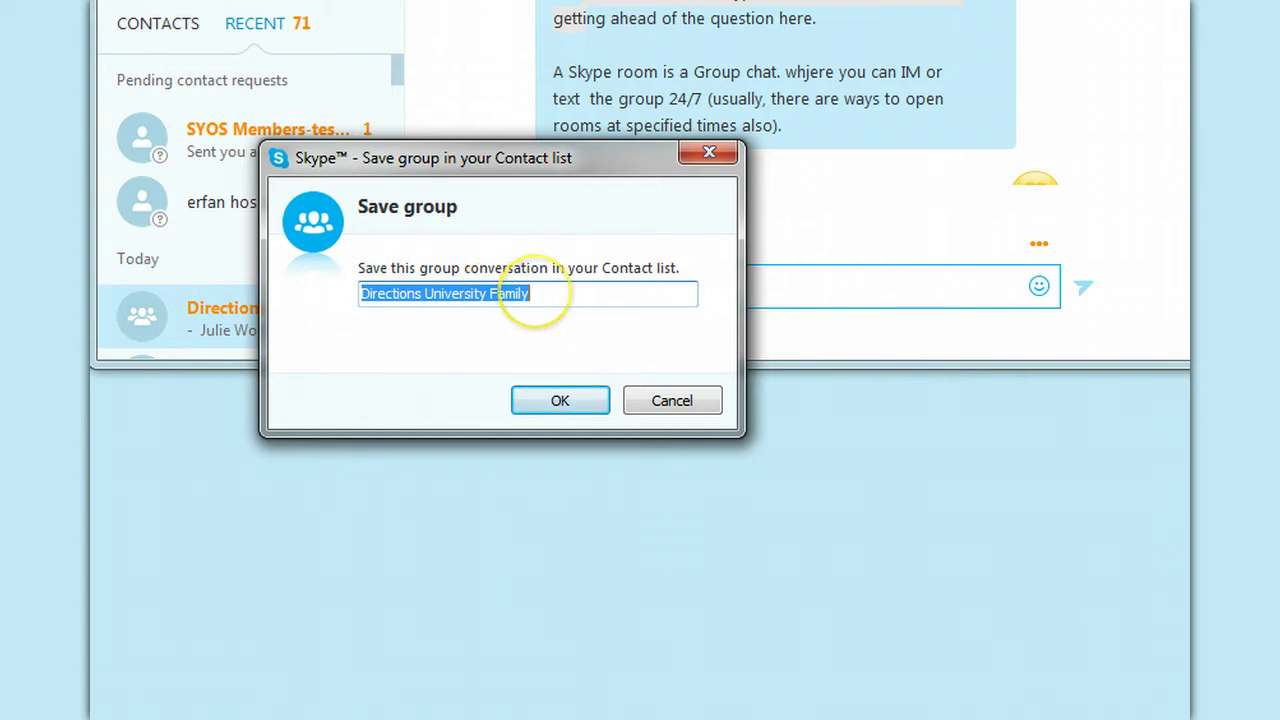
pyautogui.click(535, 294)
pyautogui.hotkey('shift', 'Left')
pyautogui.hotkey('shift', 'Left')
pyautogui.hotkey('shift', 'Left')
pyautogui.hotkey('shift', 'Left')
pyautogui.hotkey('shift', 'Left')
pyautogui.hotkey('shift', 'Left')
pyautogui.hotkey('shift', 'Left')
pyautogui.hotkey('shift', 'Left')
pyautogui.hotkey('shift', 'Left')
pyautogui.hotkey('shift', 'Left')
pyautogui.hotkey('shift', 'Left')
pyautogui.hotkey('shift', 'Left')
pyautogui.hotkey('shift', 'Left')
pyautogui.hotkey('shift', 'Left')
pyautogui.hotkey('shift', 'Left')
pyautogui.hotkey('shift', 'Left')
pyautogui.hotkey('shift', 'Left')
pyautogui.hotkey('shift', 'Left')
pyautogui.hotkey('shift', 'Left')
pyautogui.hotkey('shift', 'Left')
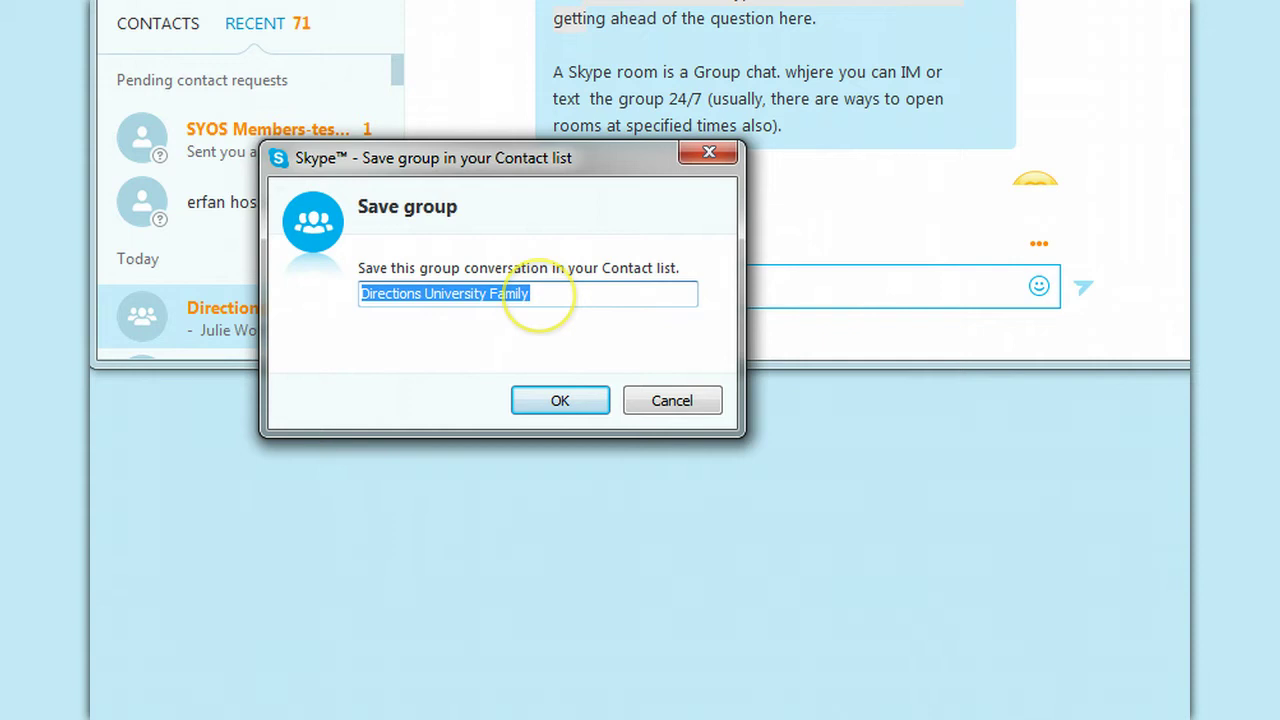
pyautogui.press('BackSpace')
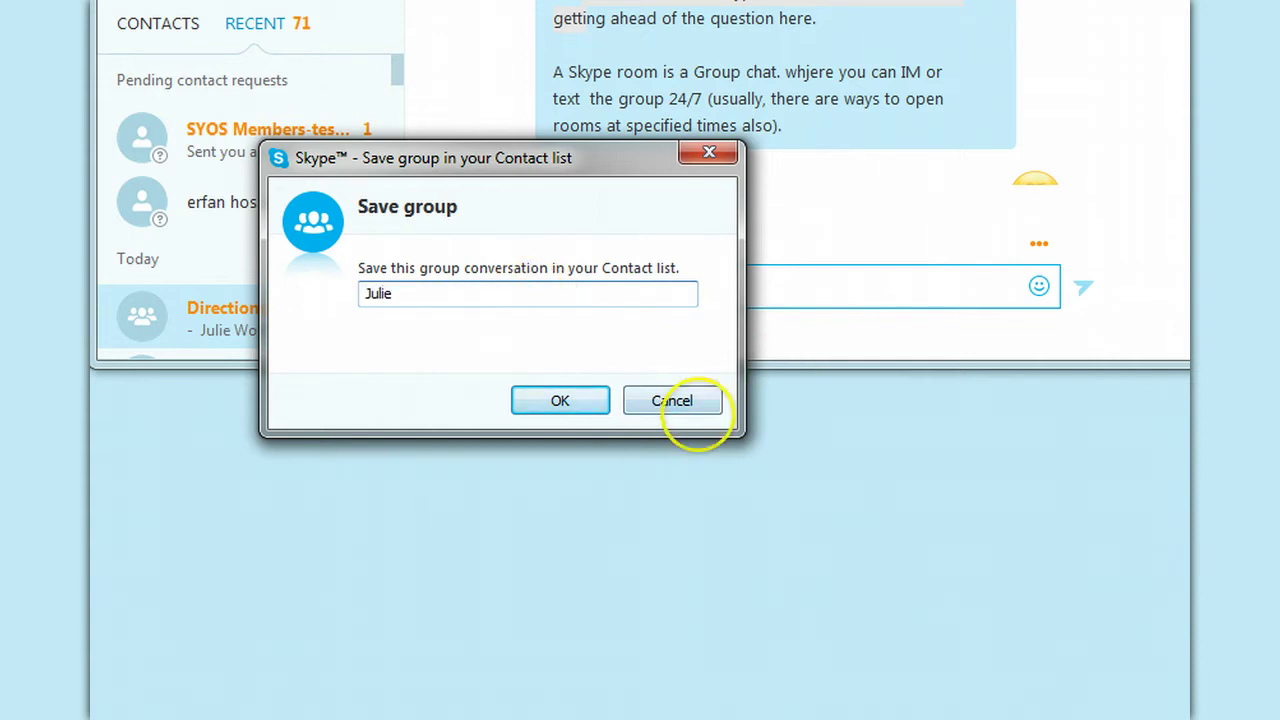
pyautogui.click(672, 400)
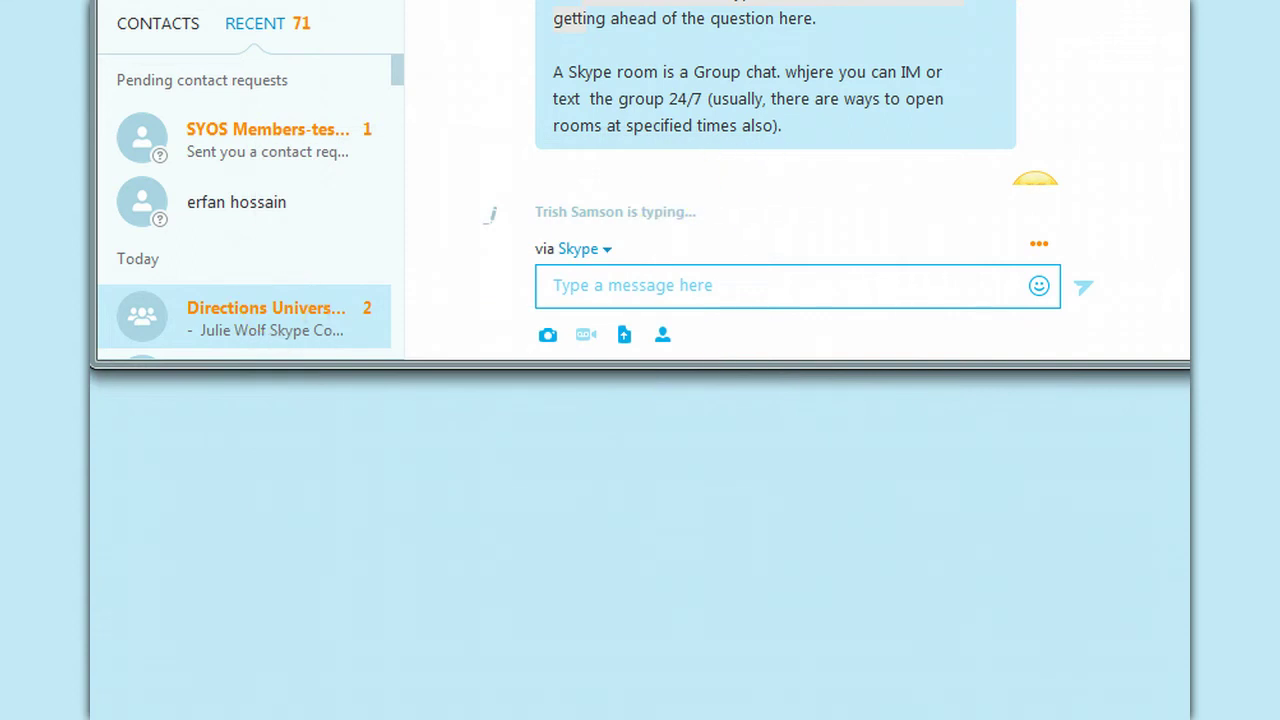
# - Save the Directions University Family group in the contacts, prefixing its name with the account owner's first name and "'s"
pyautogui.rightClick(277, 300)
pyautogui.click(400, 699)
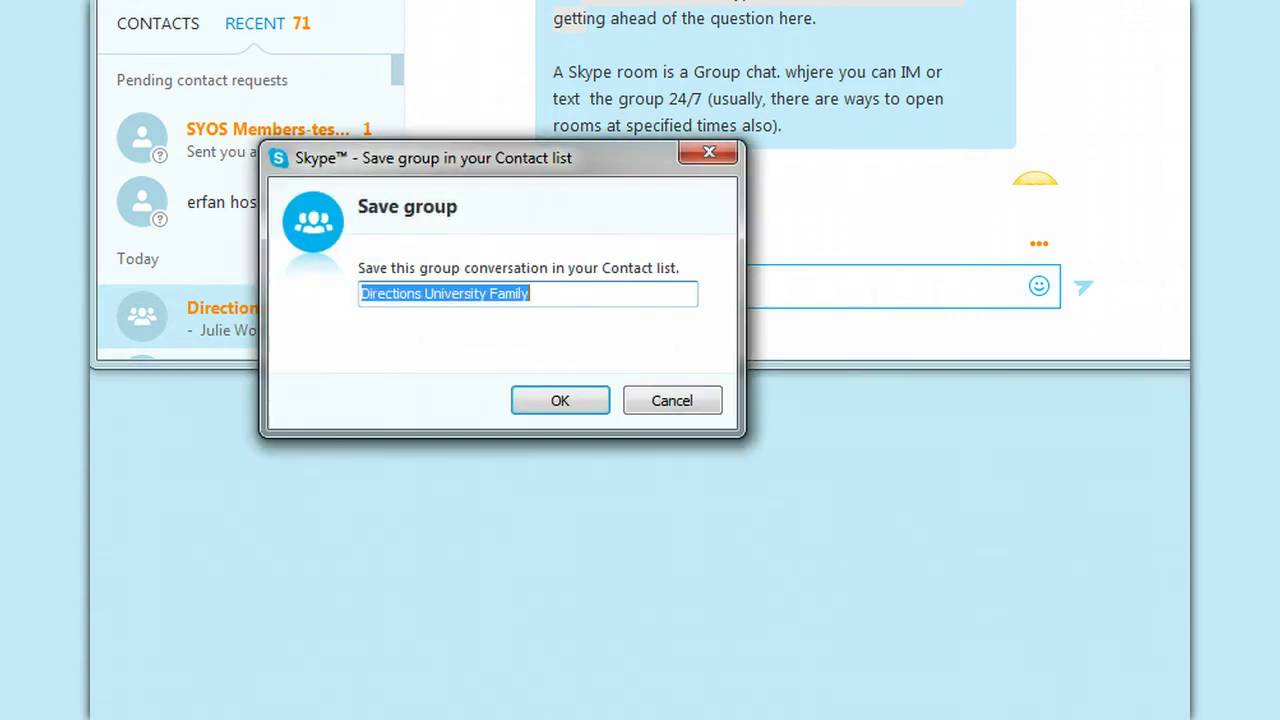
pyautogui.click(370, 300)
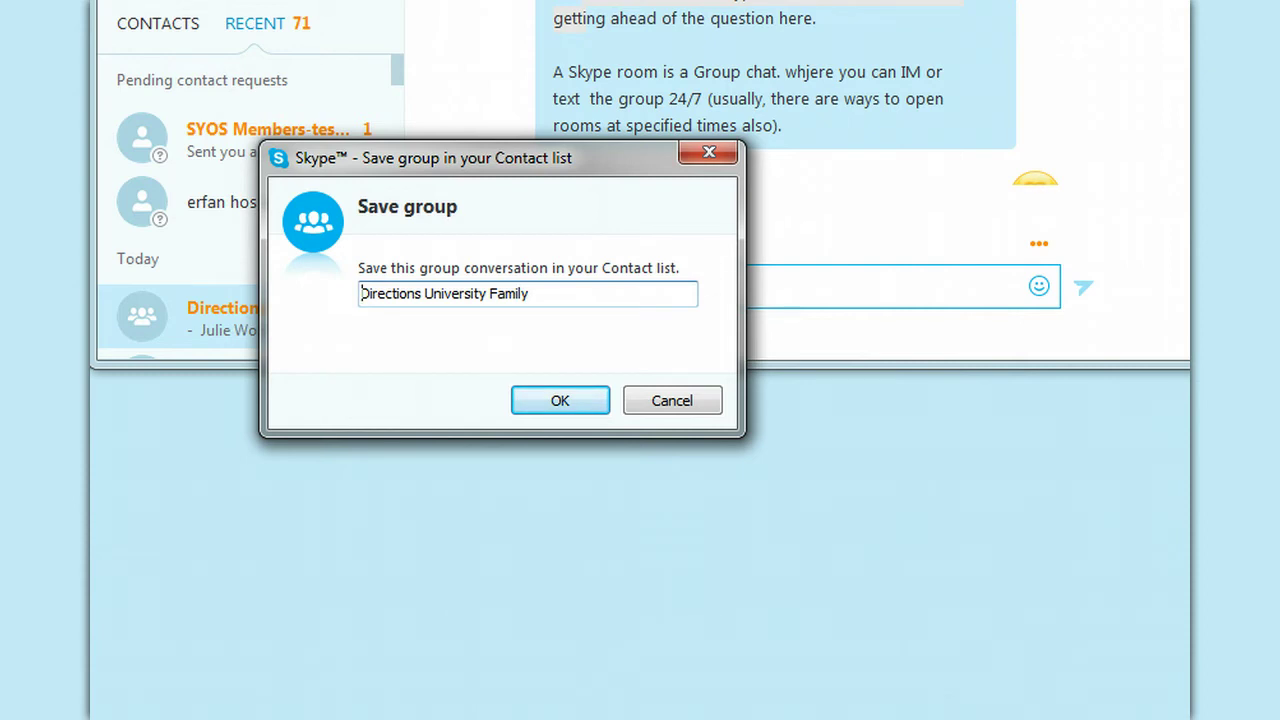
pyautogui.click(404, 348)
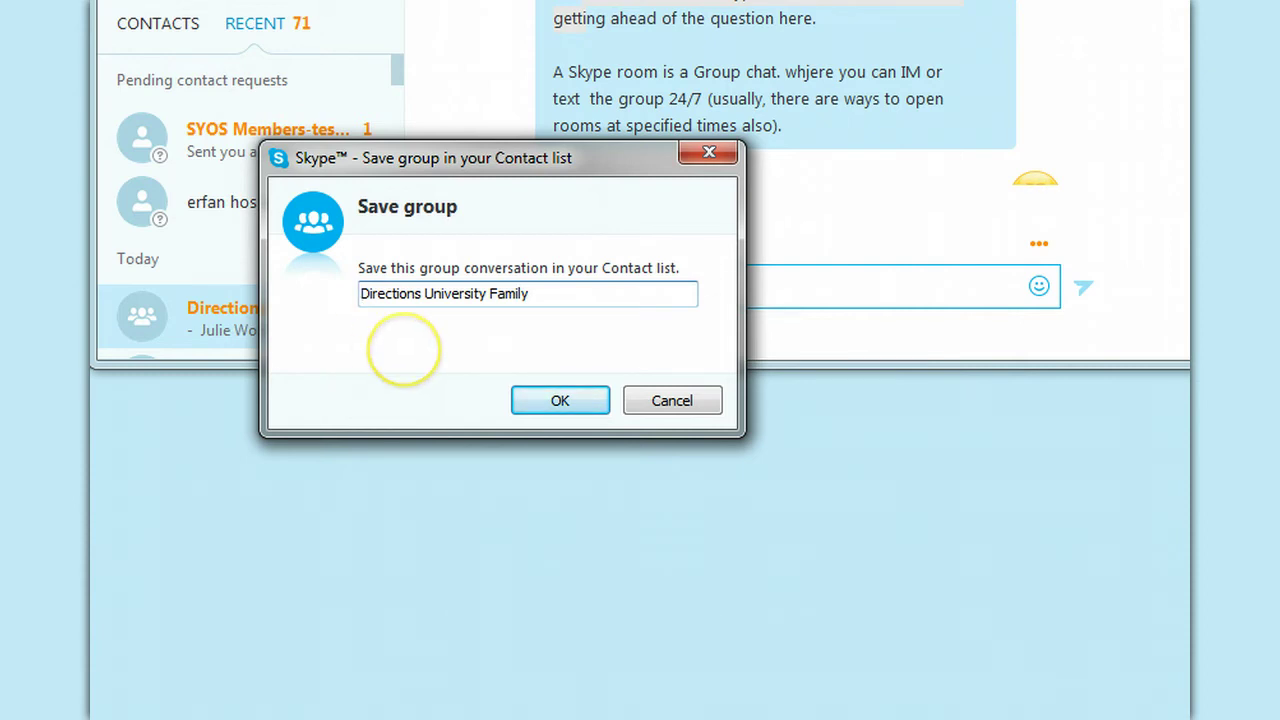
pyautogui.write('Julie')
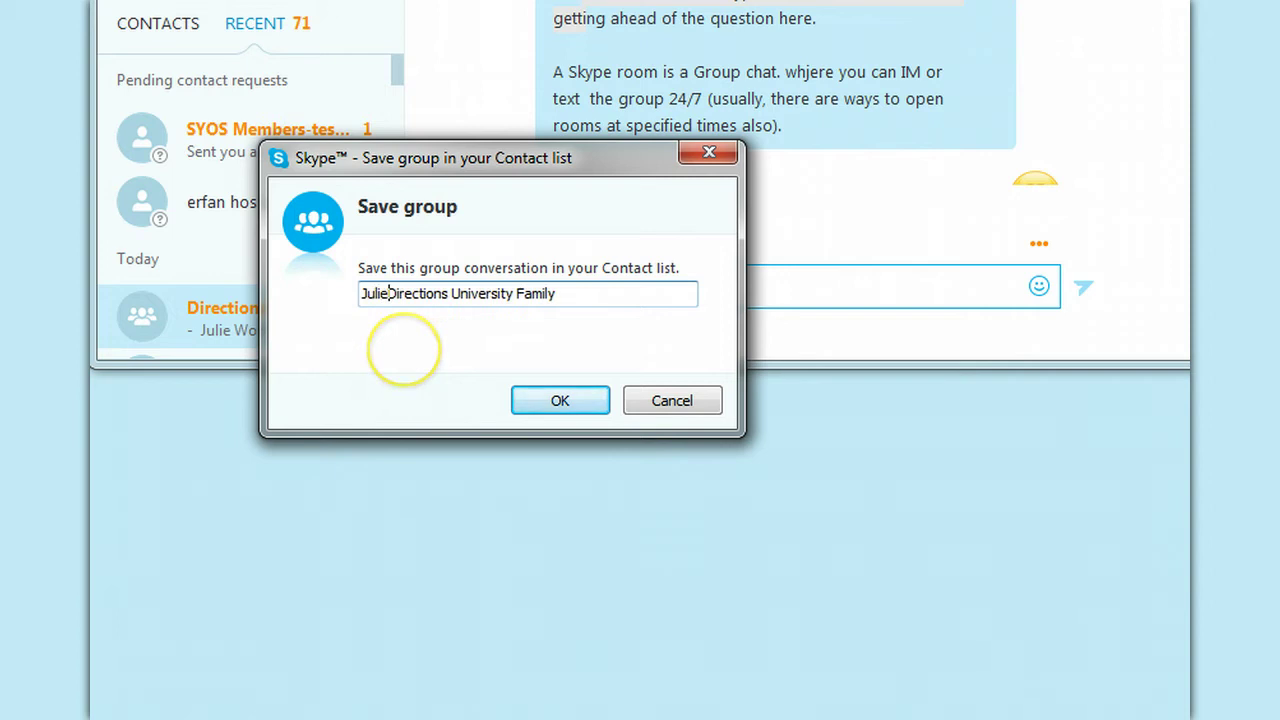
pyautogui.write("'s")
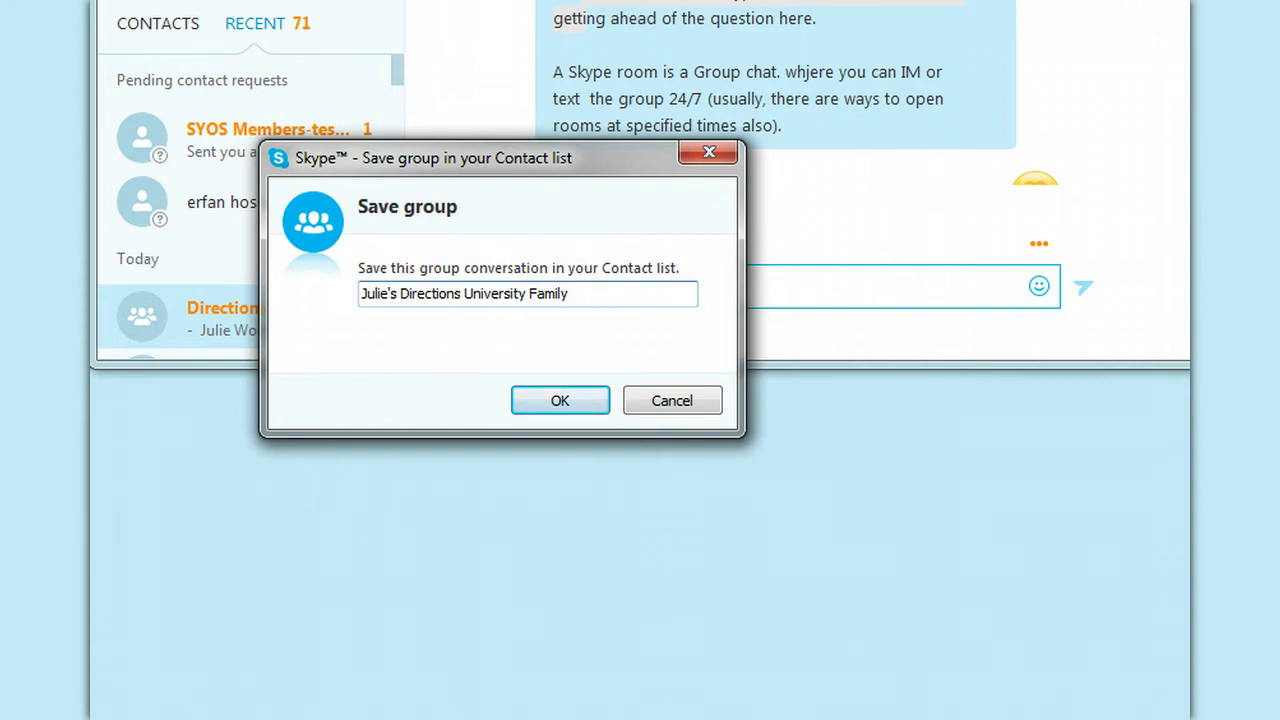
pyautogui.click(516, 455)
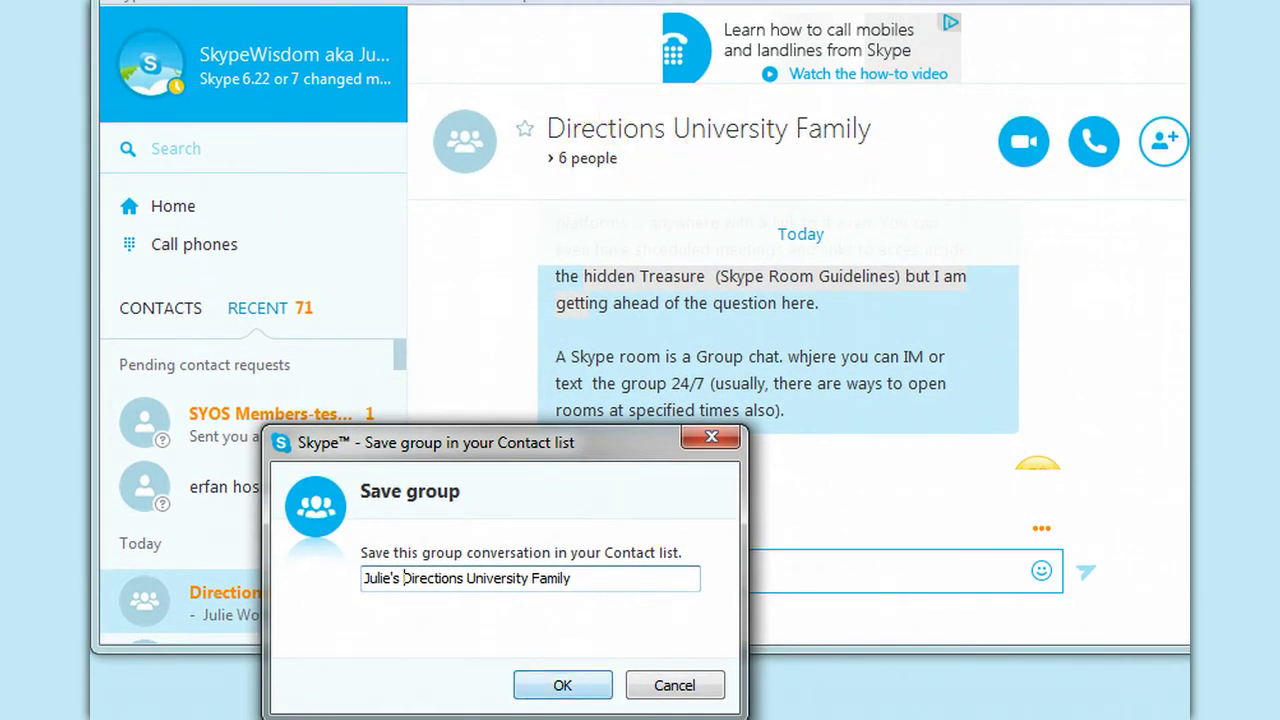
pyautogui.click(563, 686)
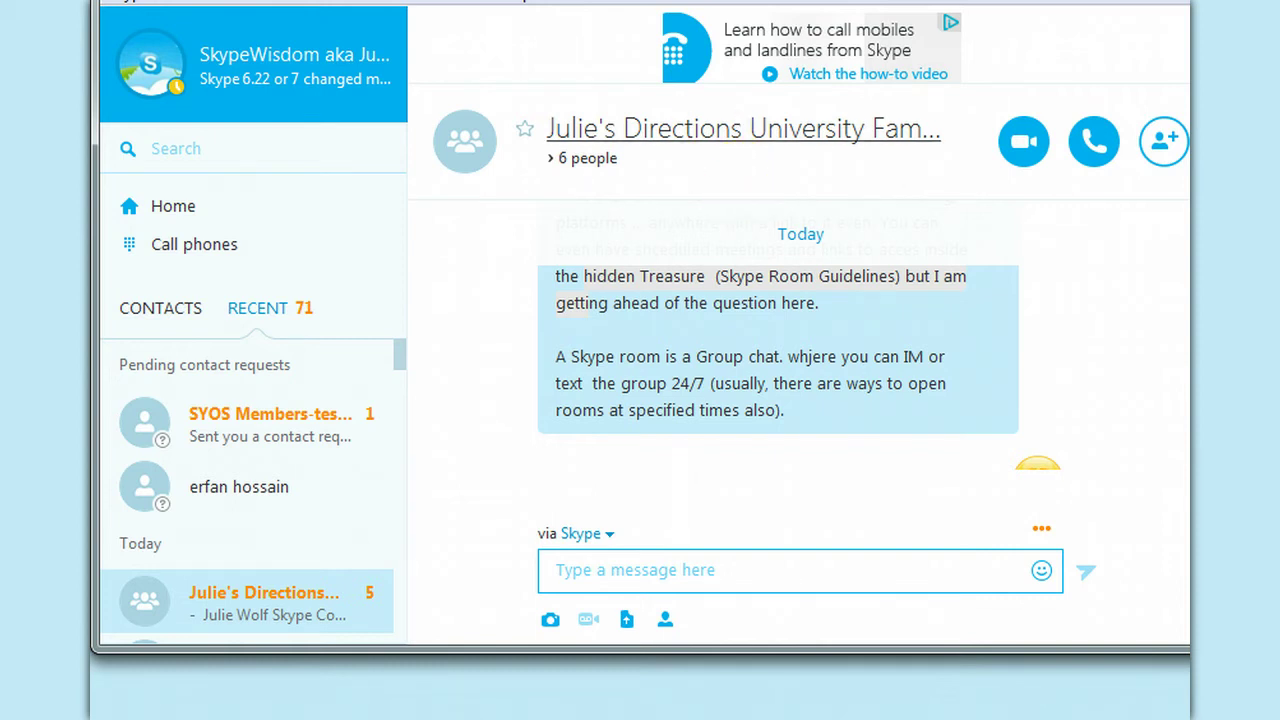
# - View the saved group's profile, close it, and extend the window downward to show more conversations
pyautogui.click(743, 128)
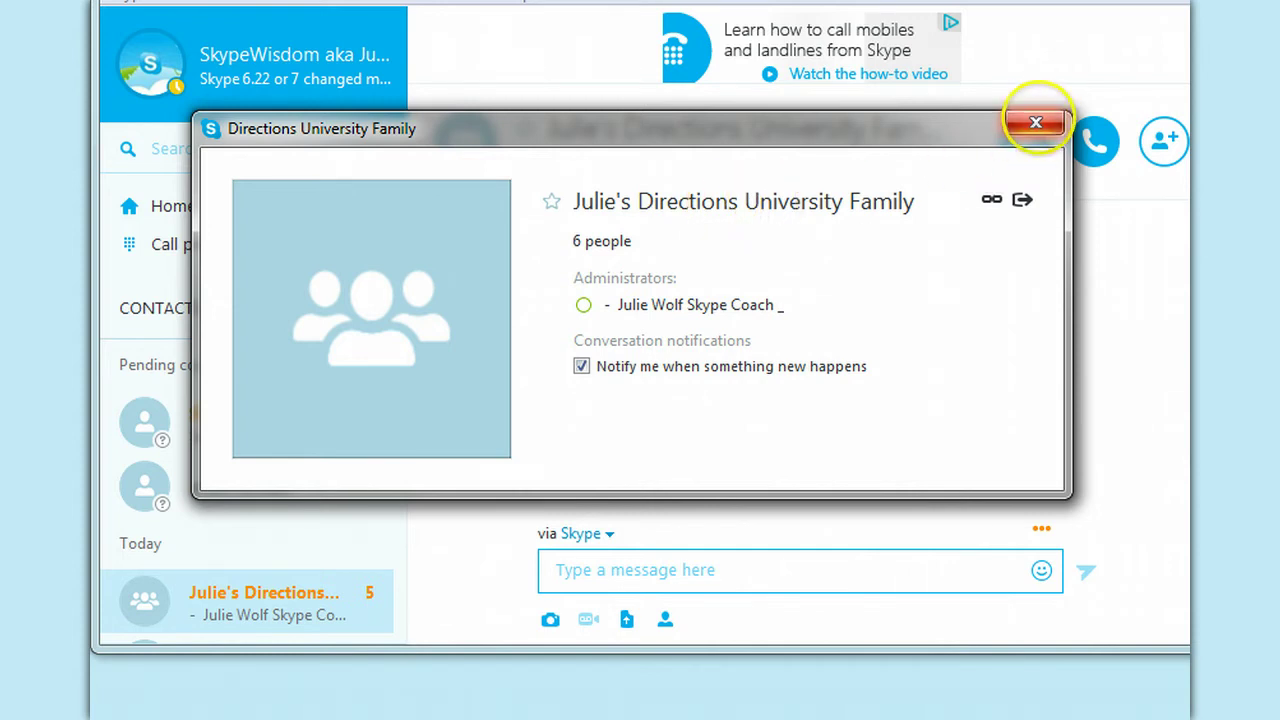
pyautogui.click(1036, 122)
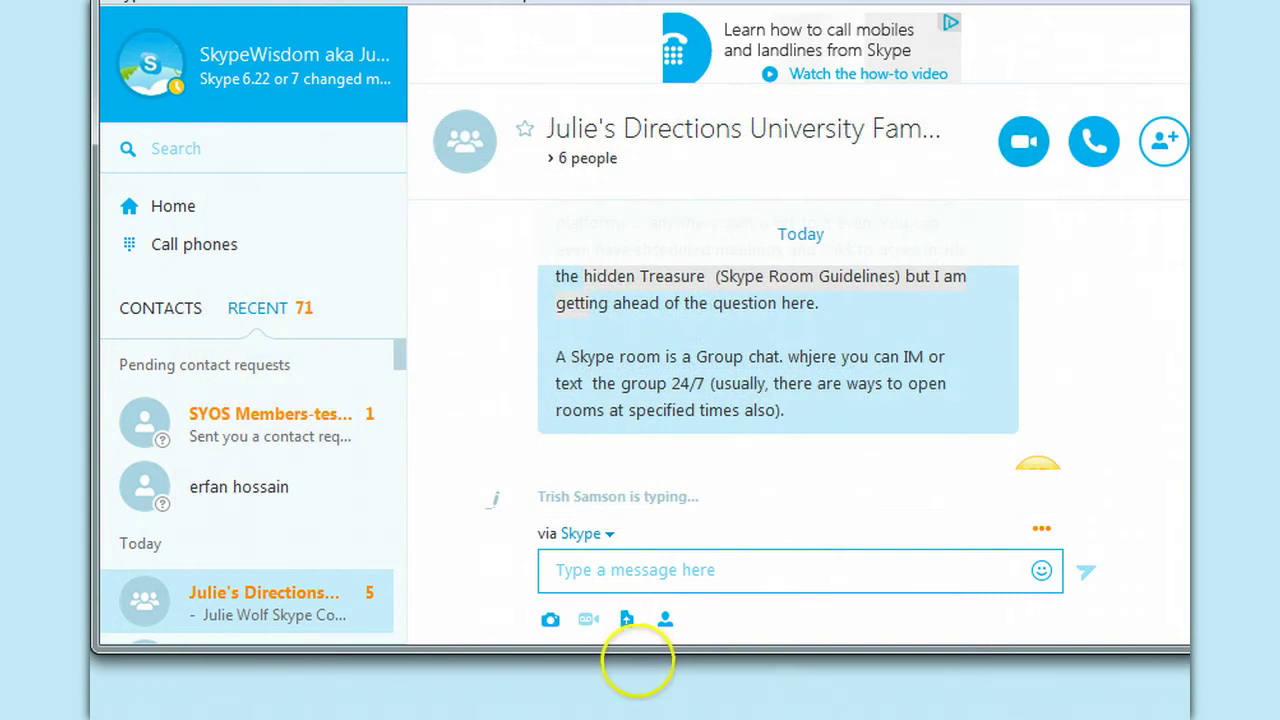
pyautogui.moveTo(637, 650); pyautogui.dragTo(637, 674)
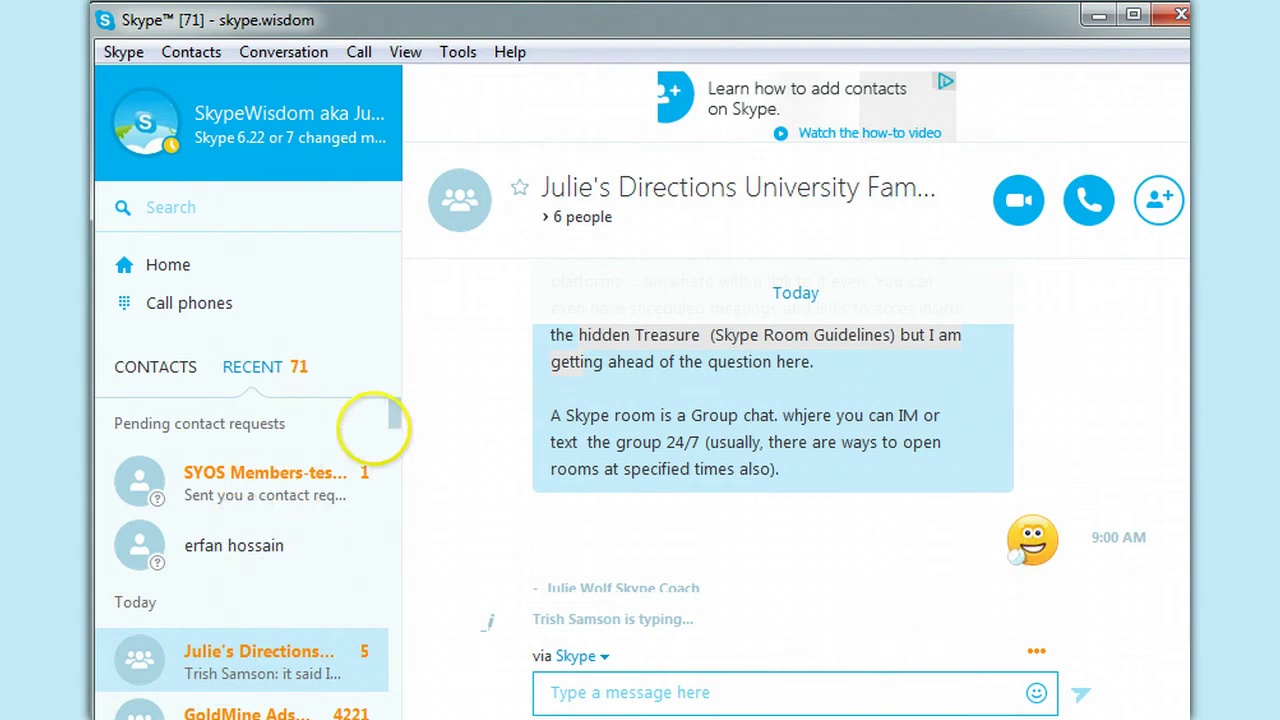
# - View the pending contact request from SYOS Members-testwebrtc and return to the renamed Directions University group
pyautogui.click(289, 481)
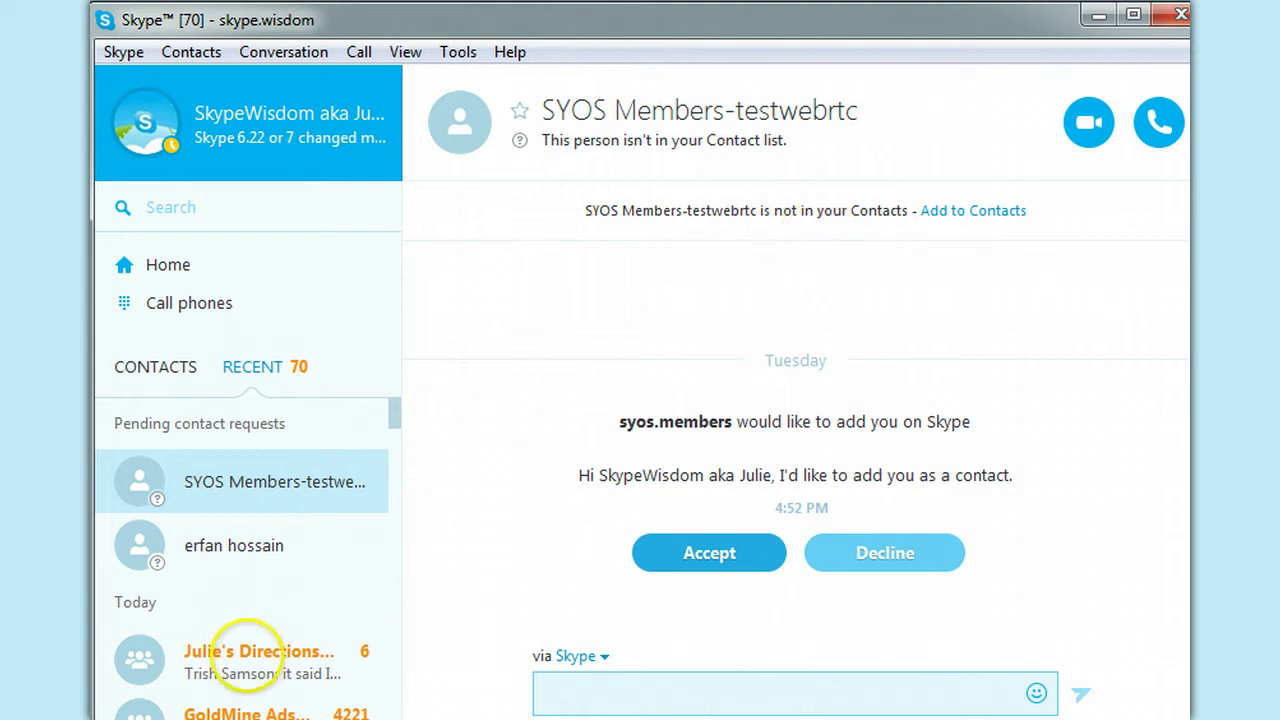
pyautogui.click(246, 652)
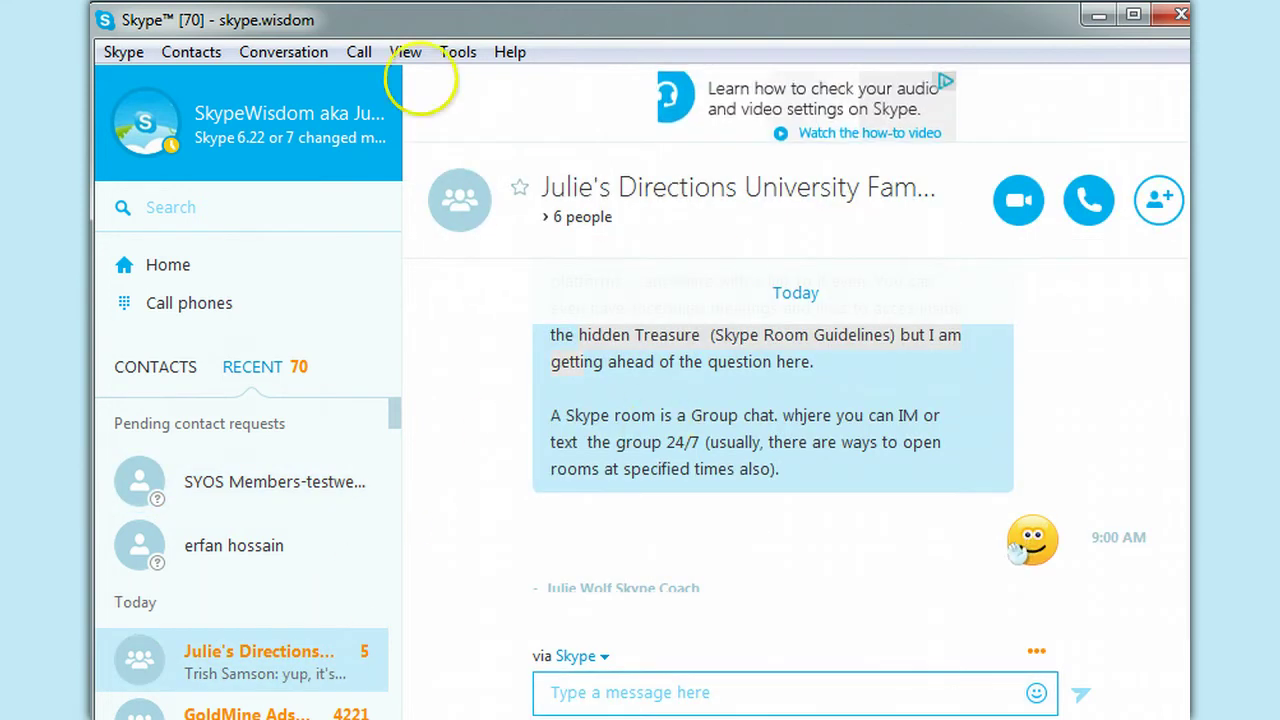
# - Review the conversation commands for the Directions University Family group in the second account's window, and close the list
pyautogui.click(283, 52)
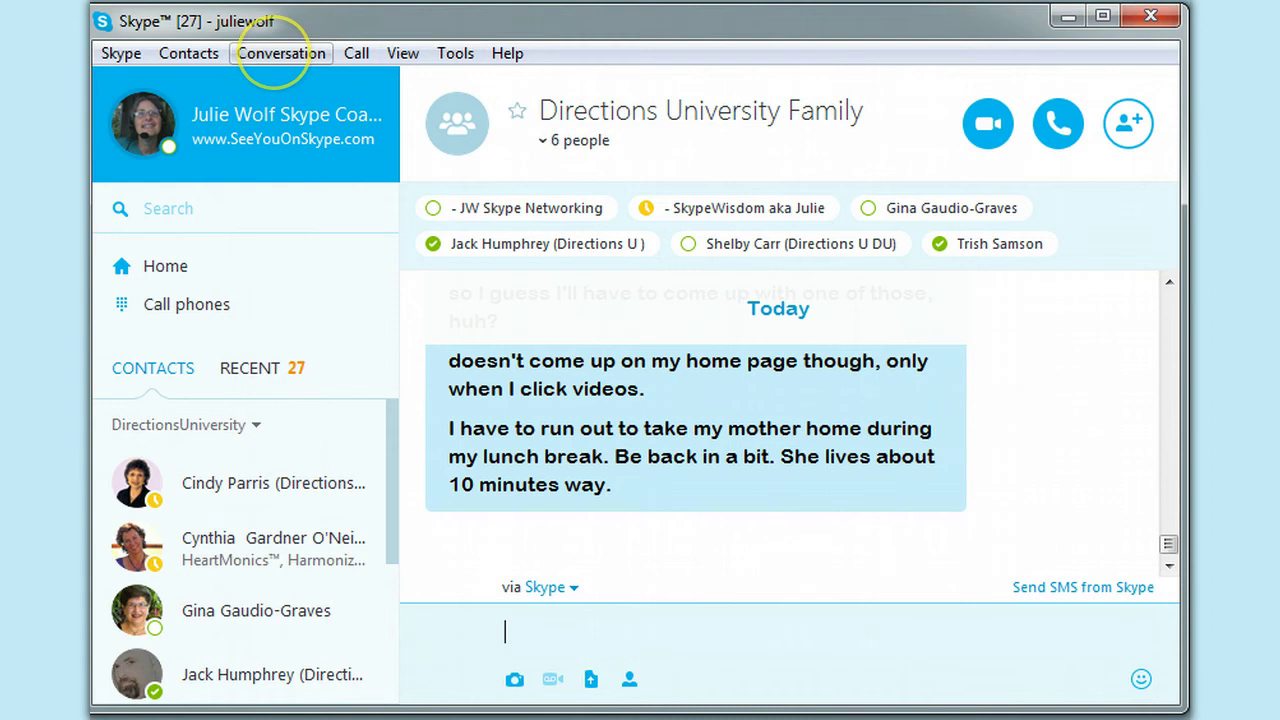
pyautogui.click(275, 52)
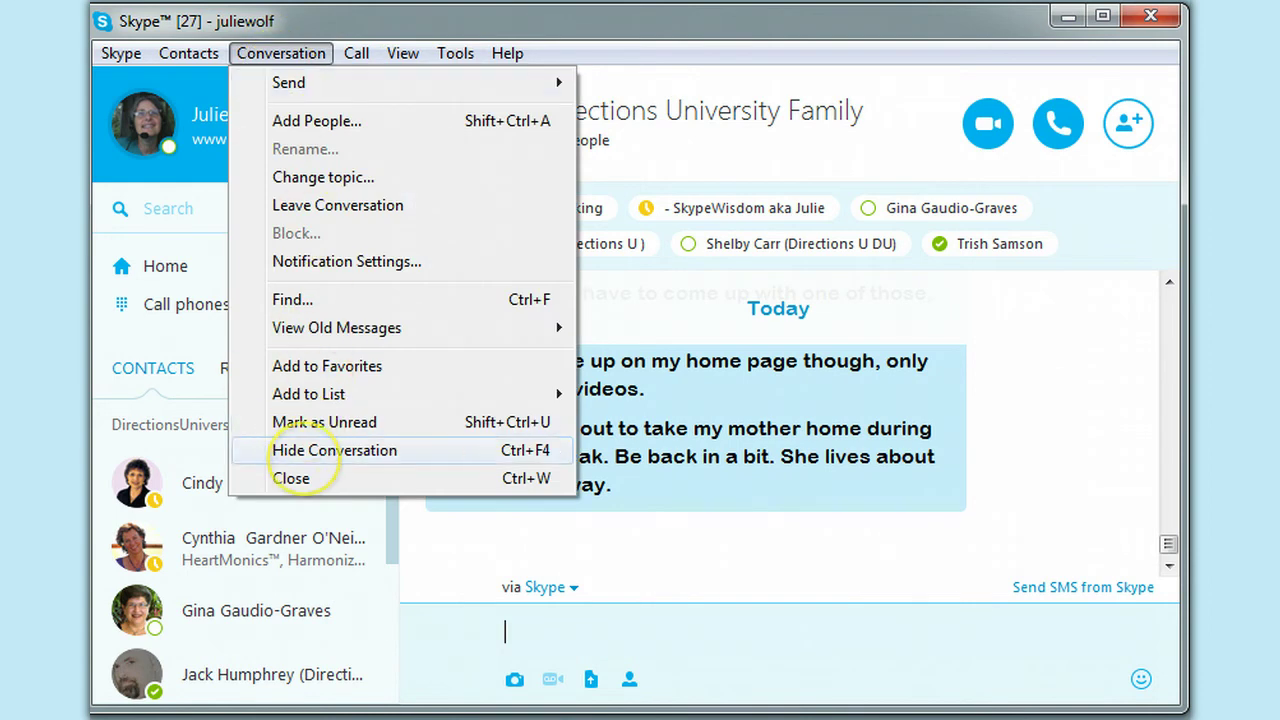
pyautogui.click(647, 18)
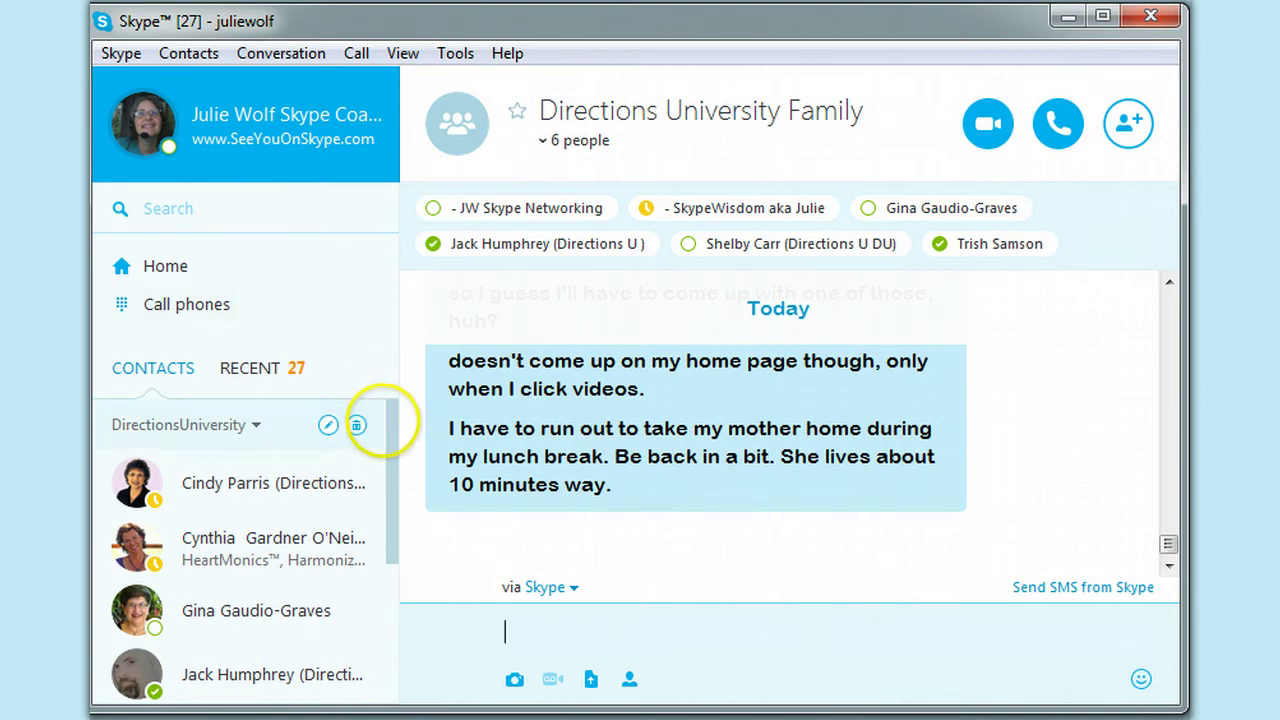
# - Locate the Directions University Family group in the contacts and recent conversations, and review the commands available for it
pyautogui.scroll(-3, 245, 550)
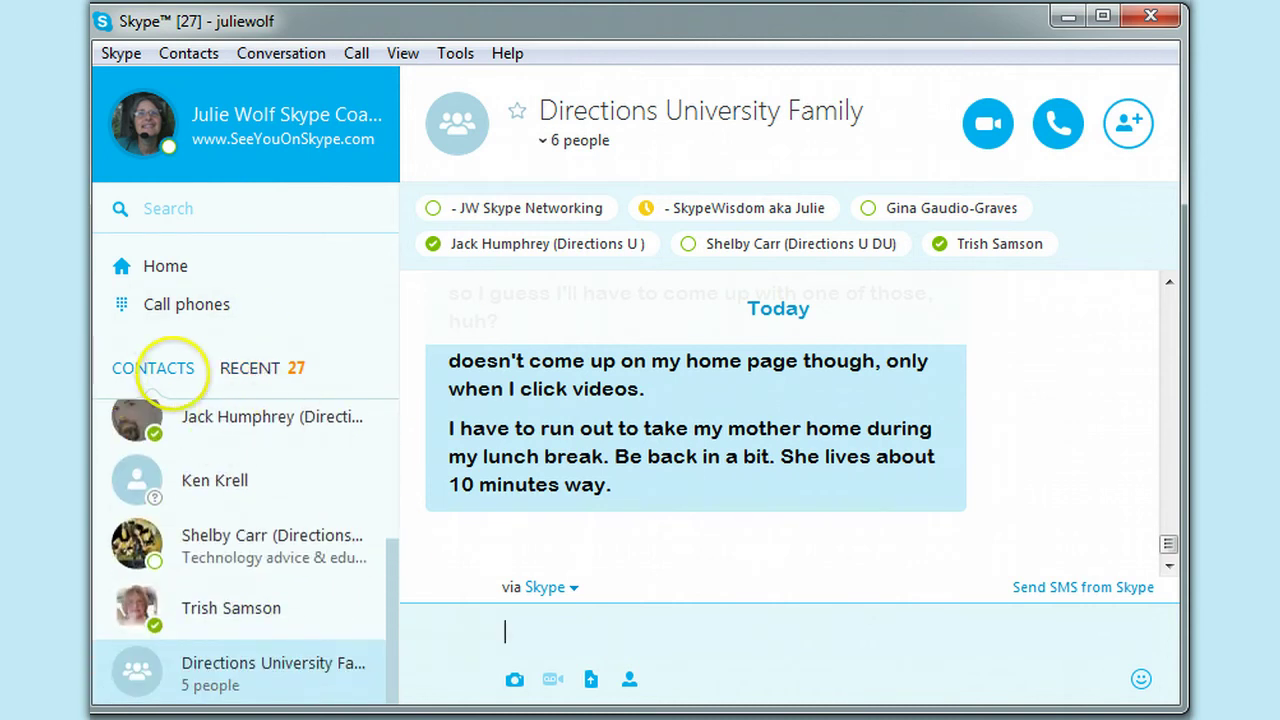
pyautogui.click(243, 368)
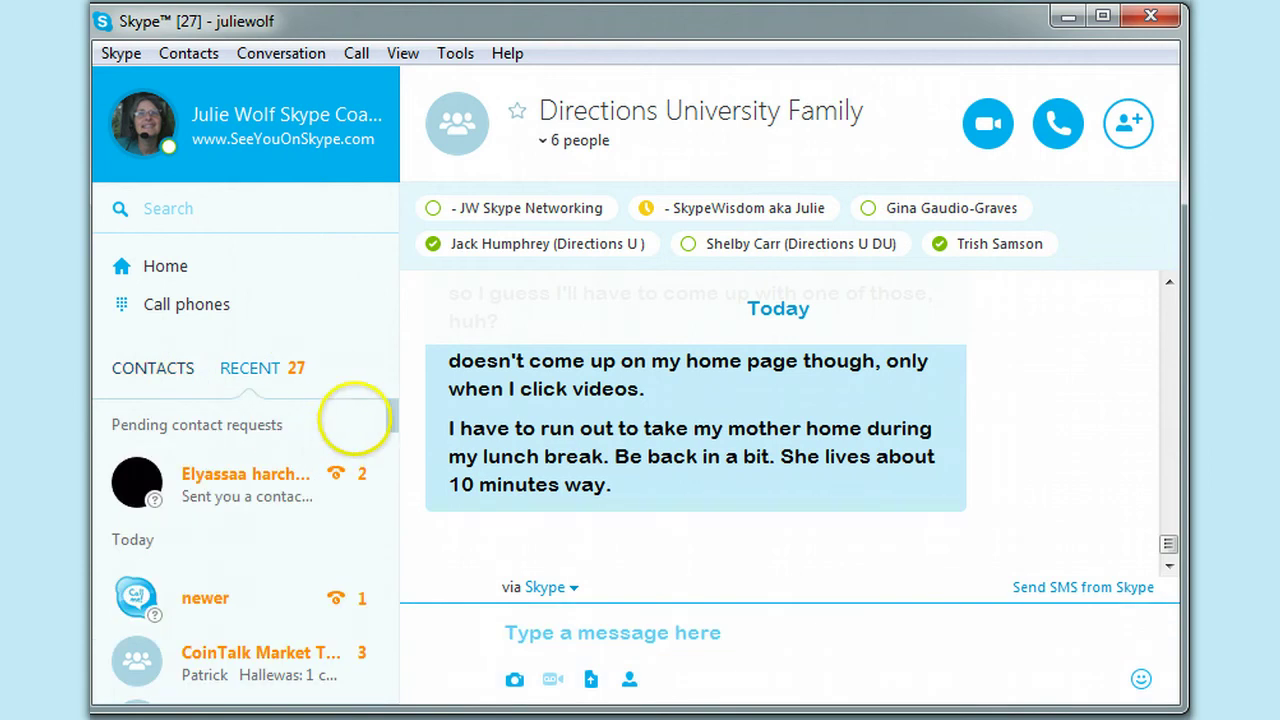
pyautogui.scroll(-4, 245, 550)
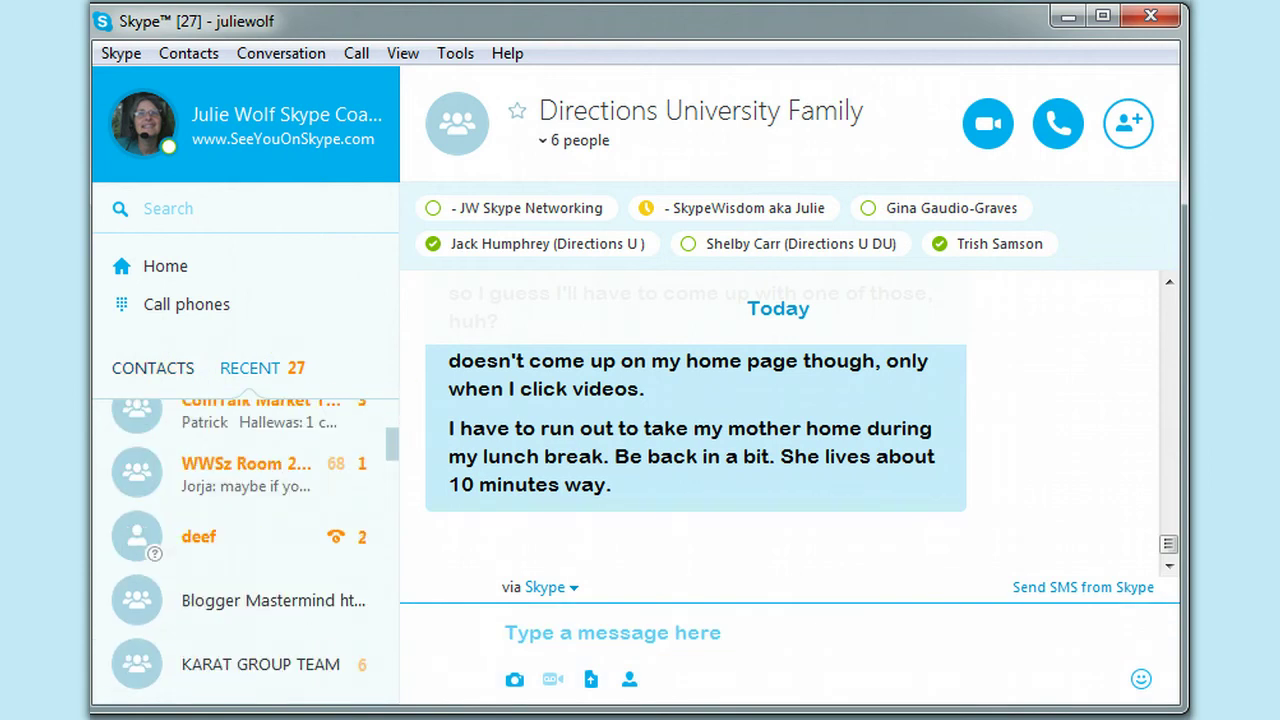
pyautogui.moveTo(391, 443); pyautogui.dragTo(391, 478)
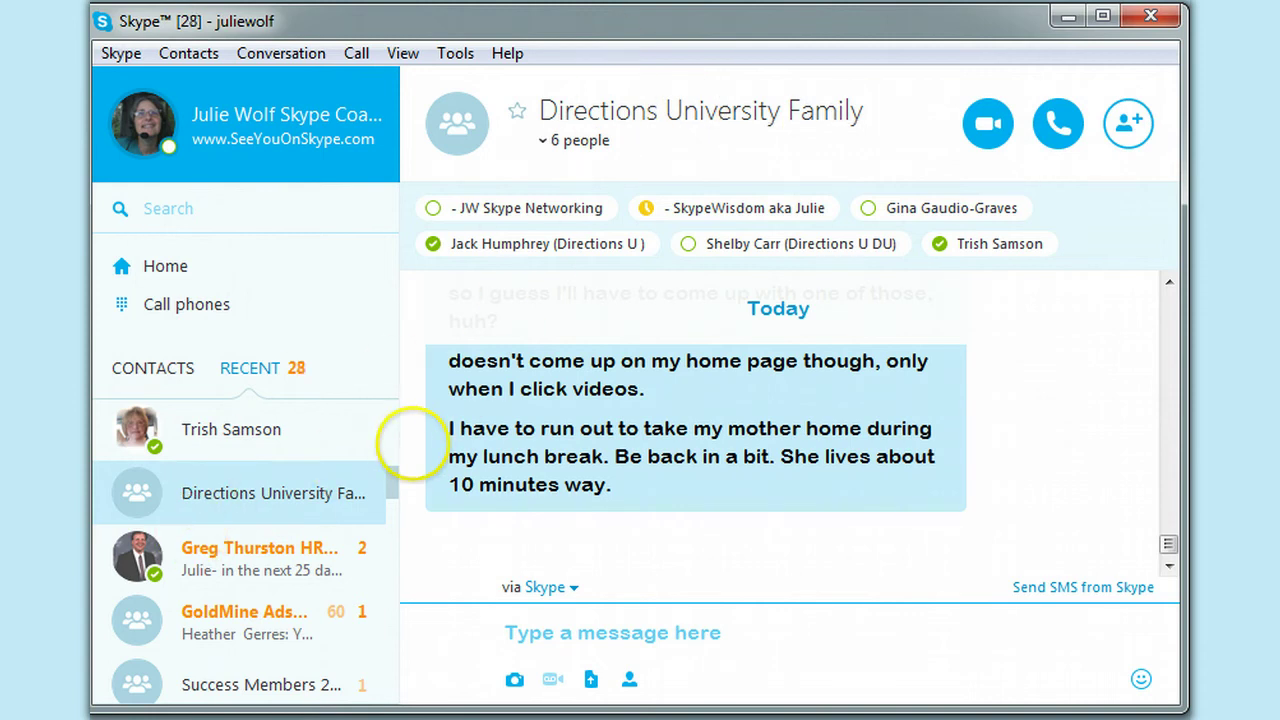
pyautogui.moveTo(396, 475); pyautogui.dragTo(396, 480)
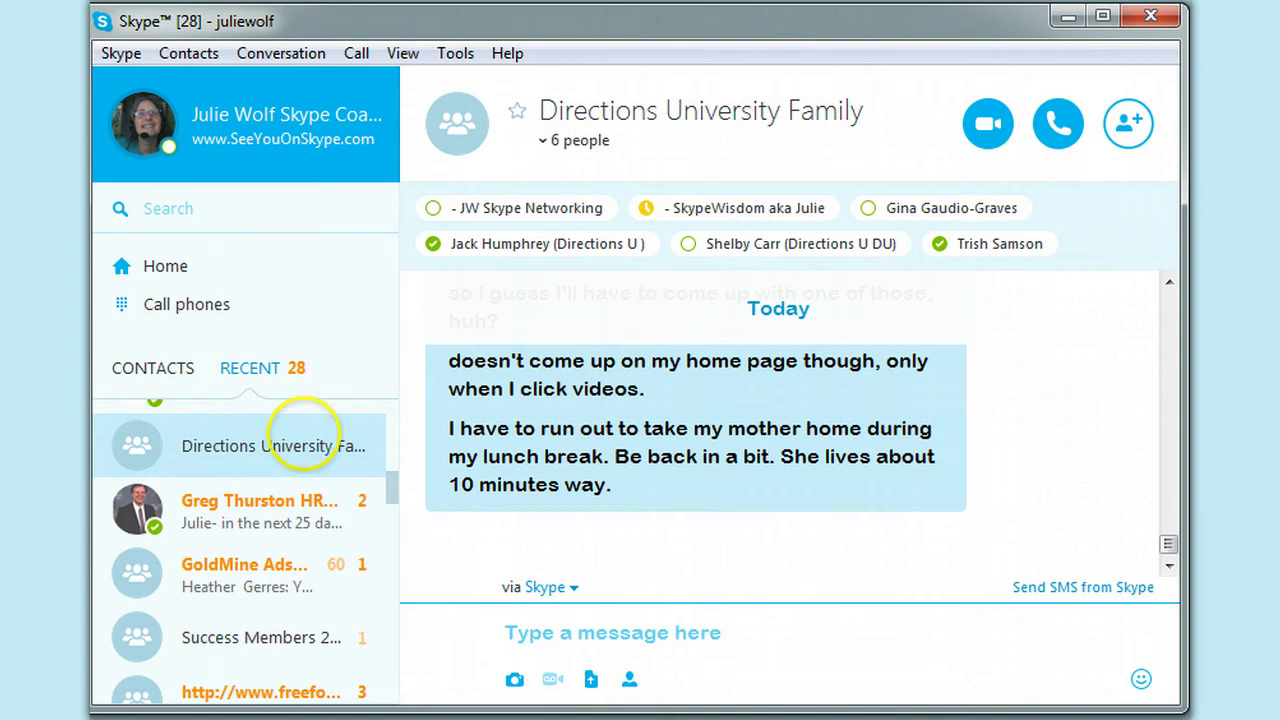
pyautogui.rightClick(162, 452)
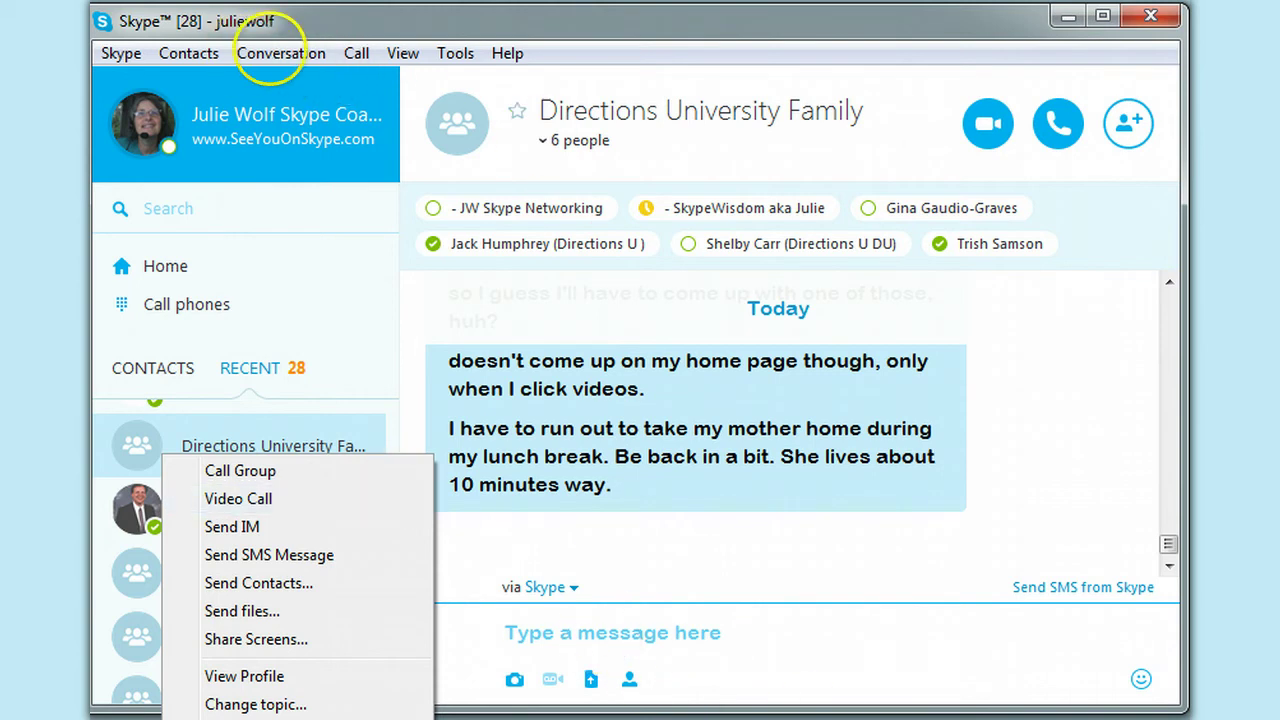
pyautogui.click(281, 53)
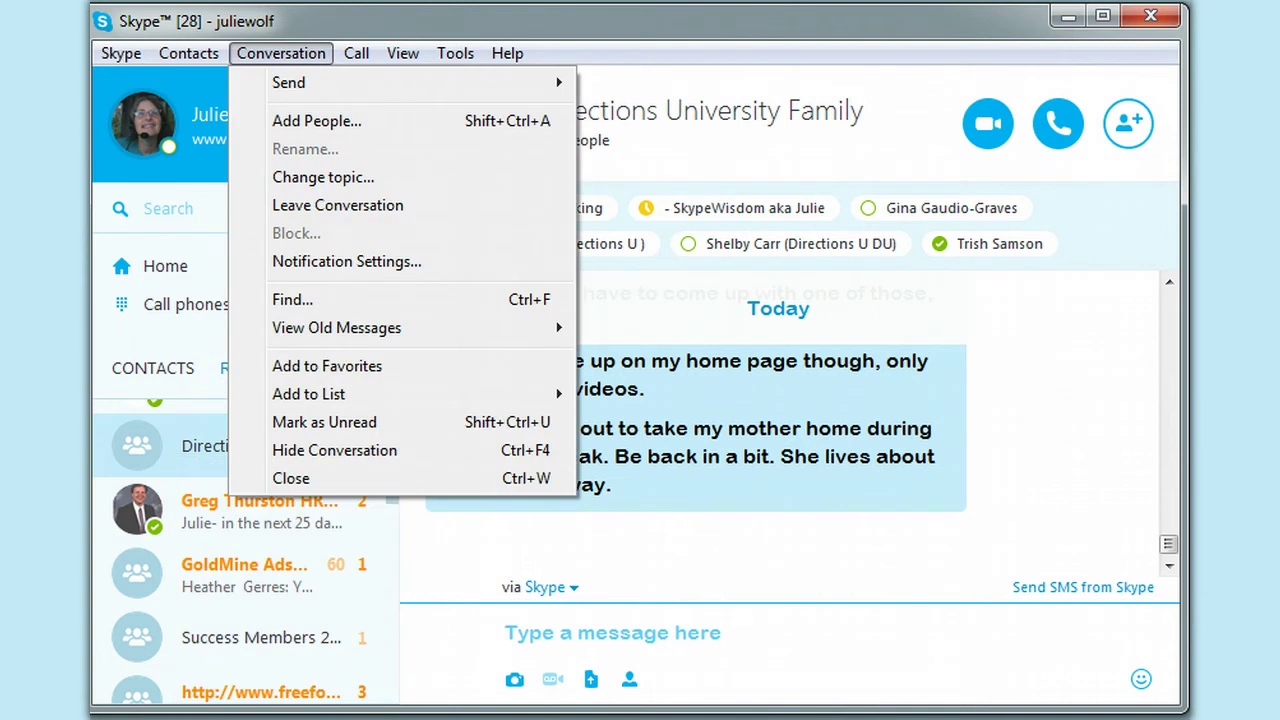
pyautogui.moveTo(508, 54)
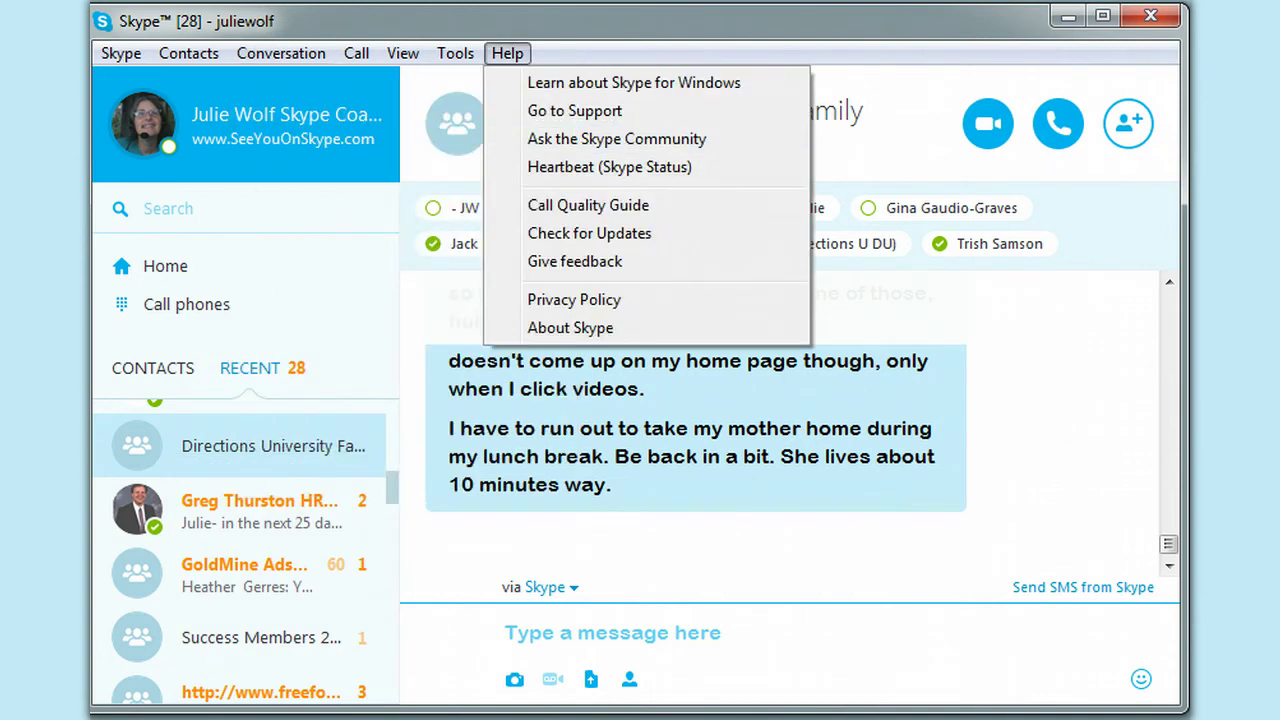
# - Switch back to the first account's window, shorten it, and look through its contact list down to the end
pyautogui.hotkey('alt', 'Tab')
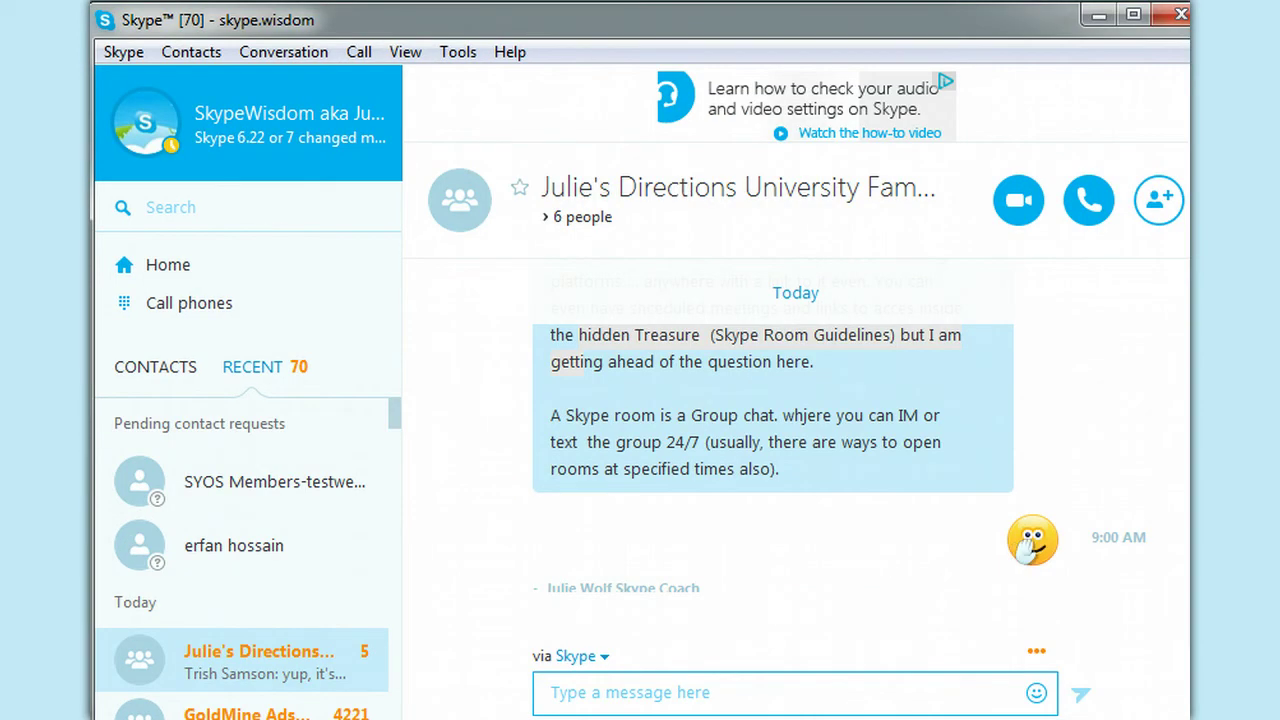
pyautogui.click(156, 367)
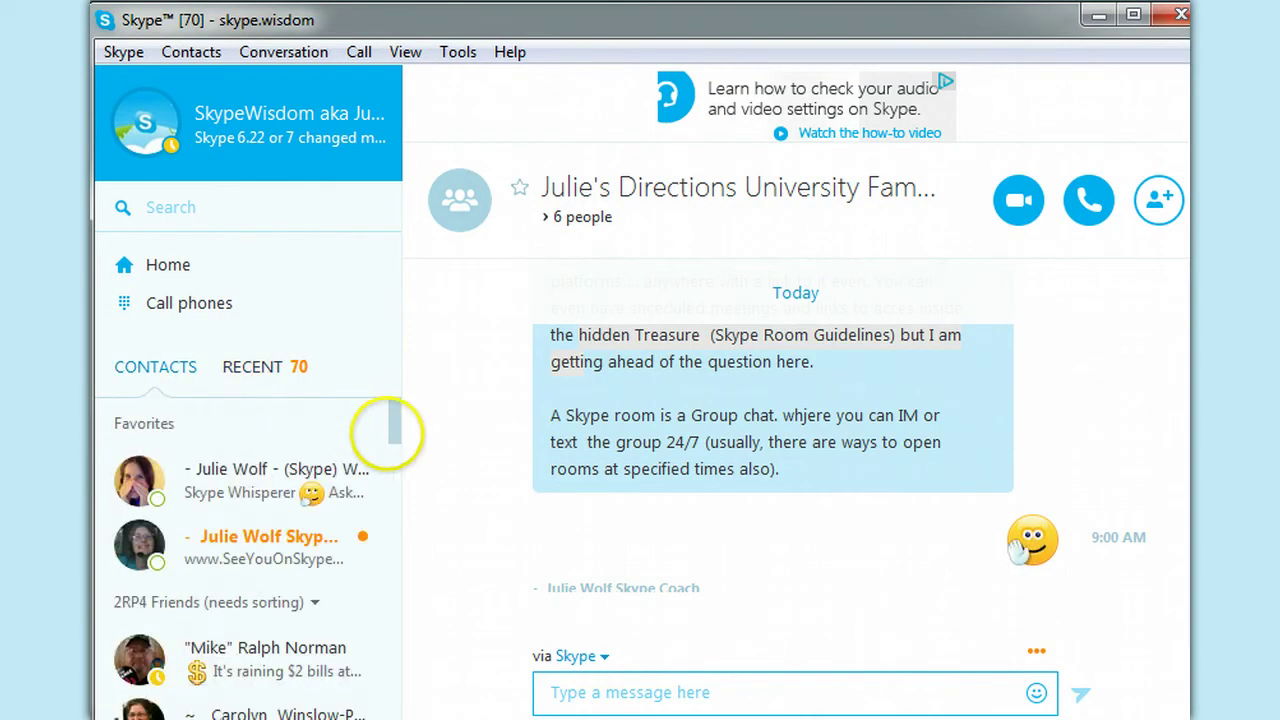
pyautogui.scroll(-10, 248, 560)
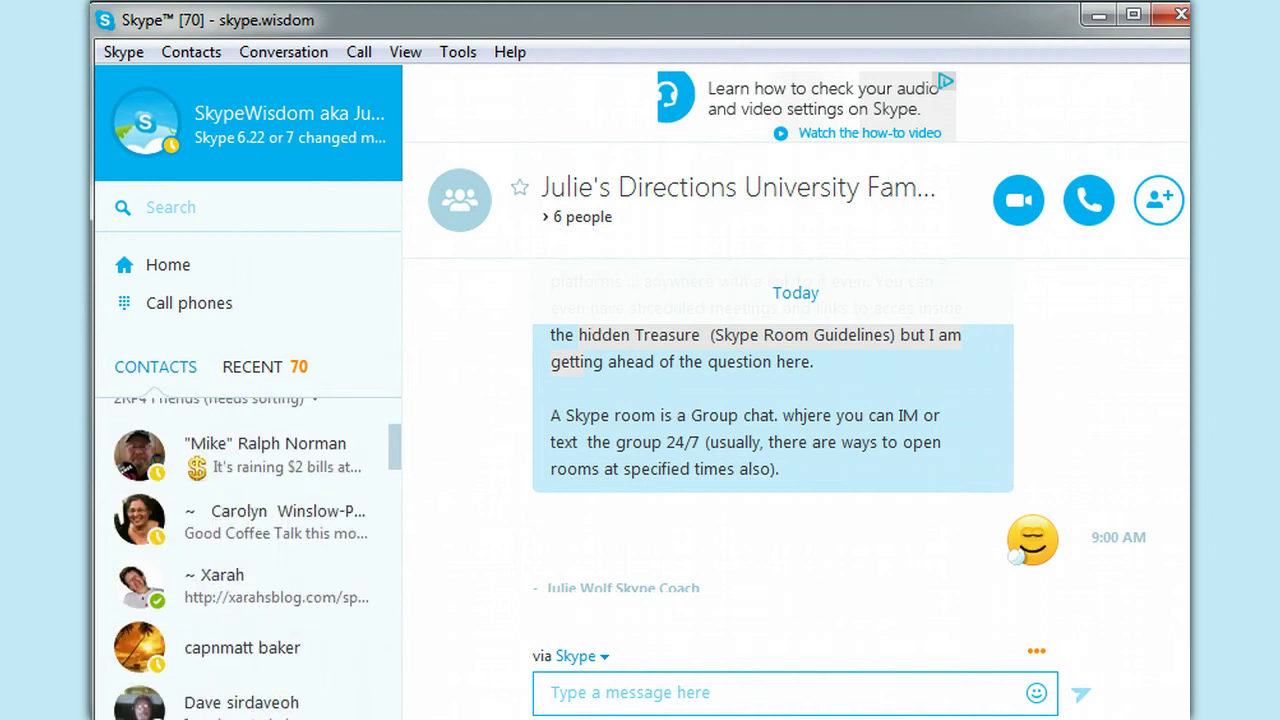
pyautogui.scroll(-10, 248, 560)
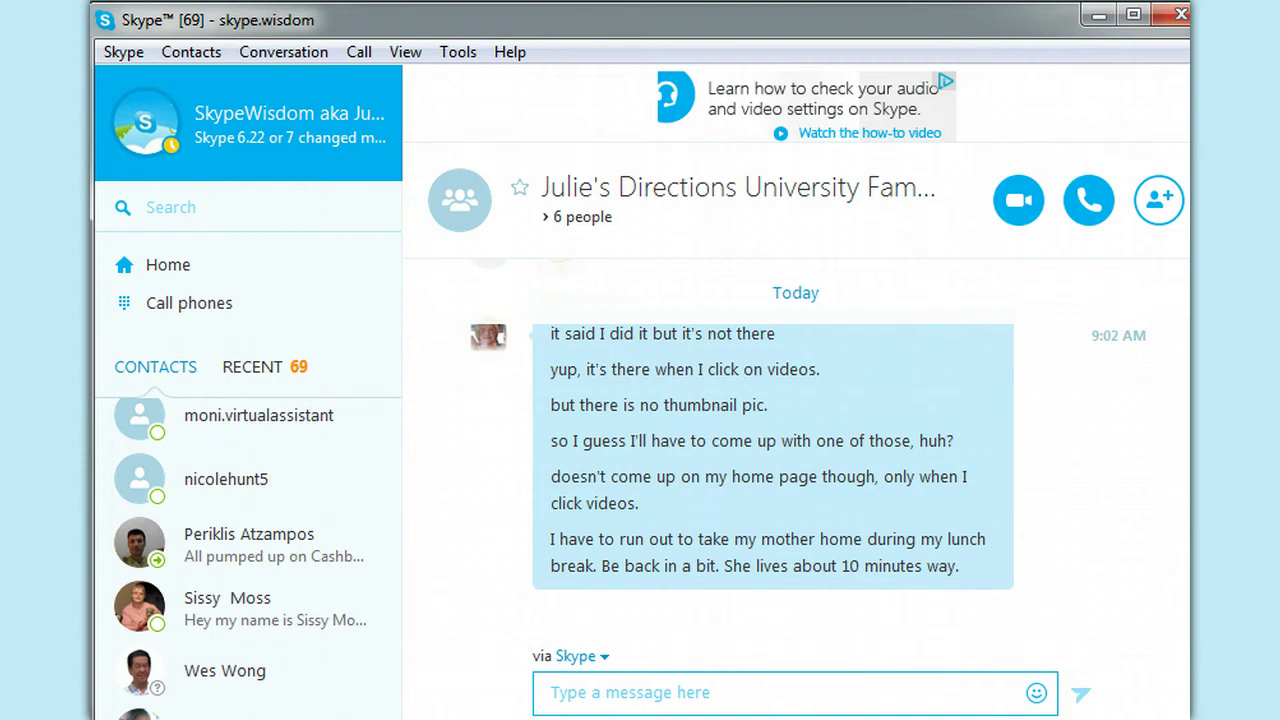
pyautogui.moveTo(600, 719); pyautogui.dragTo(600, 711)
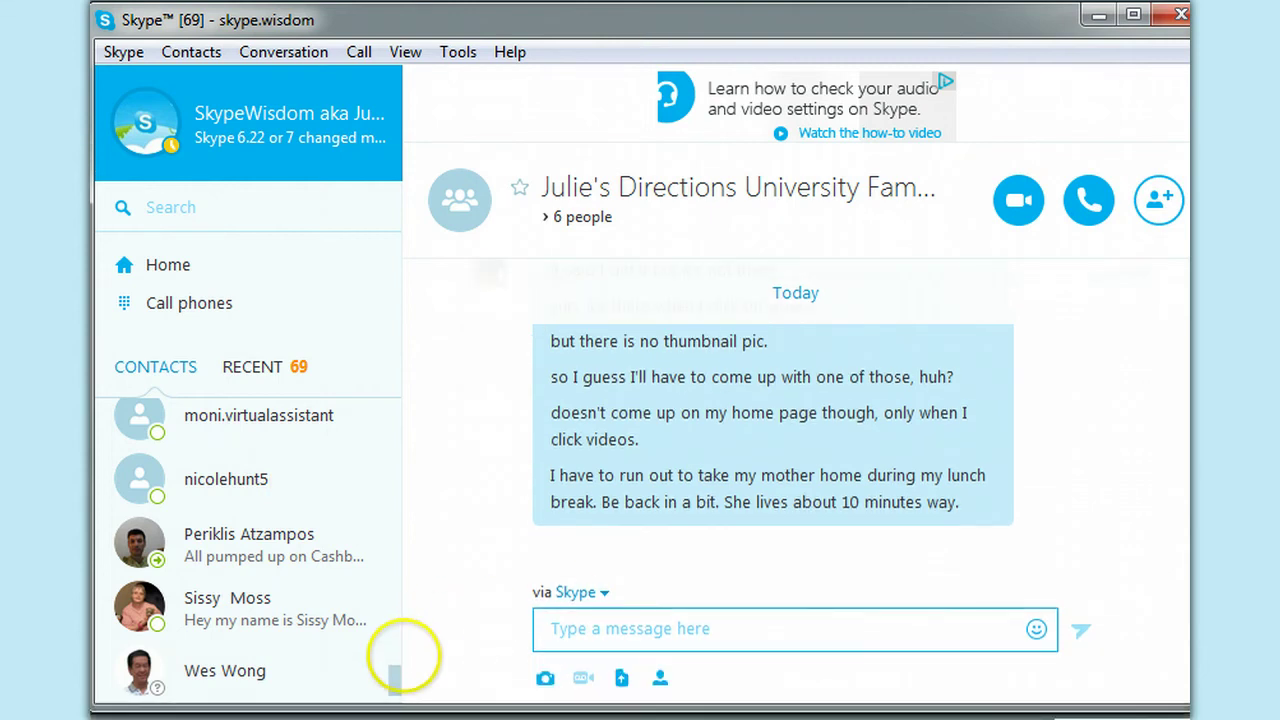
pyautogui.scroll(-1, 394, 680)
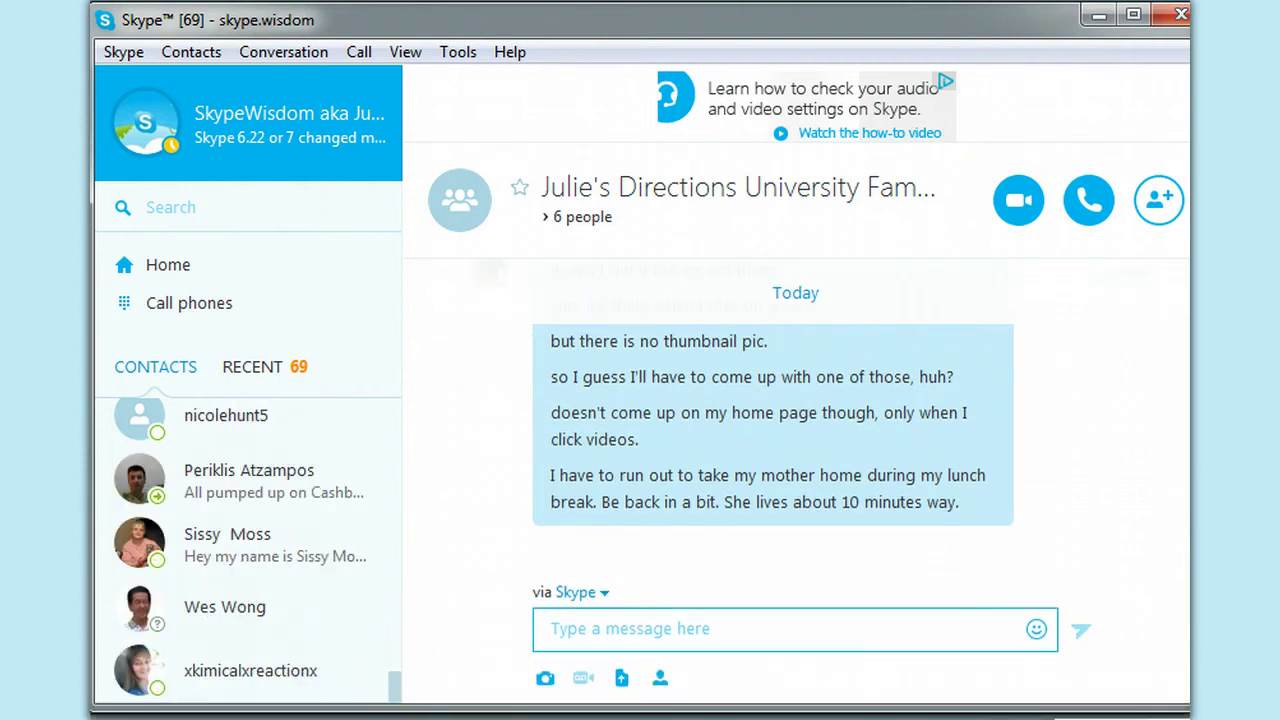
pyautogui.moveTo(394, 686); pyautogui.dragTo(390, 370)
# - Return to the recent conversations and review the commands offered for the renamed Directions University group
pyautogui.click(250, 367)
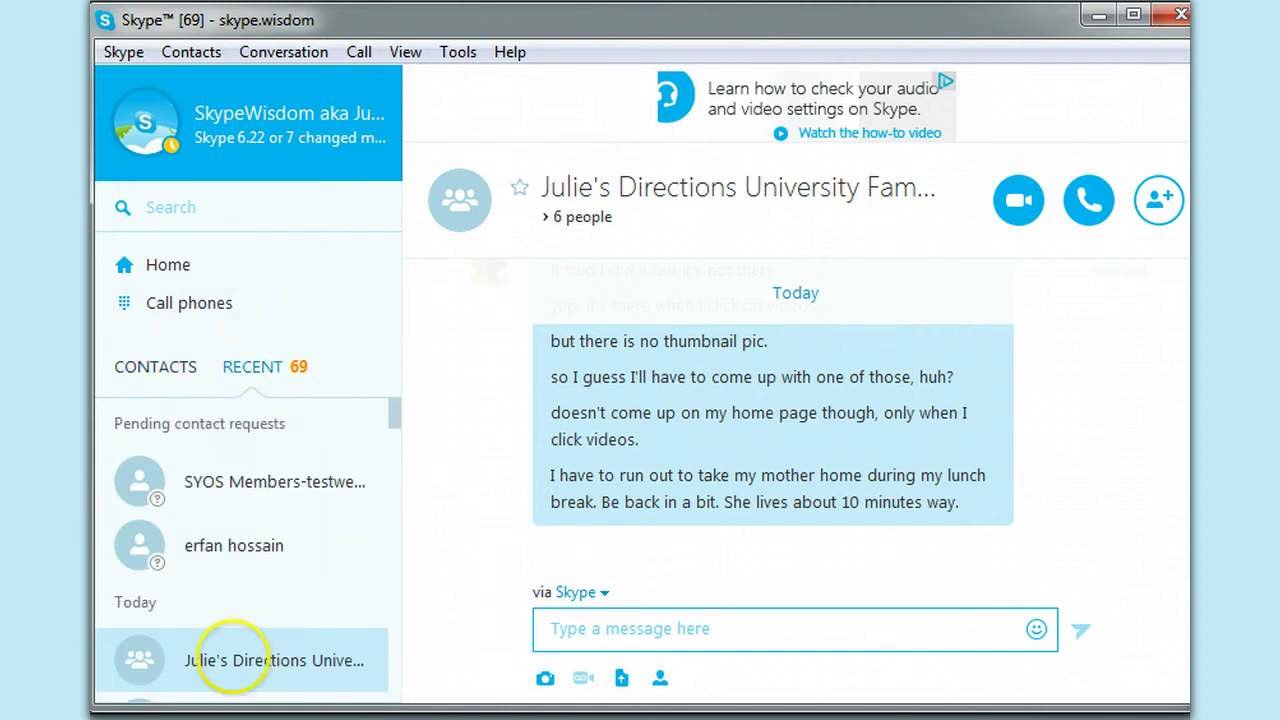
pyautogui.rightClick(234, 652)
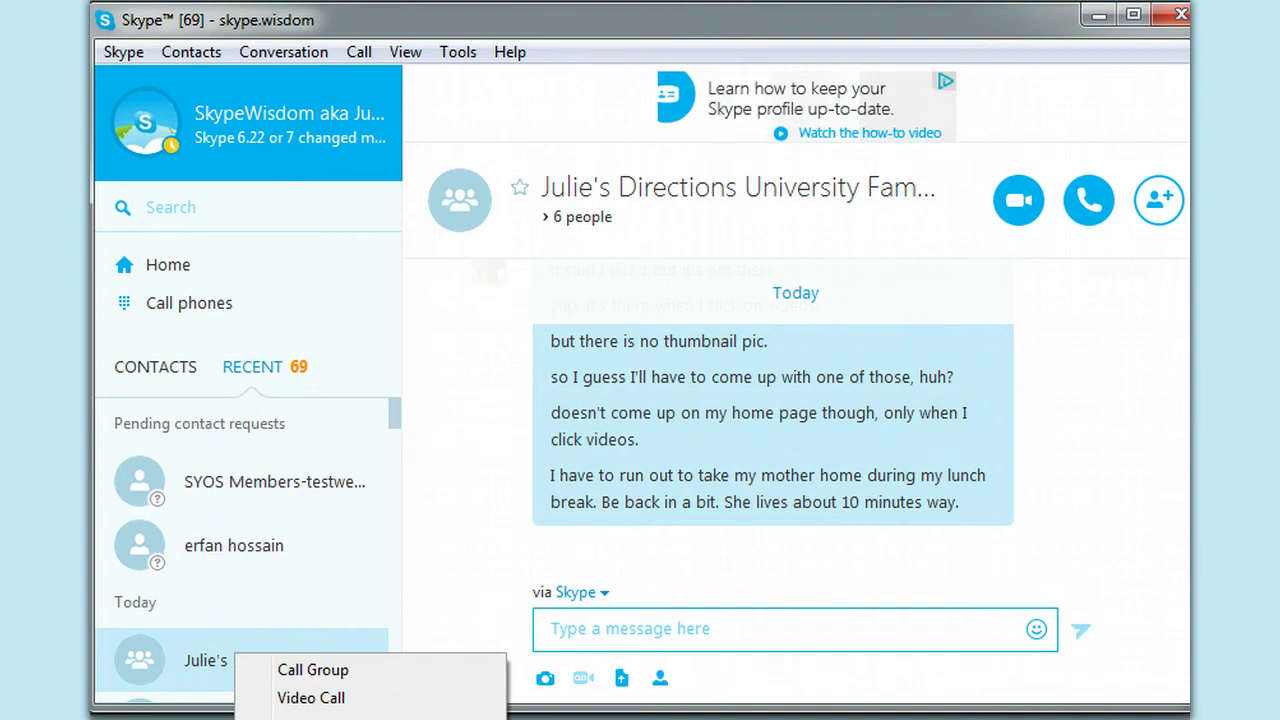
pyautogui.press('Escape')
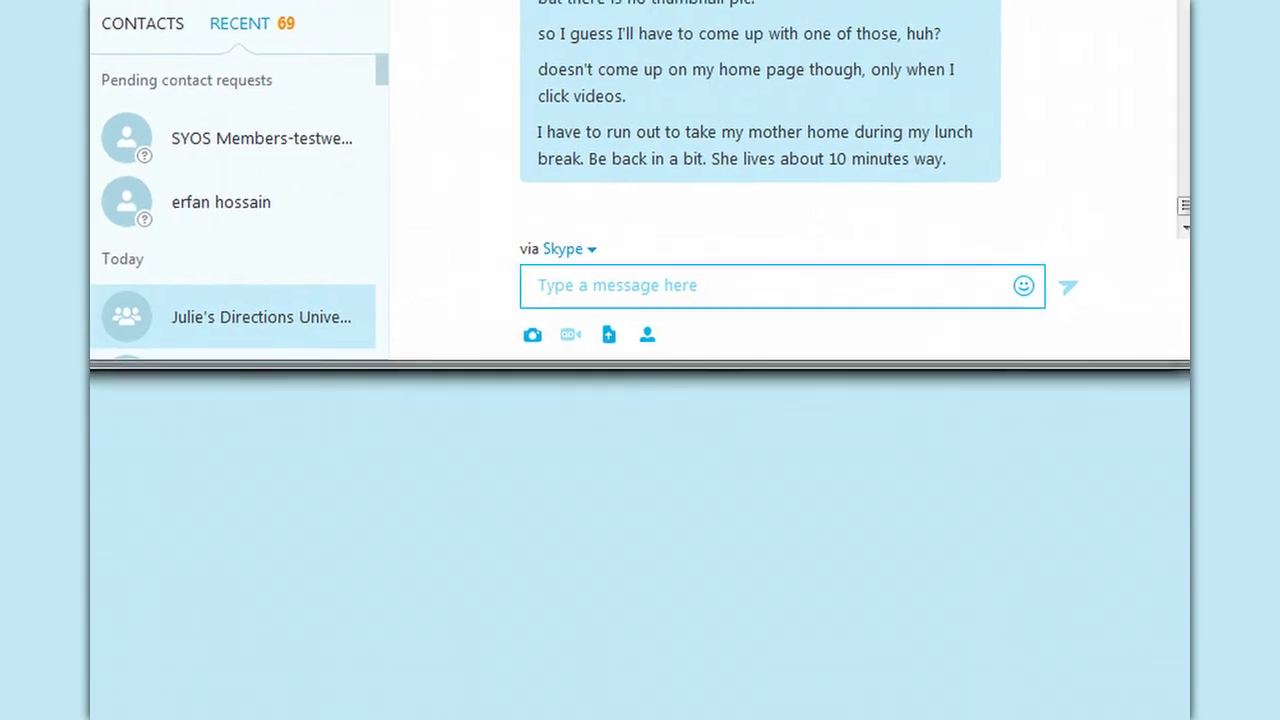
pyautogui.rightClick(230, 318)
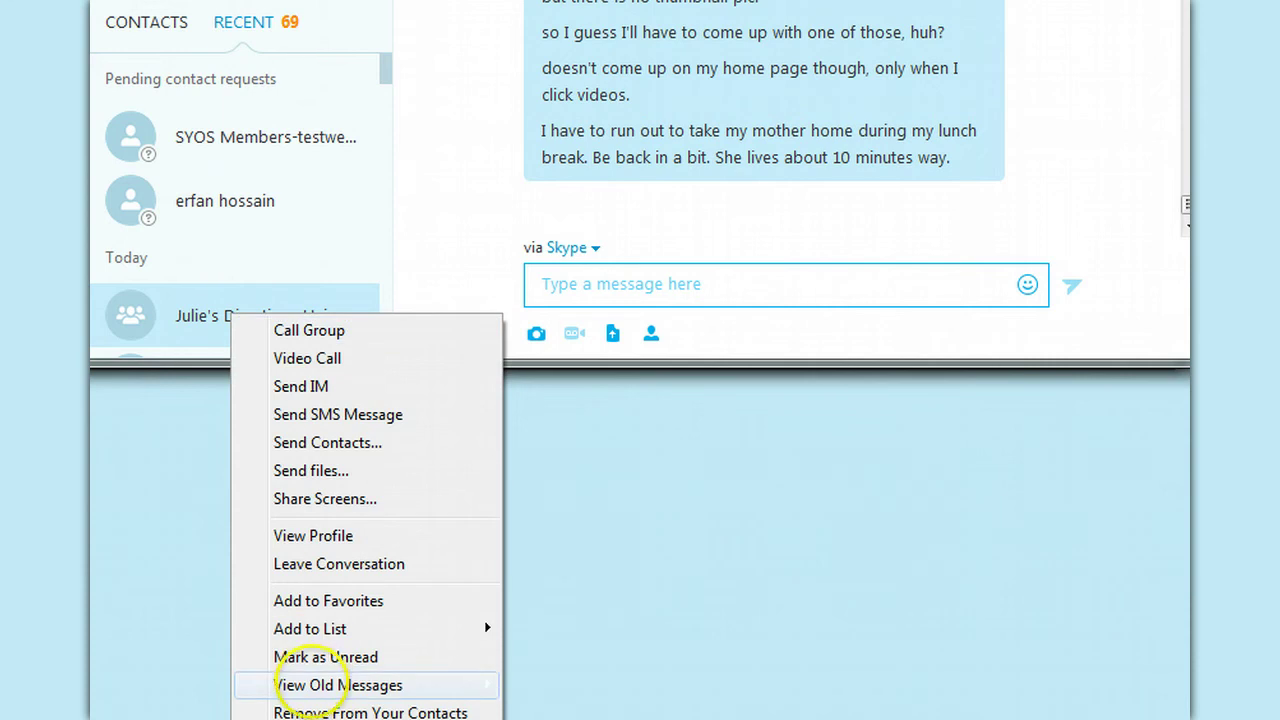
pyautogui.moveTo(298, 688)
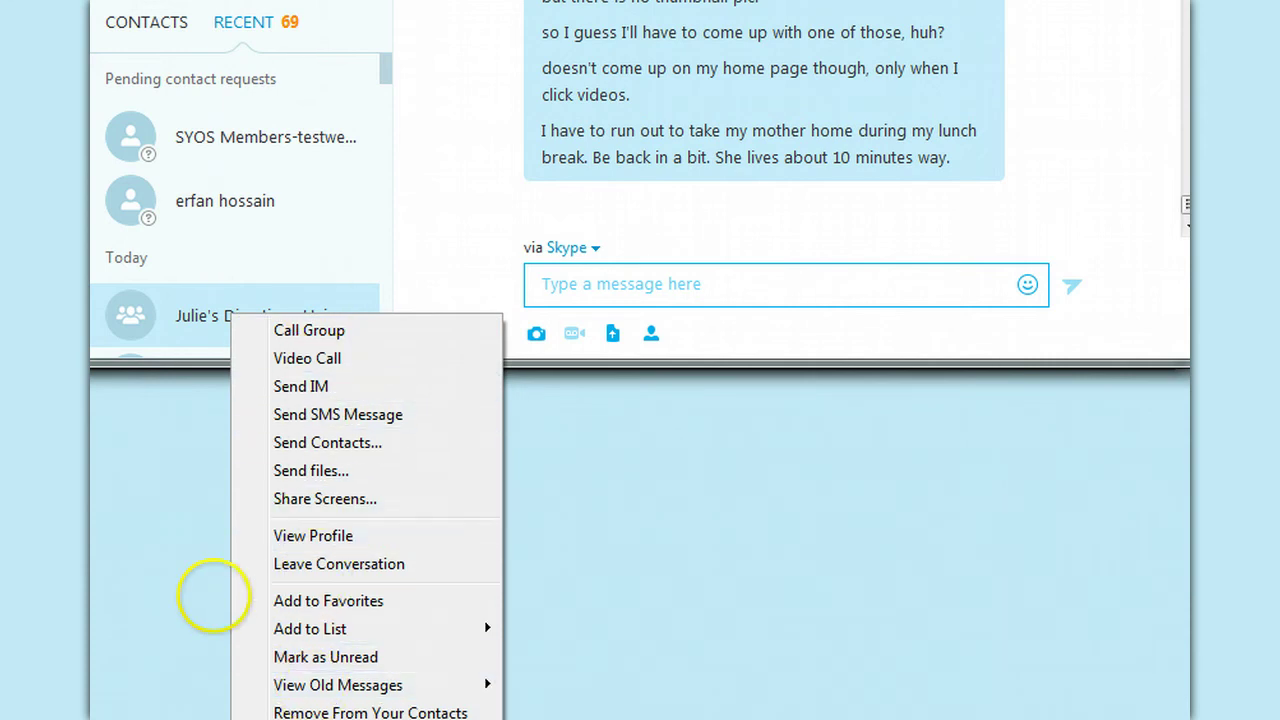
pyautogui.click(289, 284)
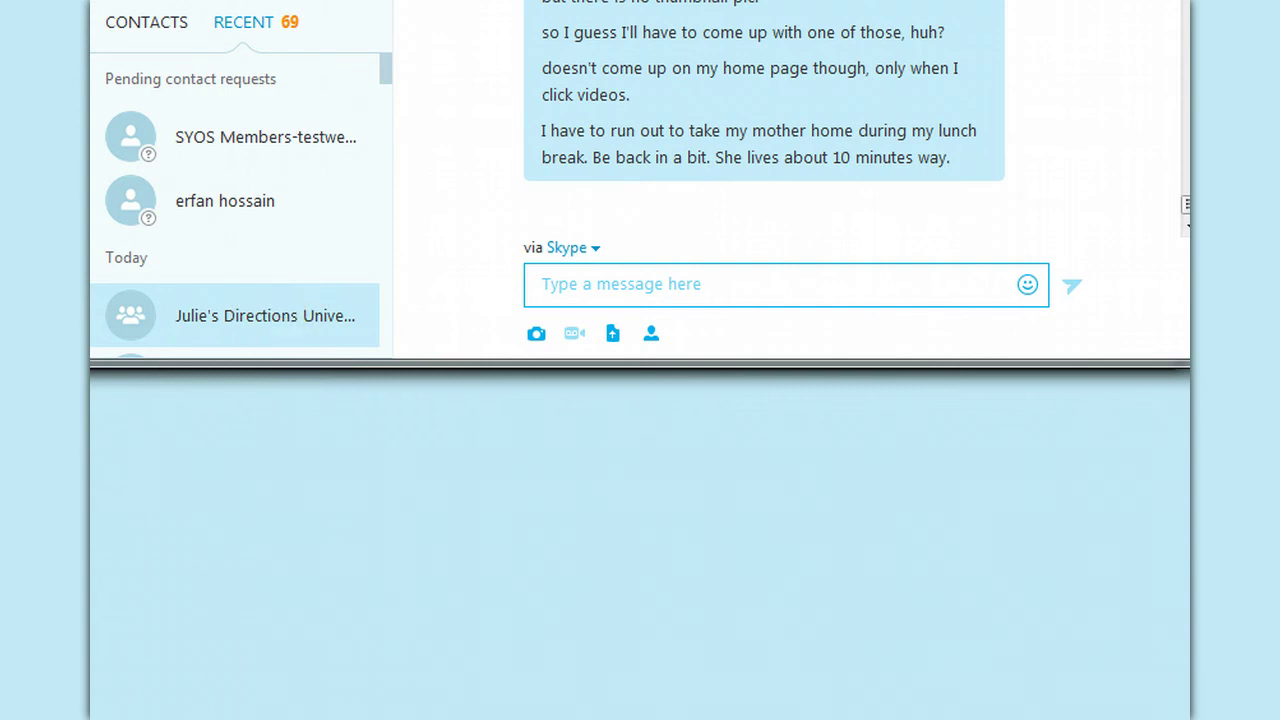
# - Remove the renamed Directions University Family group from the contacts and confirm the removal
pyautogui.rightClick(272, 306)
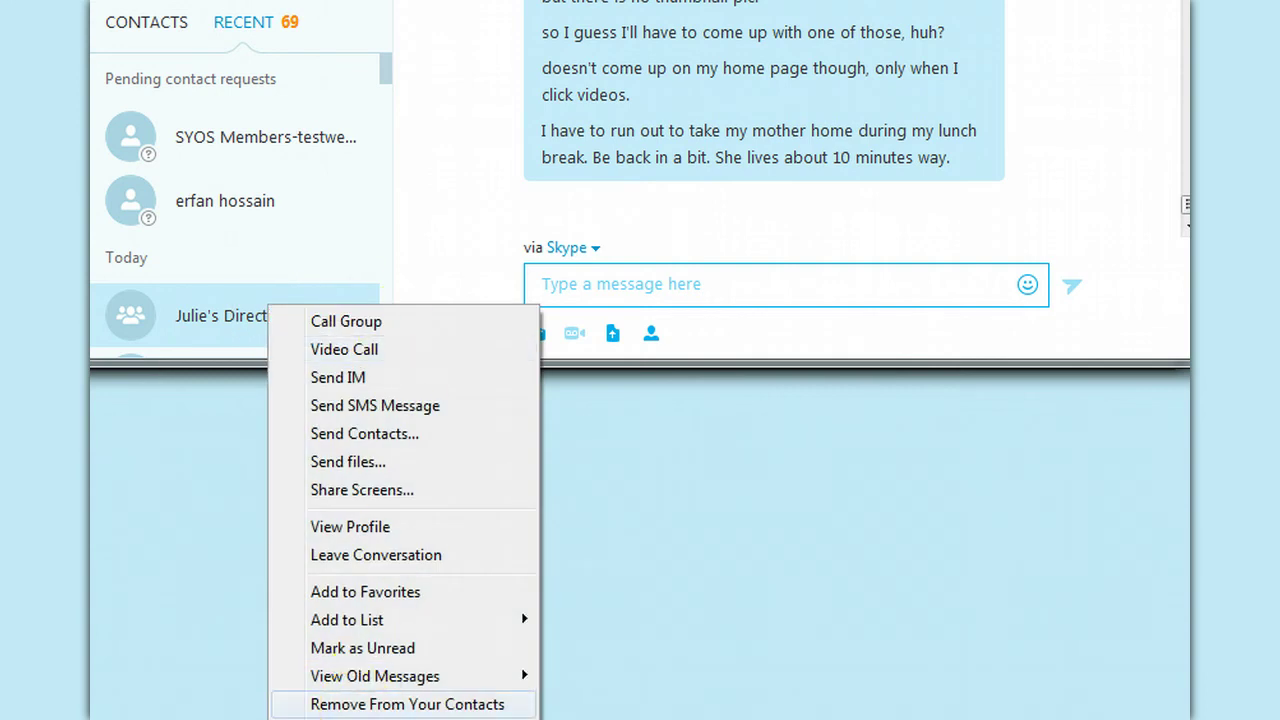
pyautogui.click(407, 704)
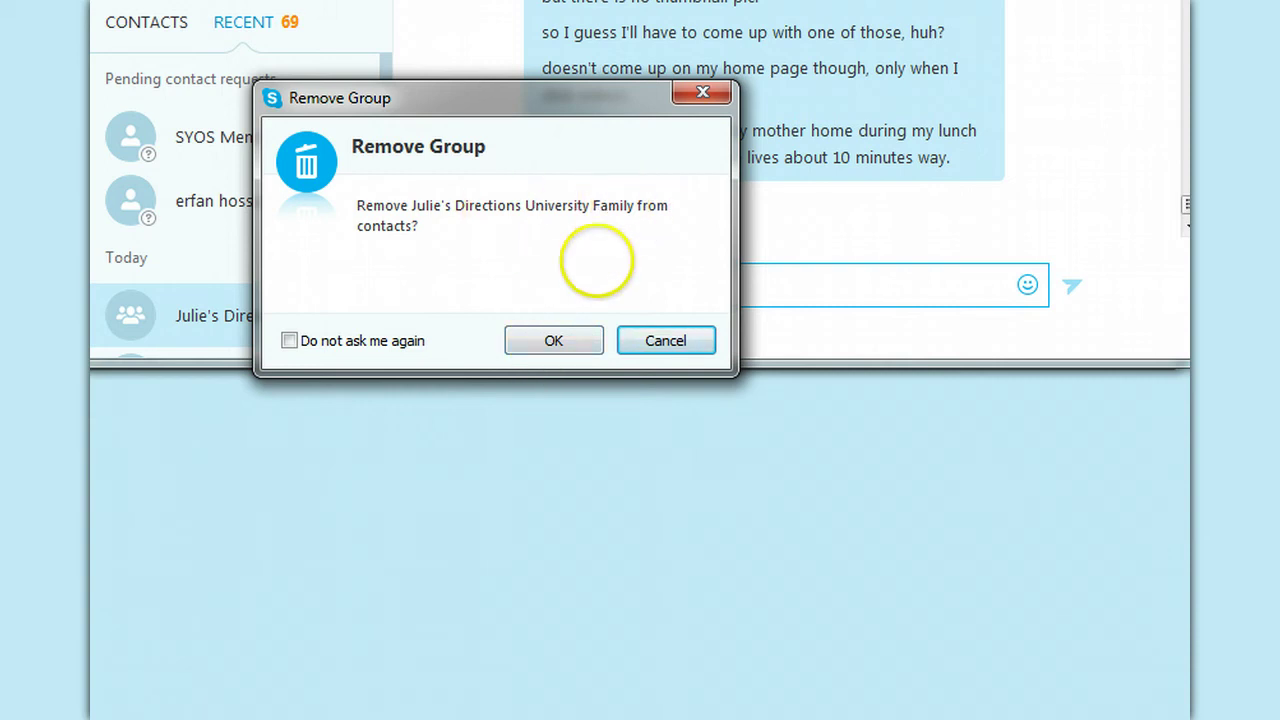
pyautogui.click(535, 340)
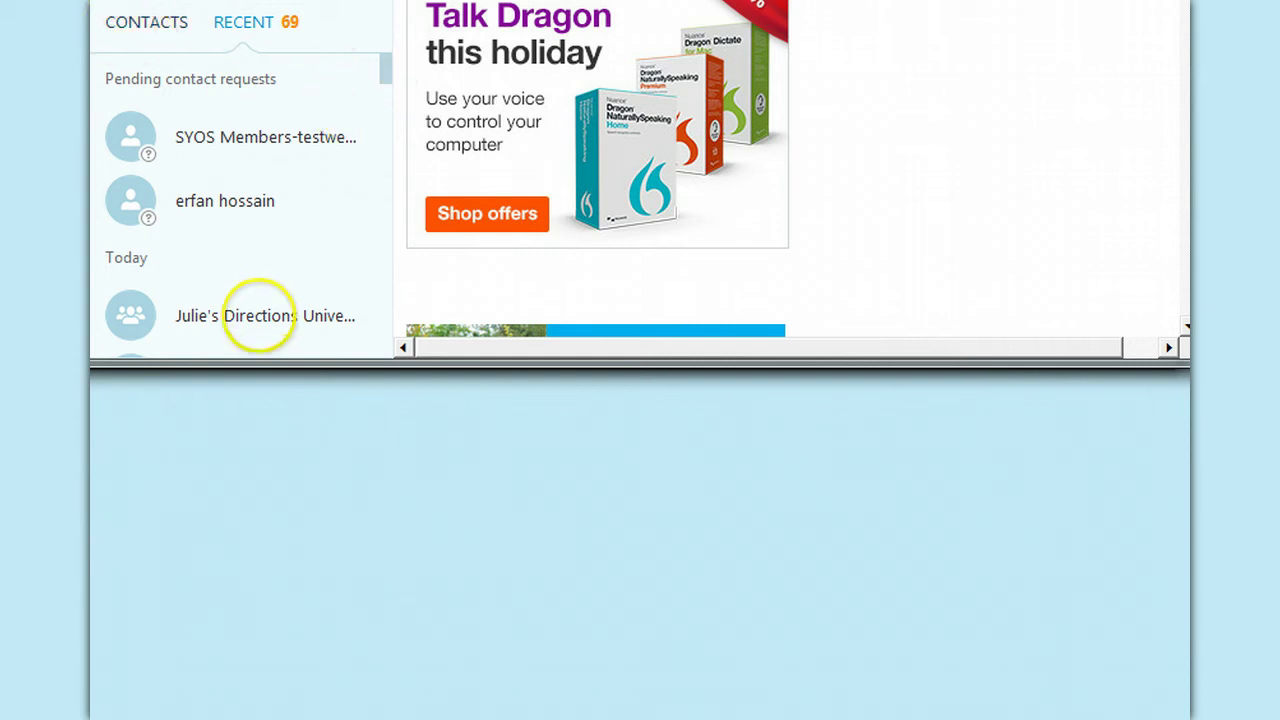
# - Review the commands offered for the removed group in the recent conversations, and close the list
pyautogui.rightClick(260, 318)
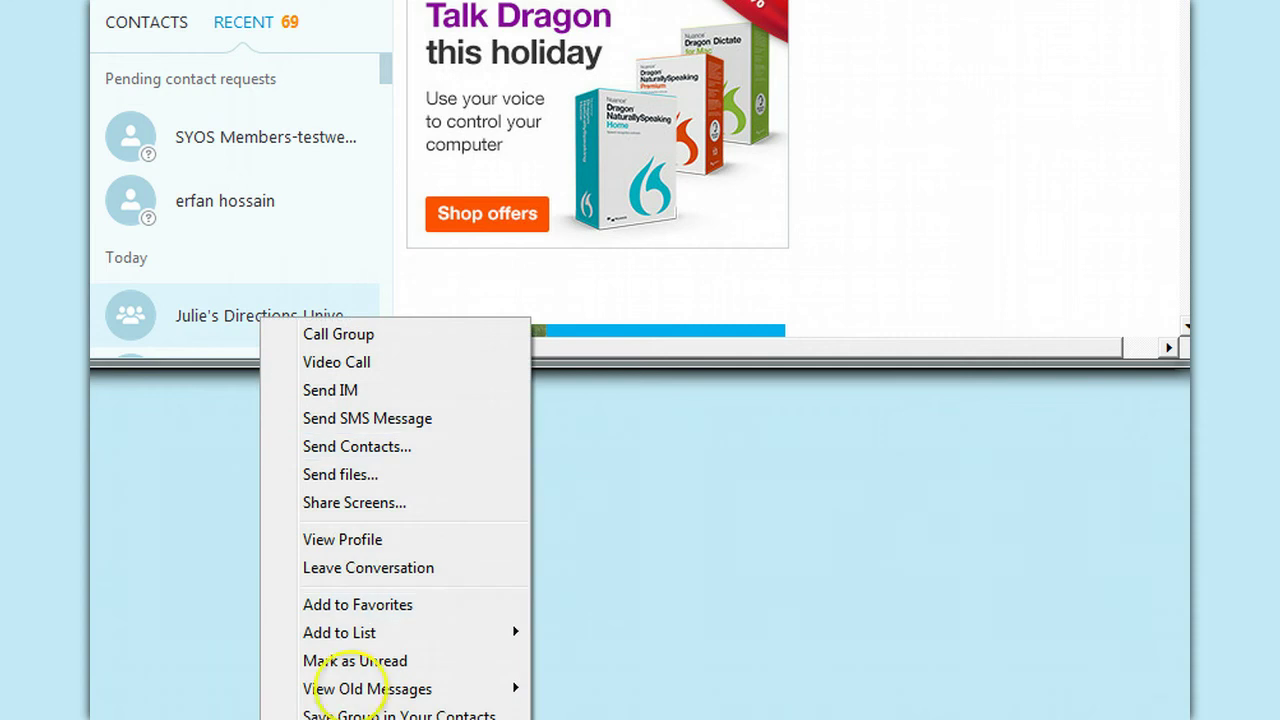
pyautogui.press('Escape')
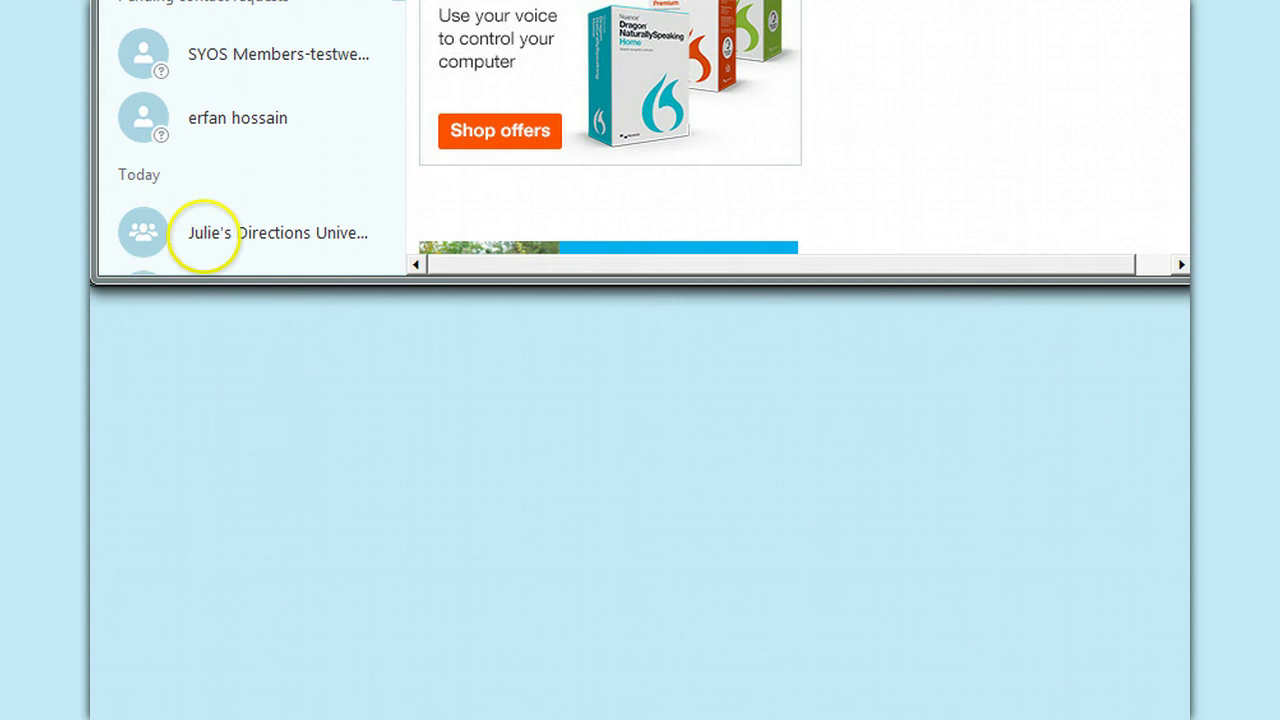
pyautogui.rightClick(203, 236)
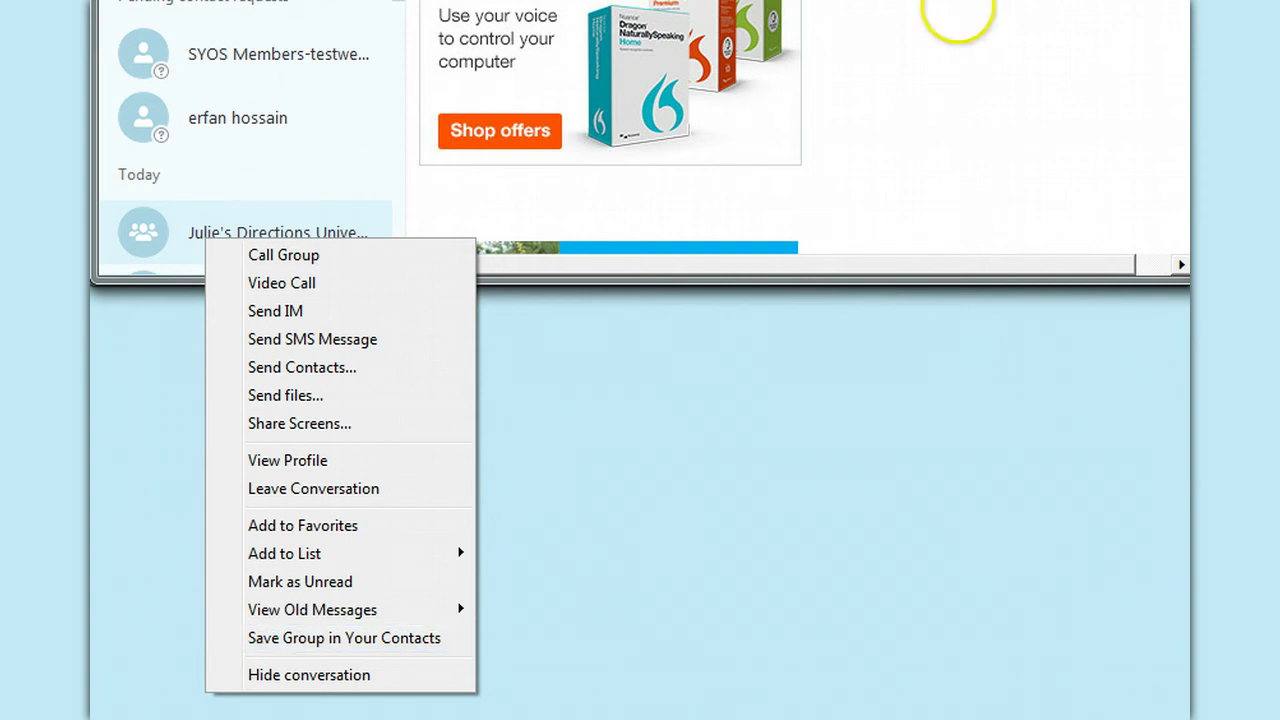
pyautogui.click(946, 14)
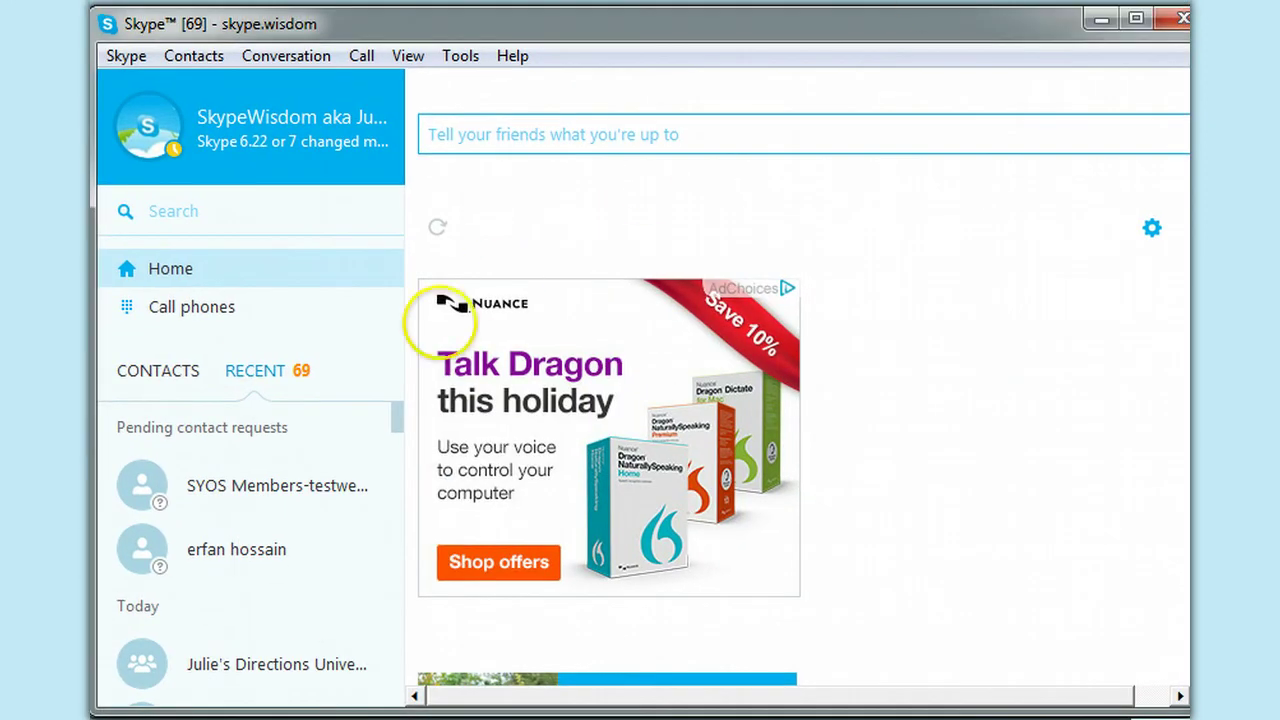
# - Open the Directions University Family conversation and add it to the favorites
pyautogui.click(271, 651)
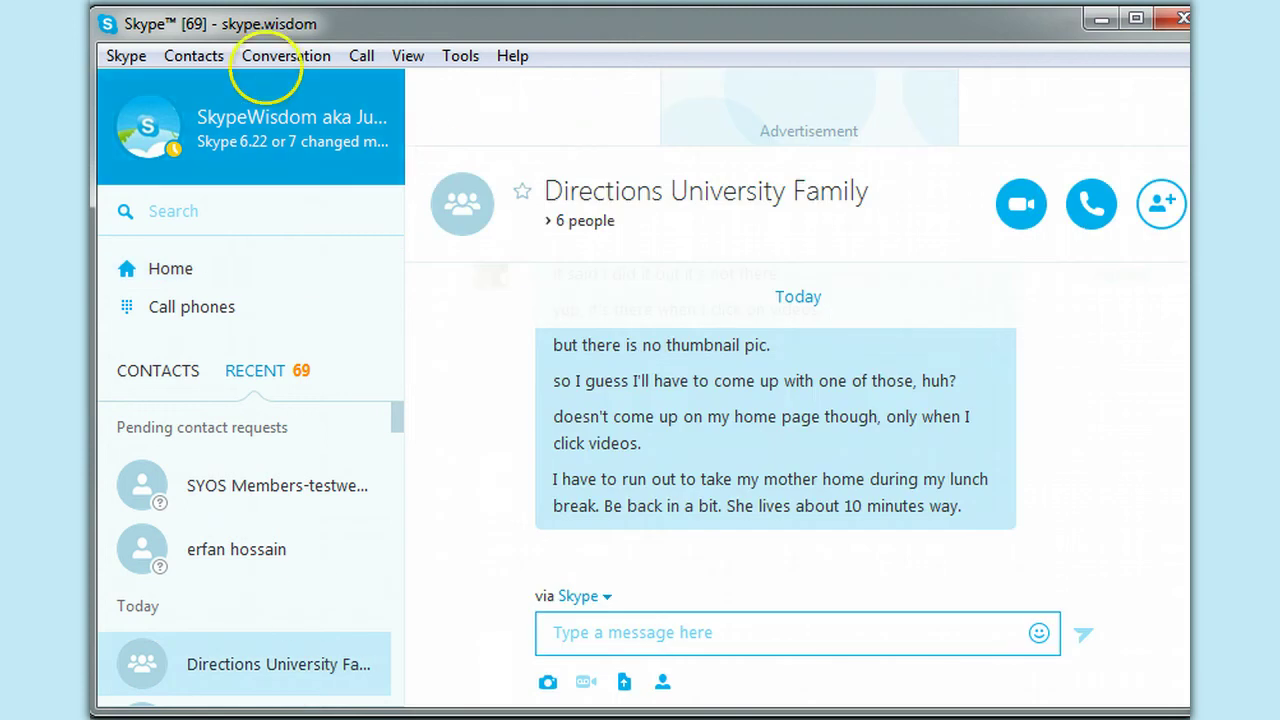
pyautogui.click(286, 55)
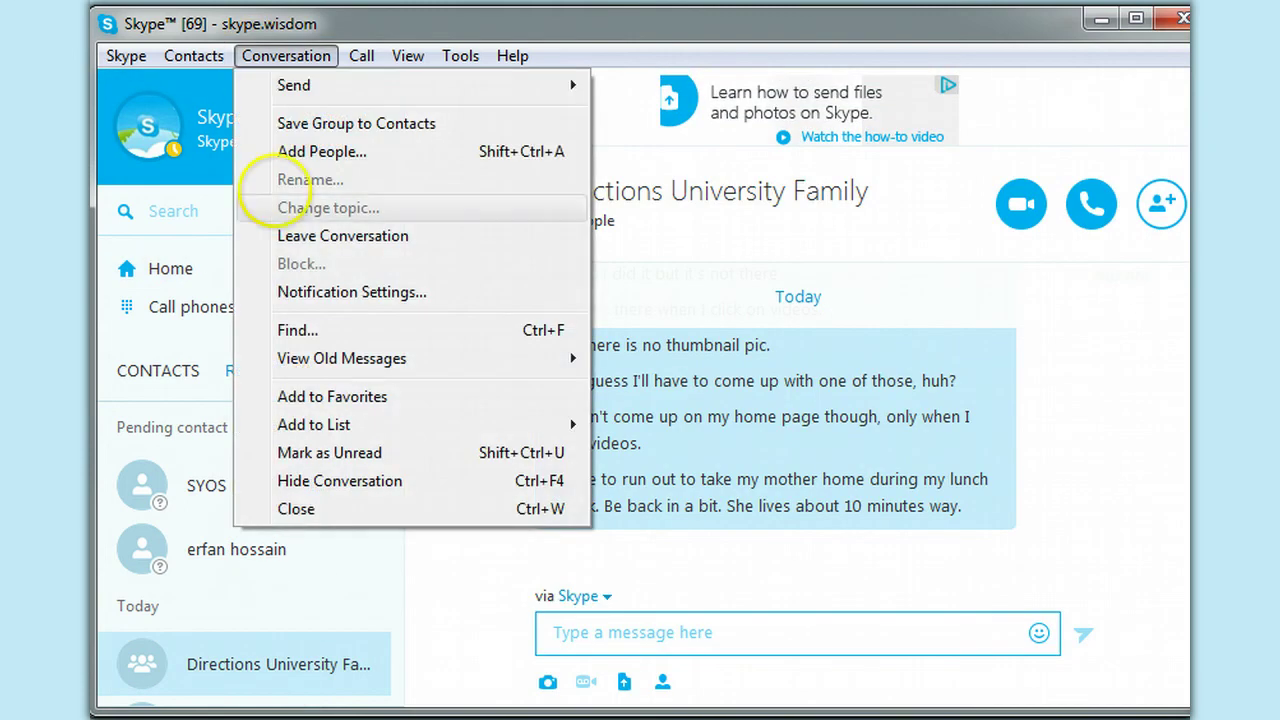
pyautogui.moveTo(305, 430)
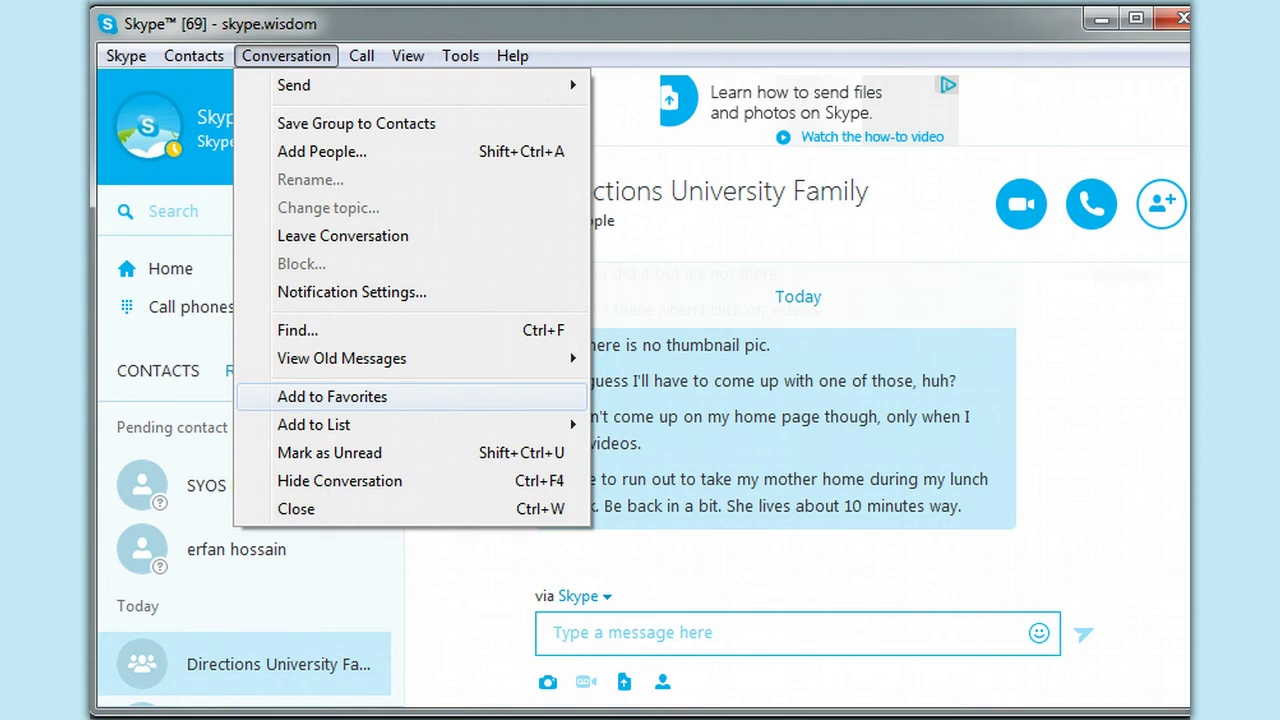
pyautogui.click(332, 396)
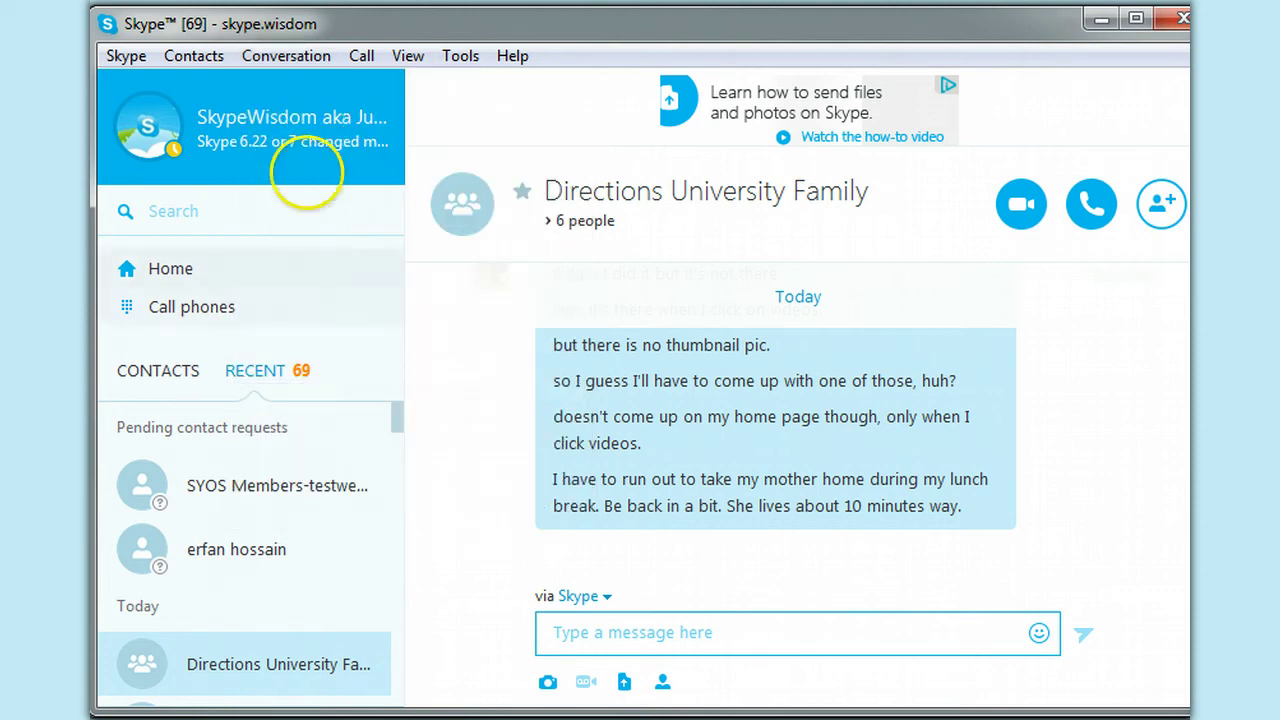
# - Add the Directions University Family conversation to the #1Ring.Pillar1 contact list
pyautogui.click(286, 55)
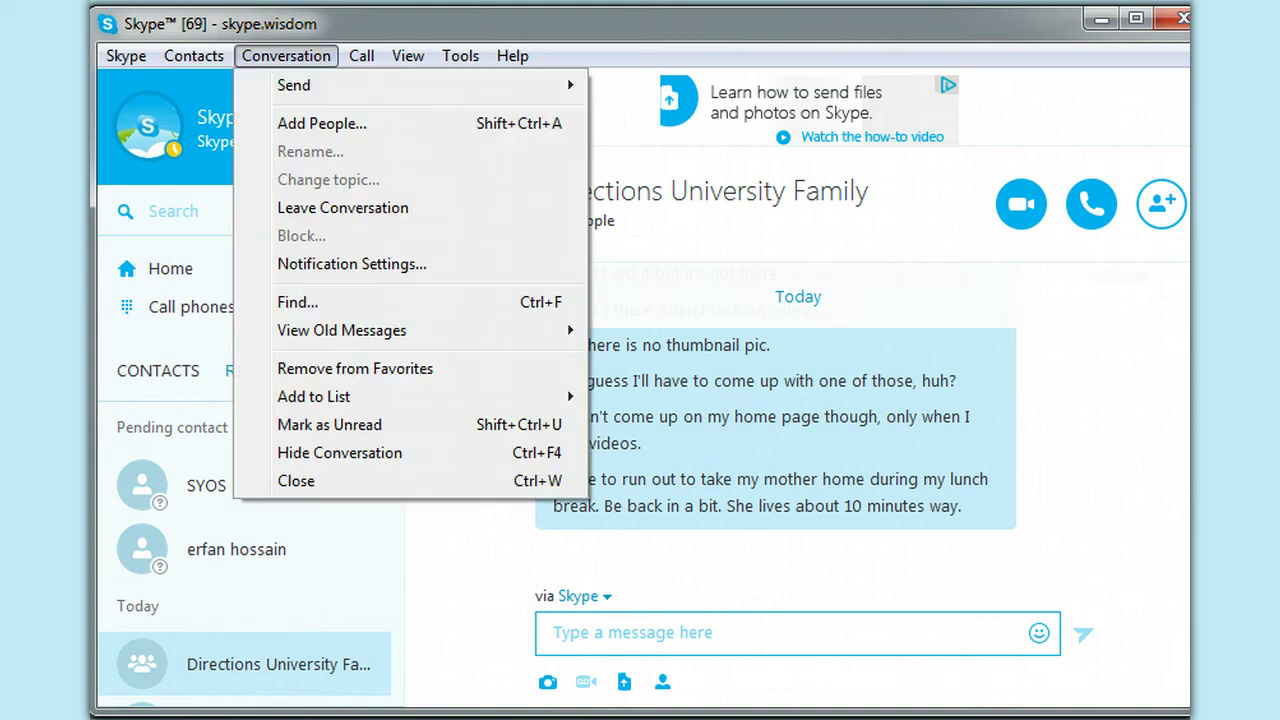
pyautogui.moveTo(310, 396)
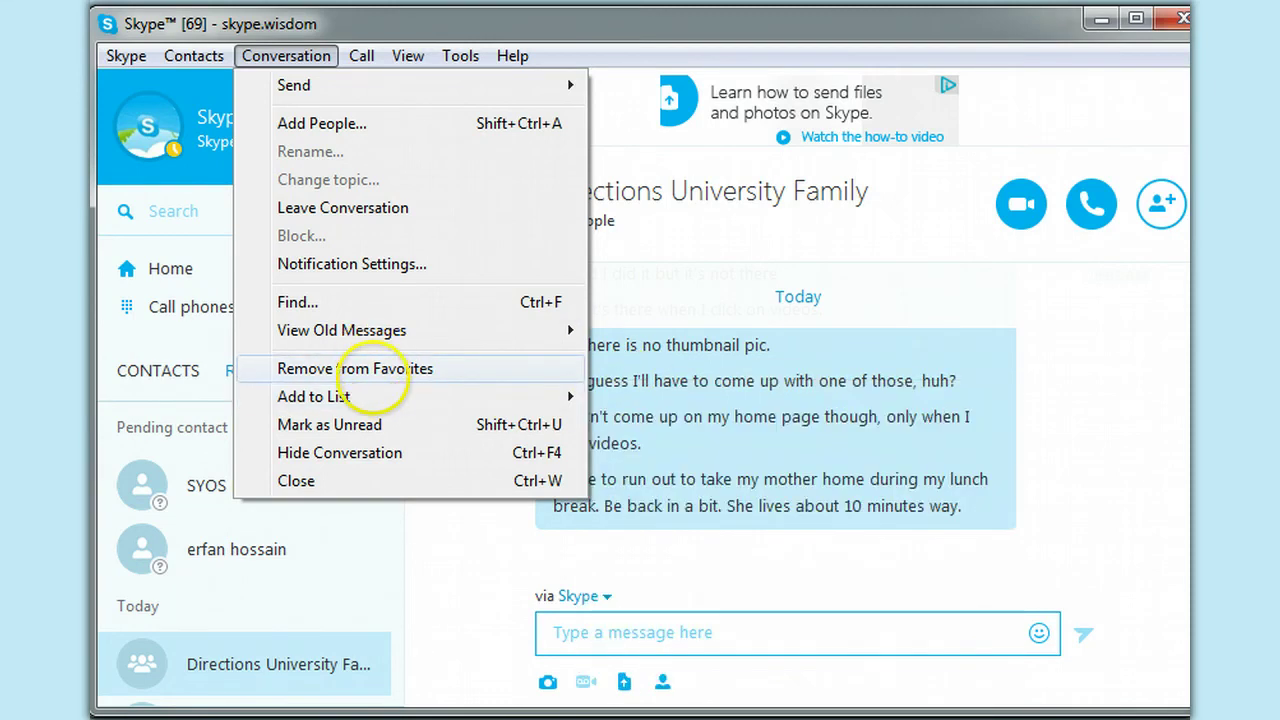
pyautogui.moveTo(380, 400)
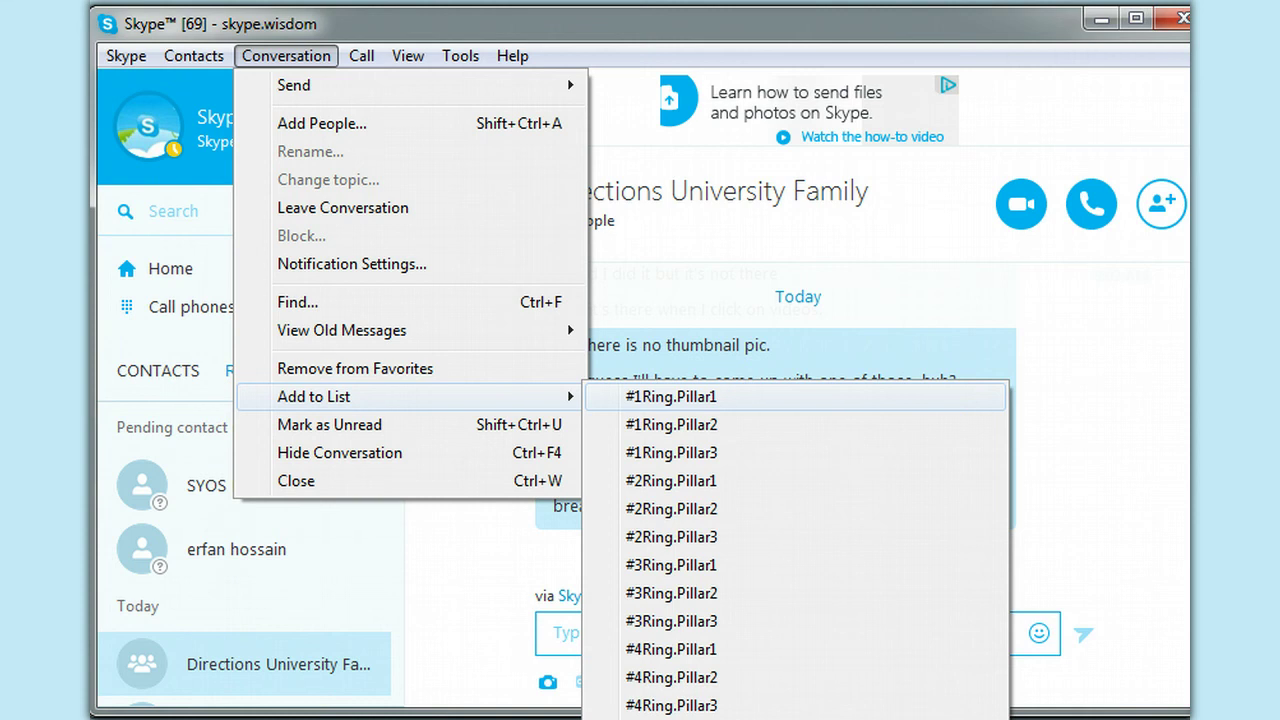
pyautogui.click(670, 396)
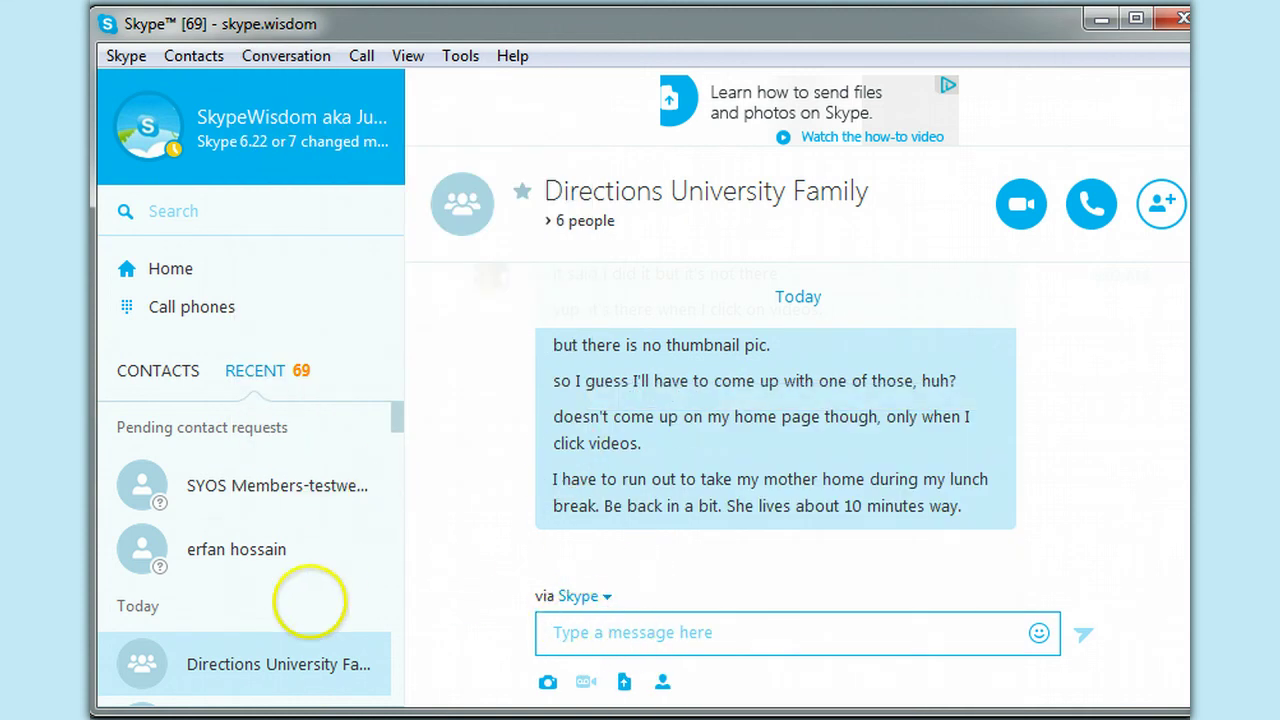
# - Remove the Directions University Family group from the contacts through its entry in the recent conversations, and confirm the removal
pyautogui.rightClick(299, 656)
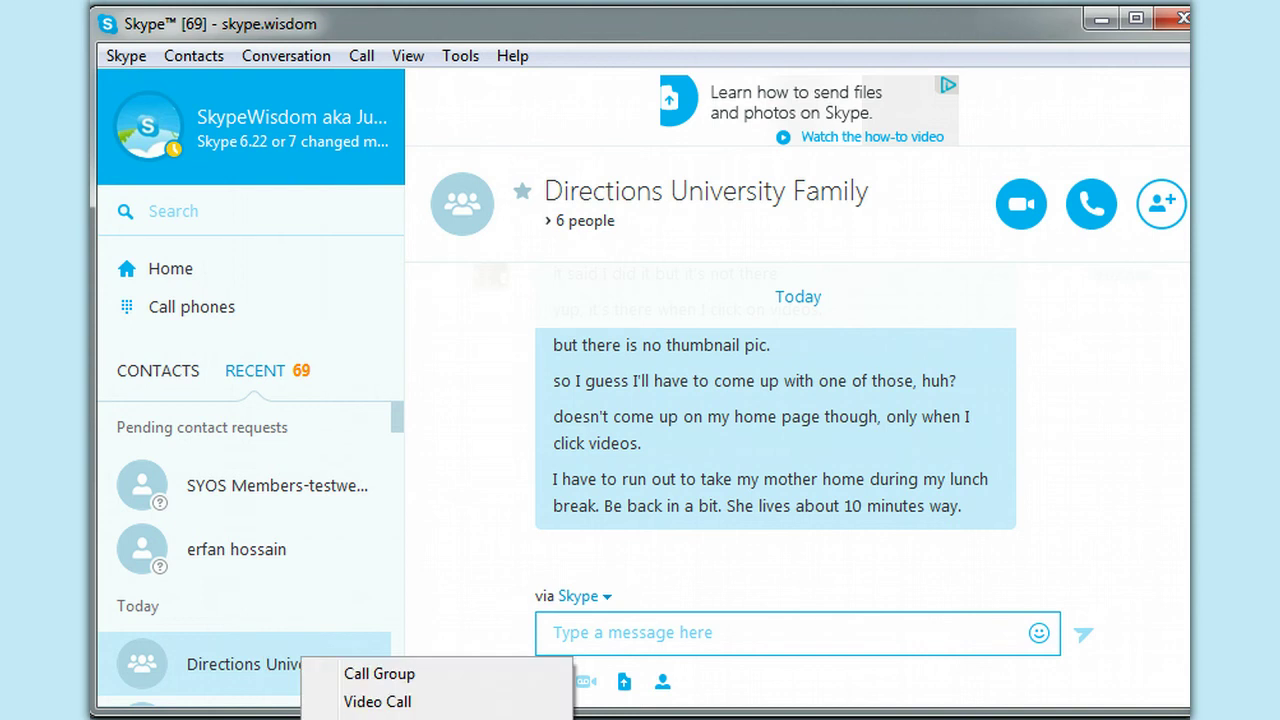
pyautogui.moveTo(640, 23); pyautogui.dragTo(640, 0)
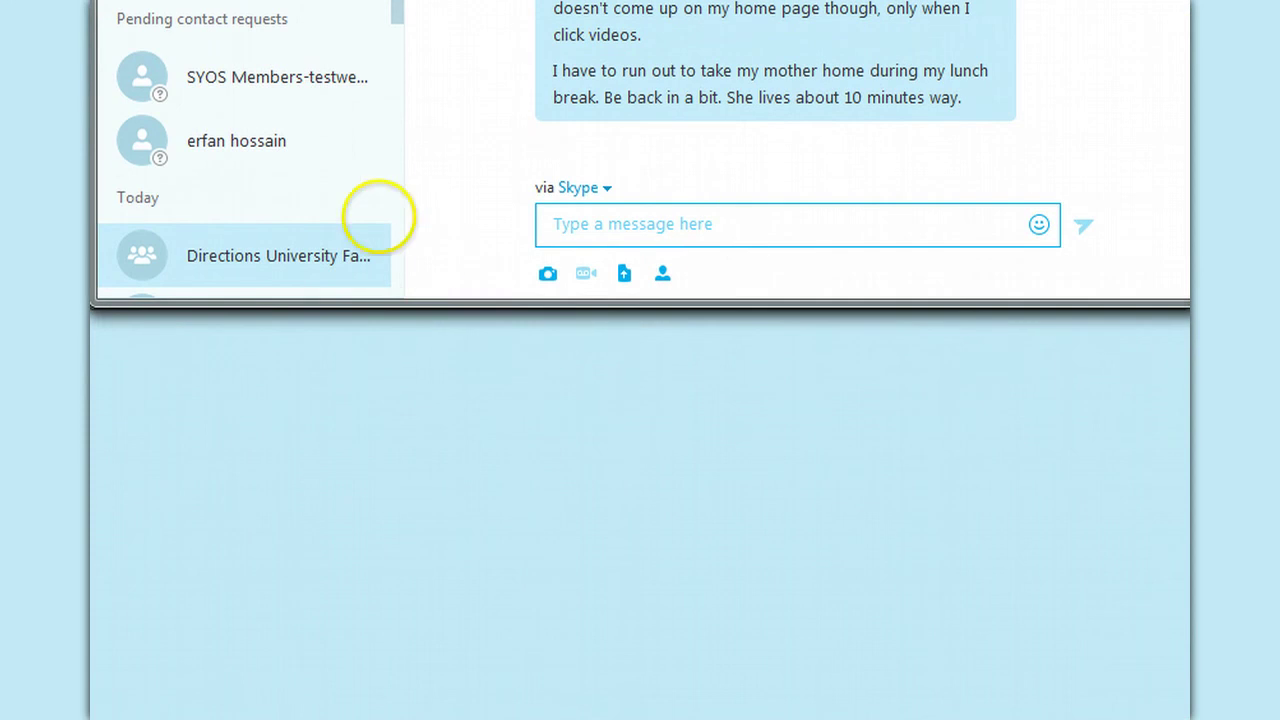
pyautogui.rightClick(264, 242)
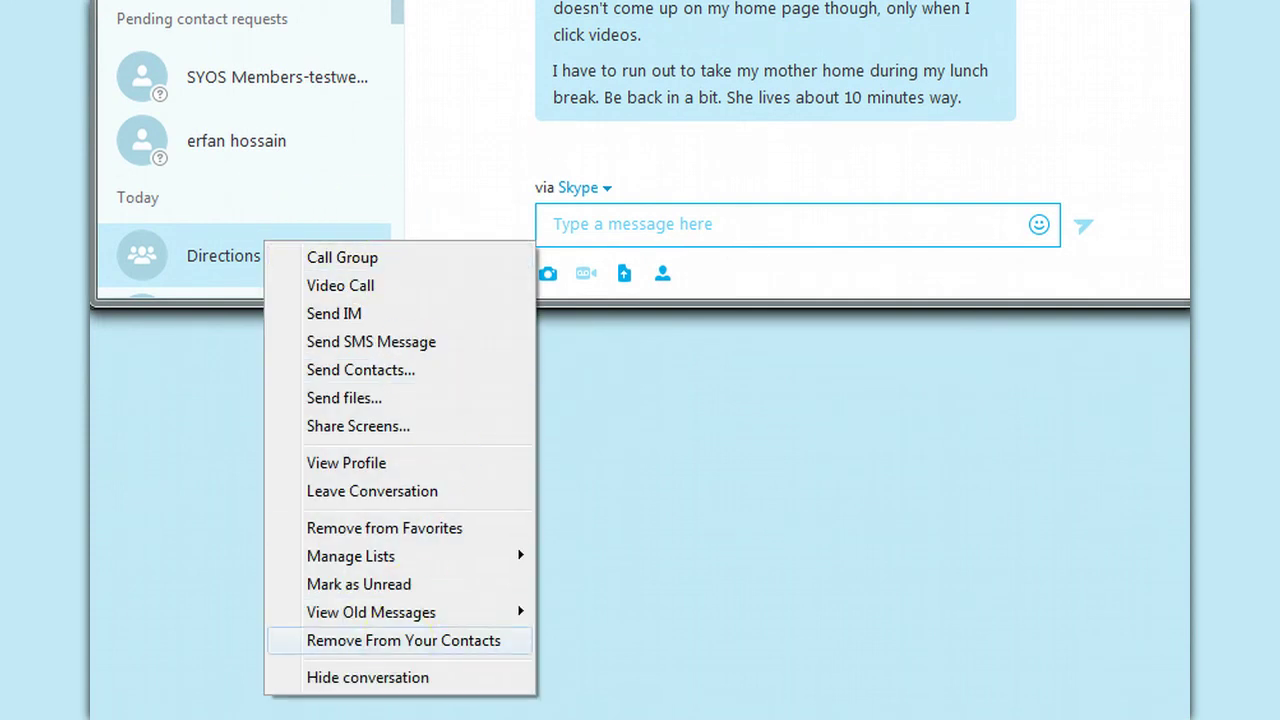
pyautogui.click(403, 640)
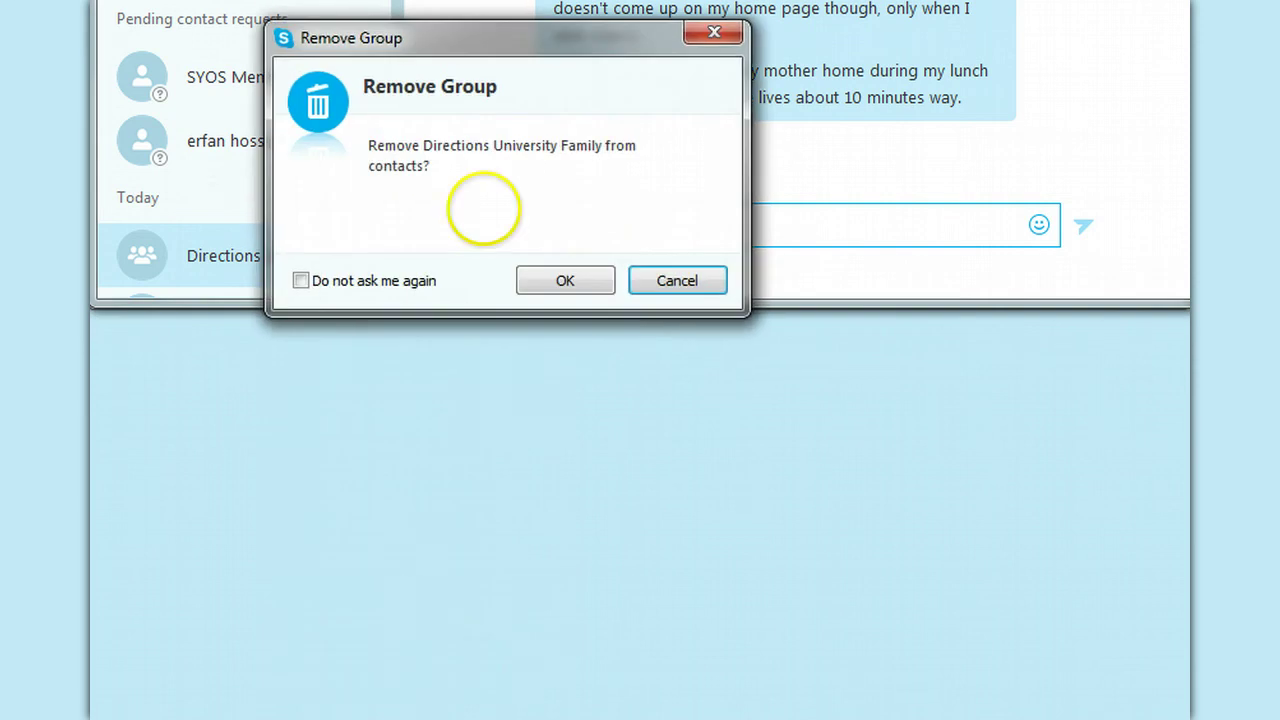
pyautogui.click(565, 280)
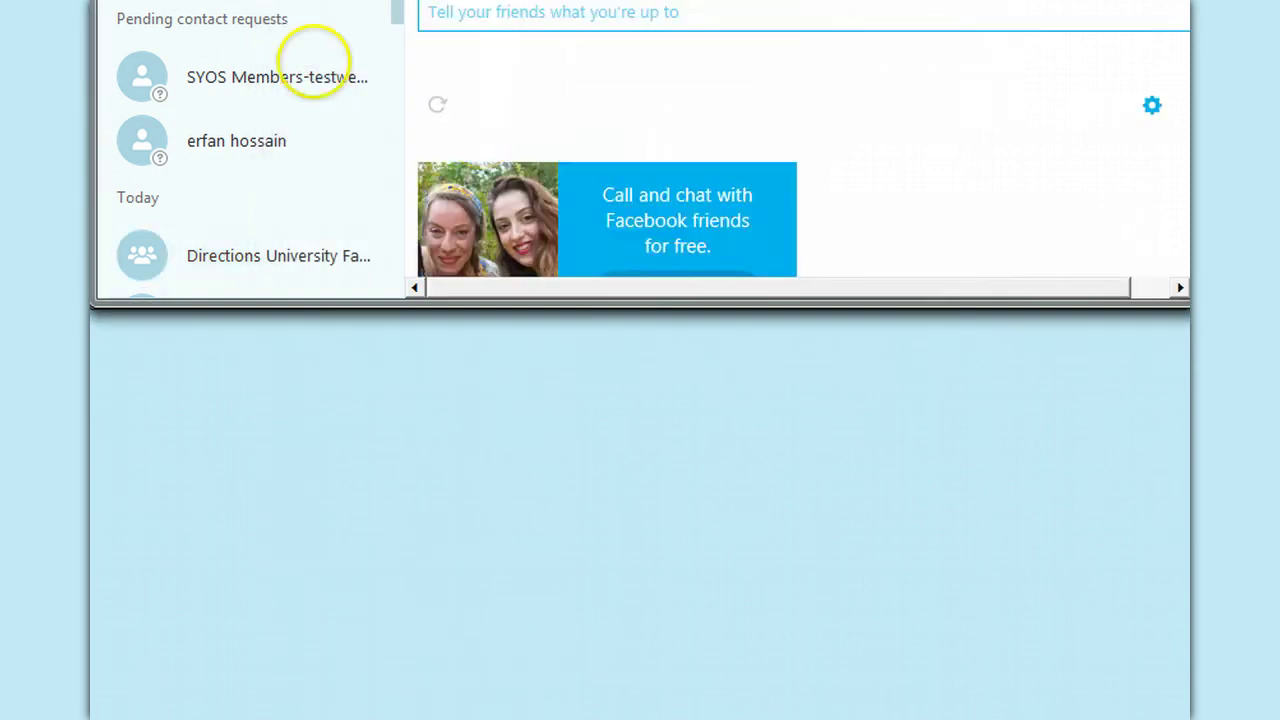
# - View the prompt for saving the Directions University Family group in the contacts, and cancel it without saving
pyautogui.rightClick(221, 252)
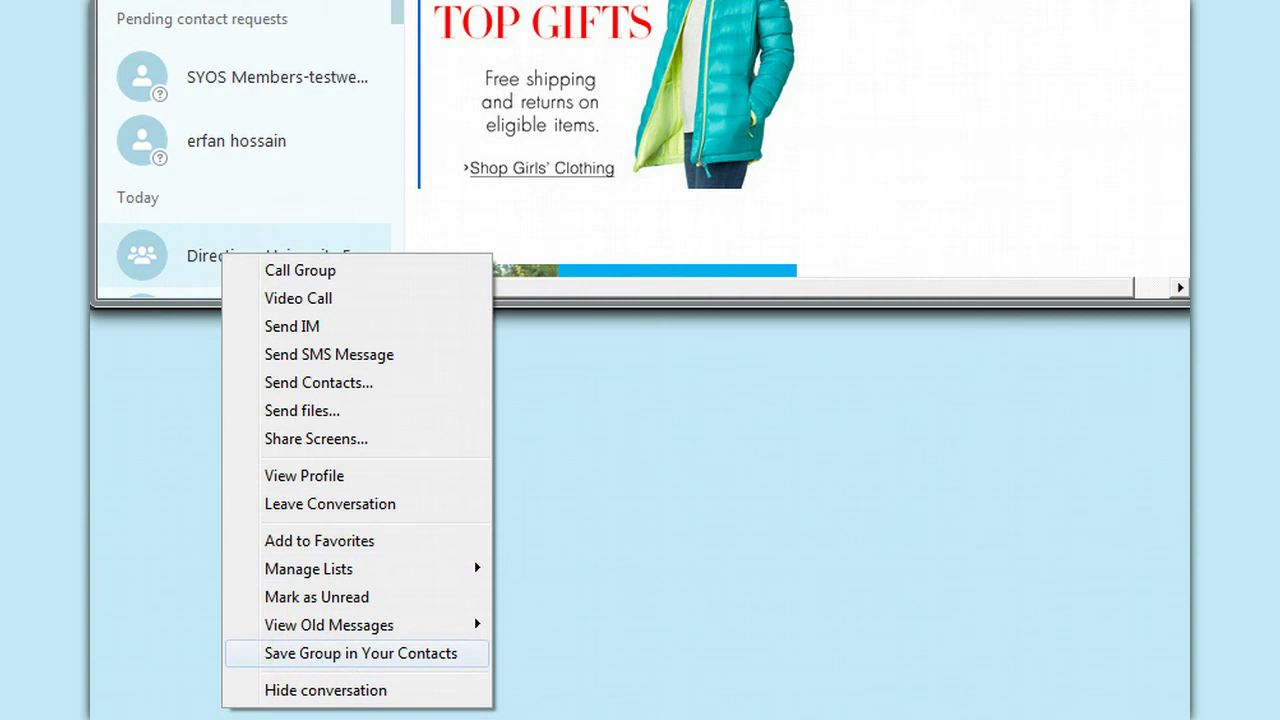
pyautogui.click(314, 653)
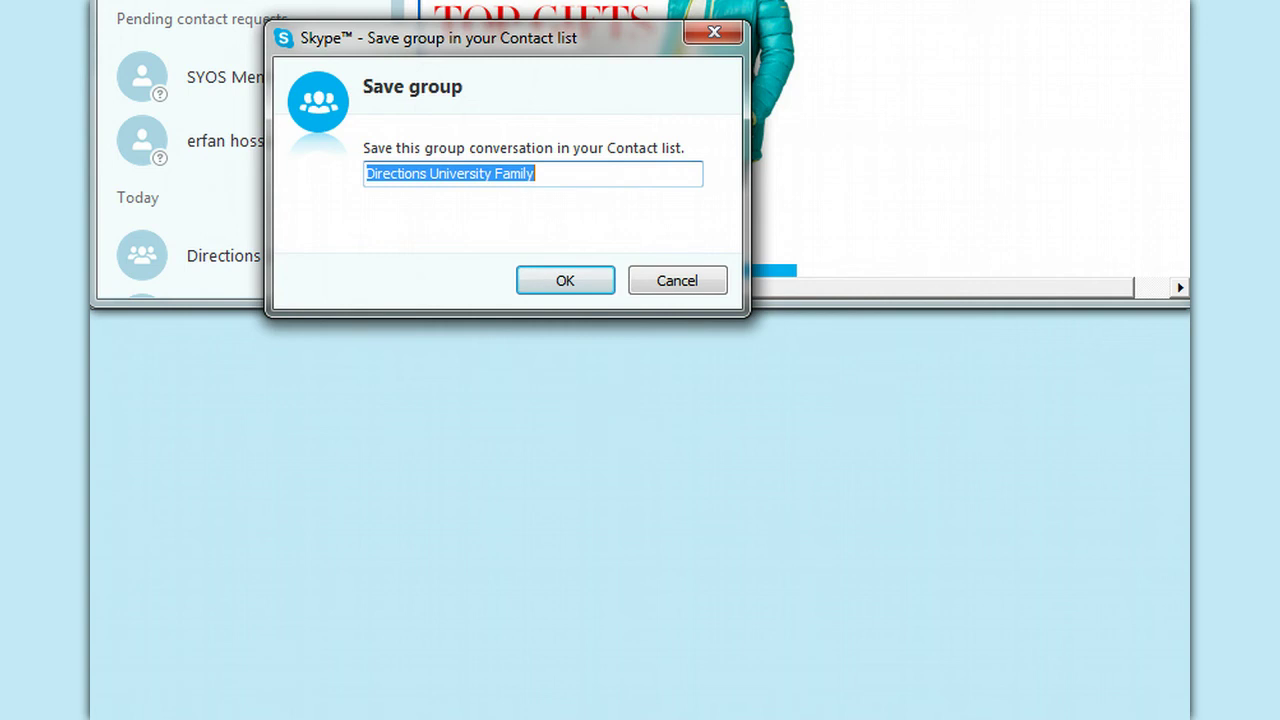
pyautogui.click(677, 281)
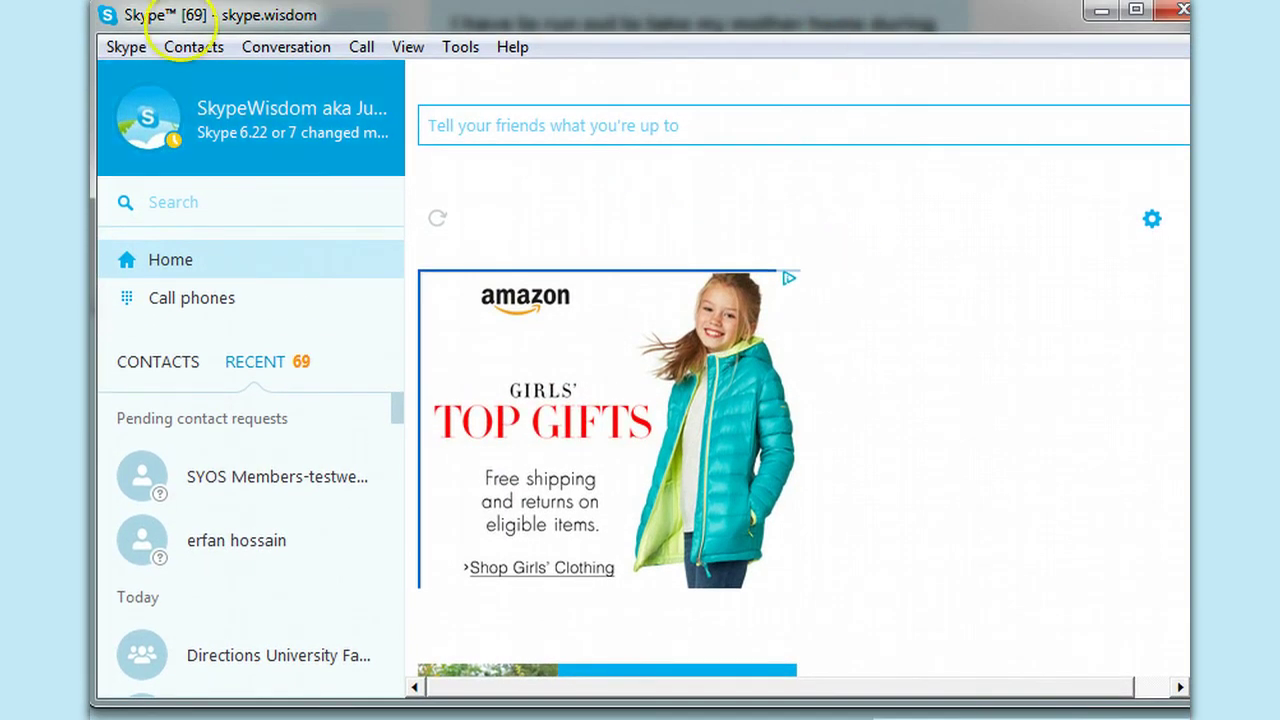
# - Open the Directions University Family conversation and examine its conversation commands, including the contact lists it can be added to
pyautogui.click(286, 46)
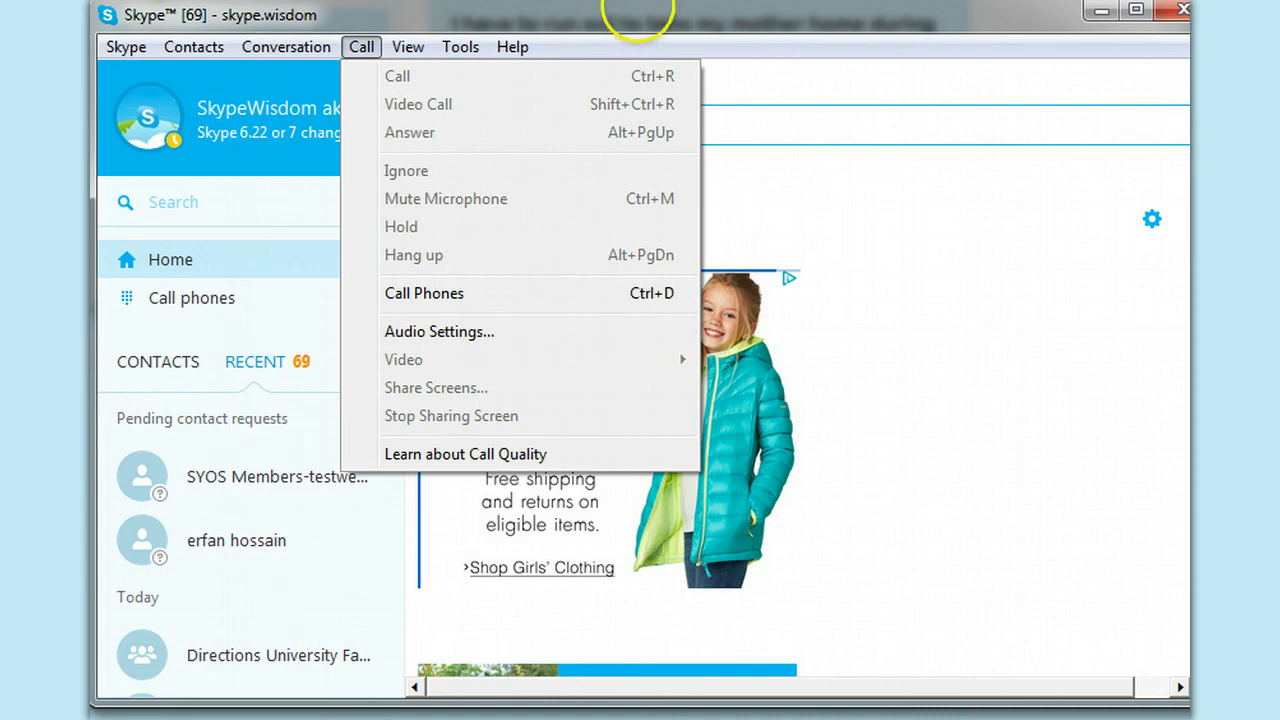
pyautogui.click(638, 10)
pyautogui.click(206, 655)
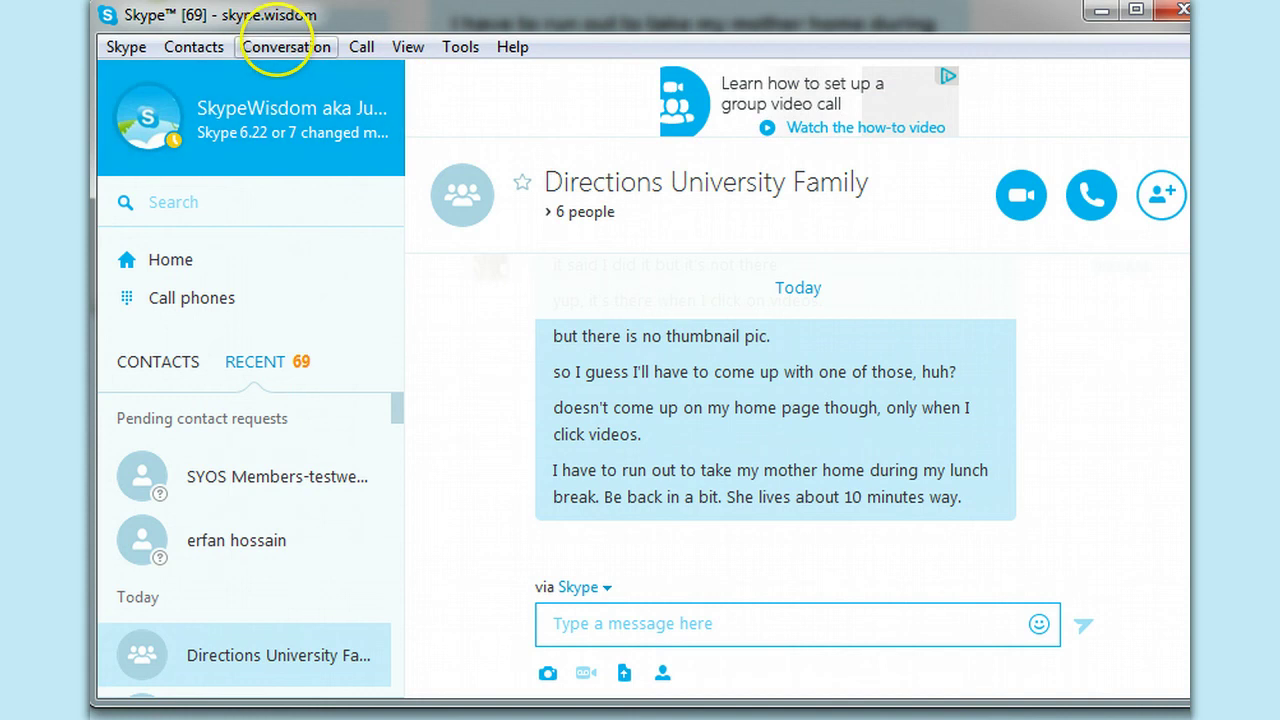
pyautogui.click(286, 46)
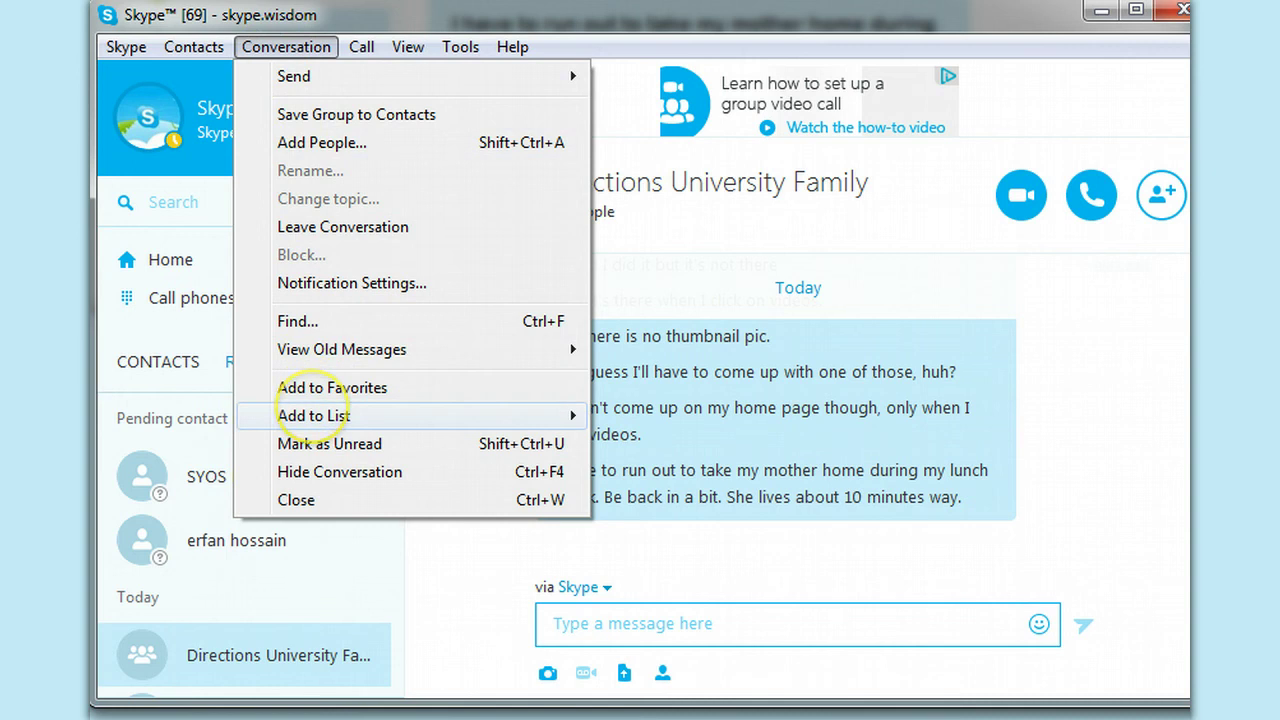
pyautogui.moveTo(305, 415)
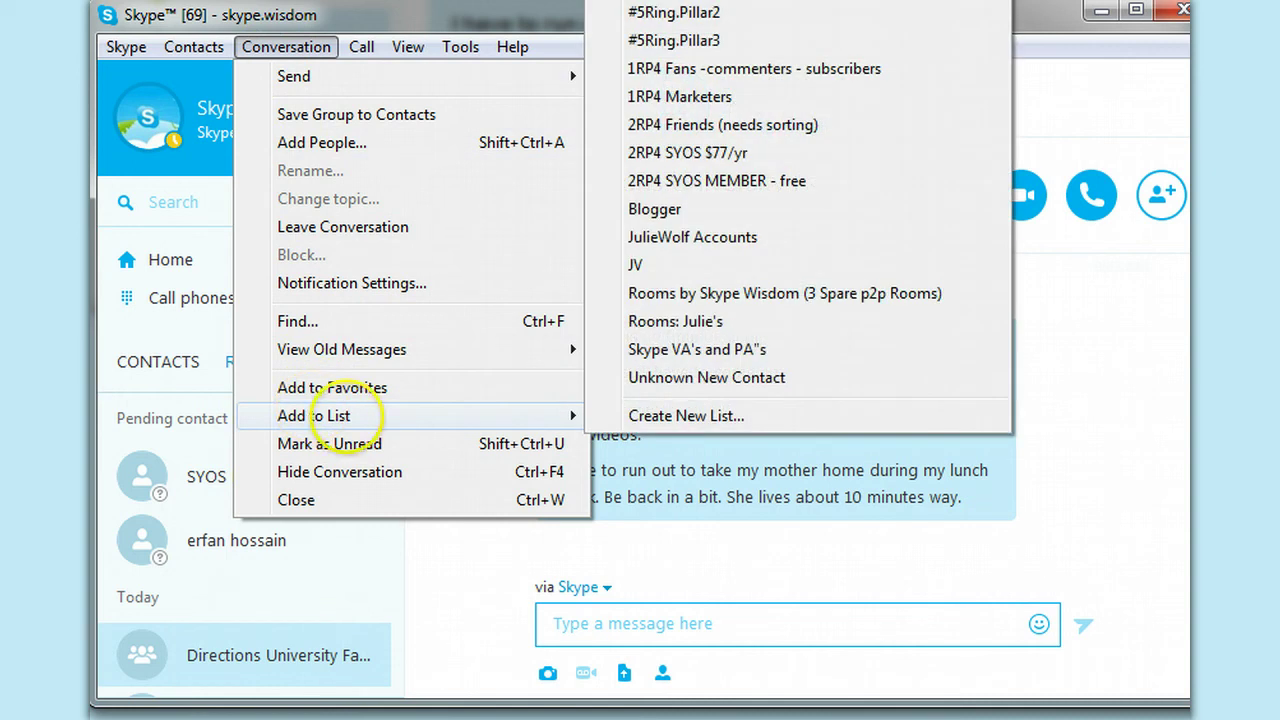